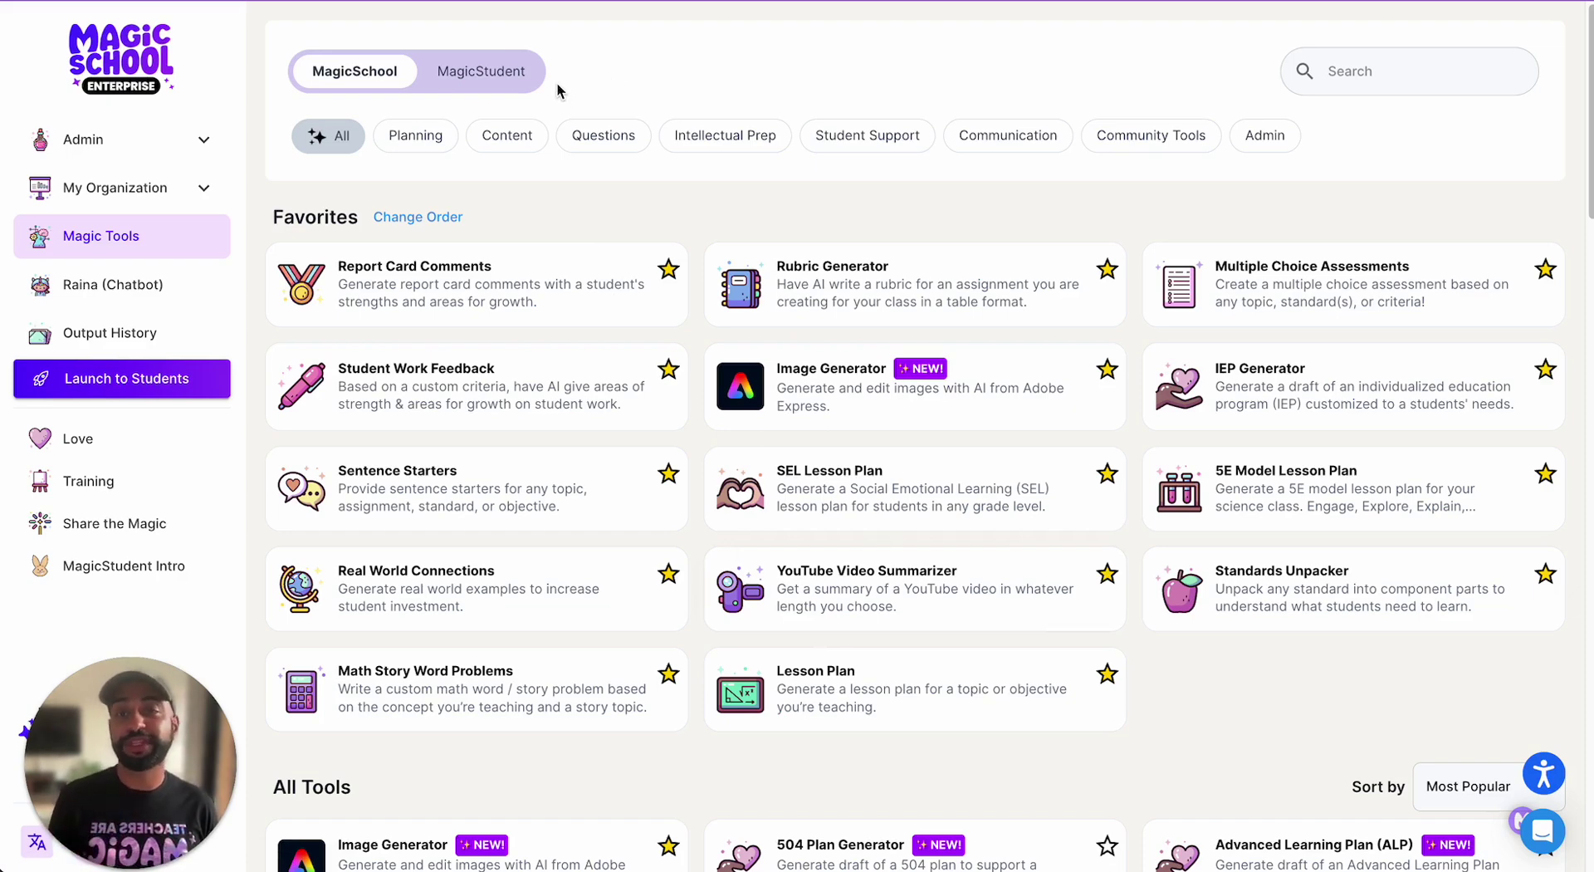
Step: Switch Magic Tools to the MagicStudent collection and browse the student tool cards
click(480, 79)
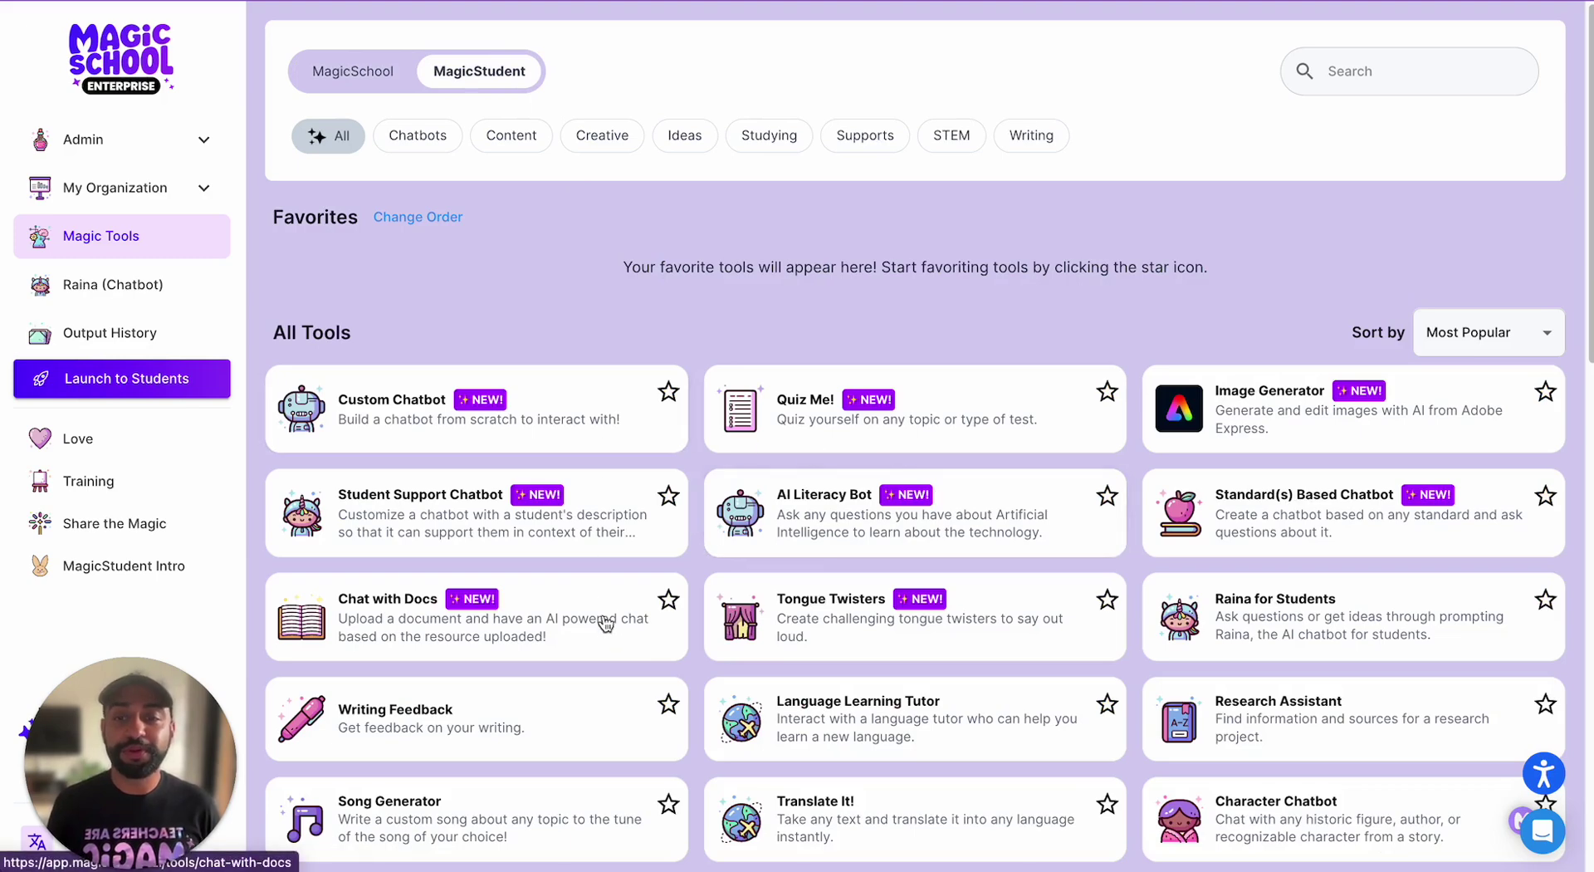
scroll(1116, 552, down, 2)
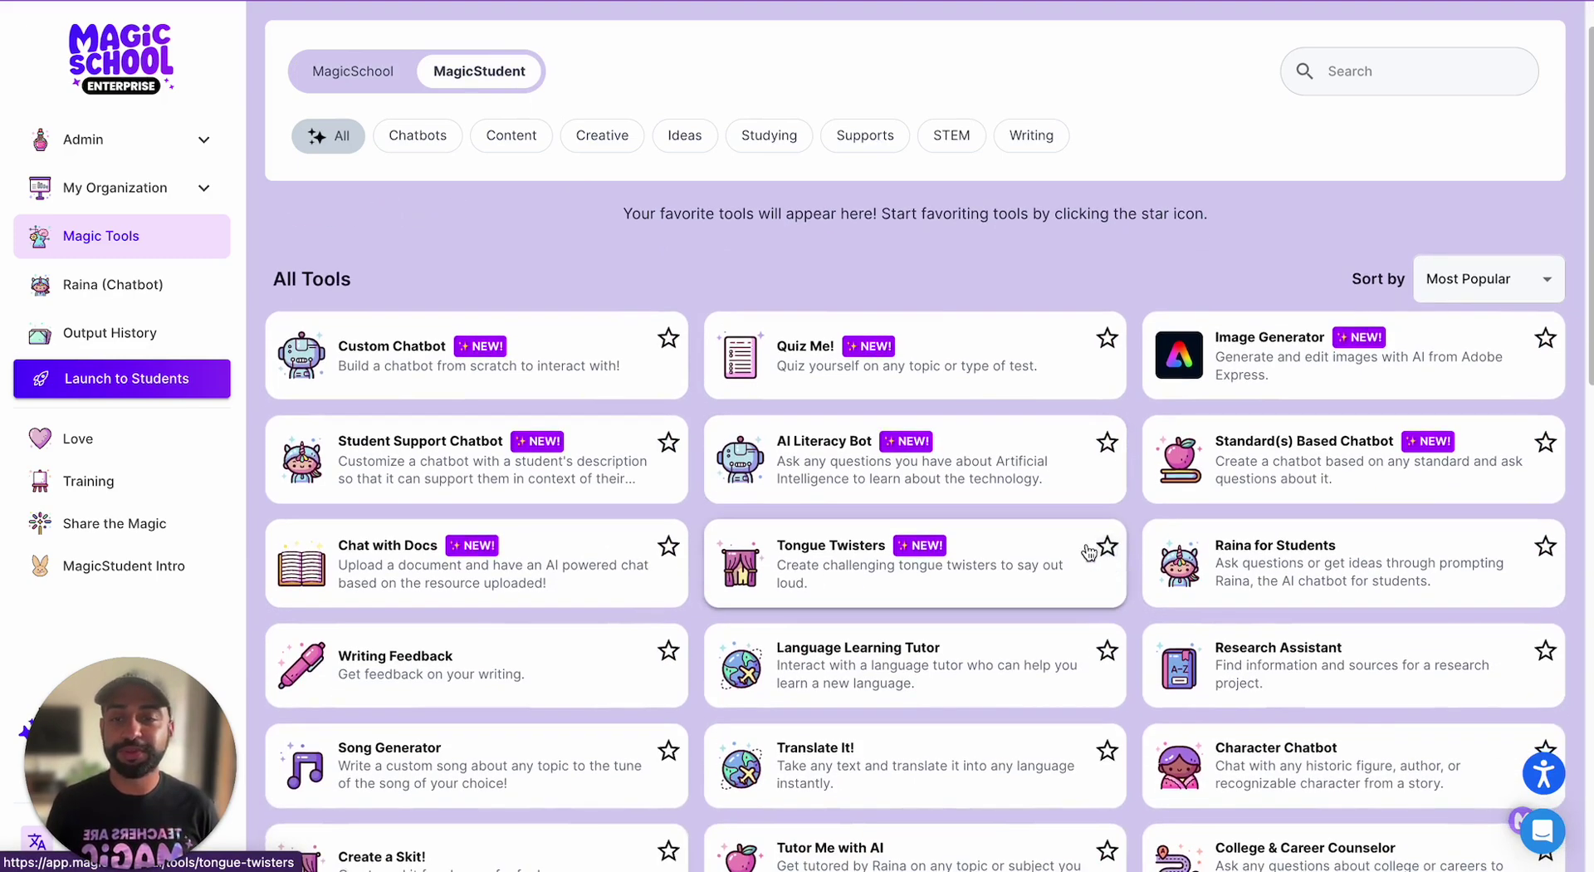
scroll(1088, 552, down, 1)
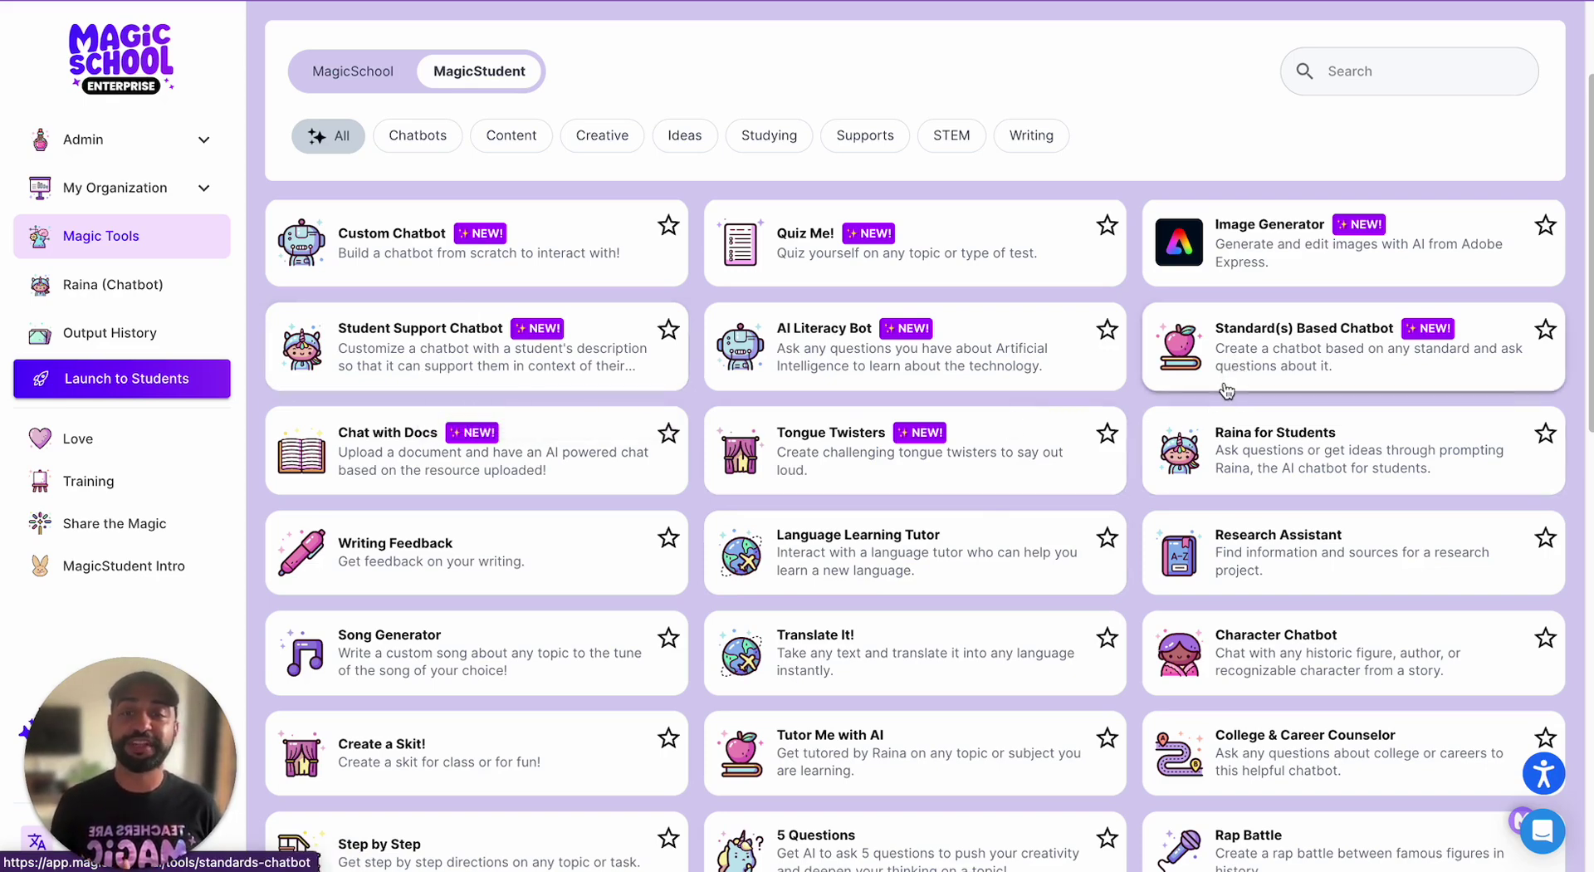
scroll(1214, 403, down, 1)
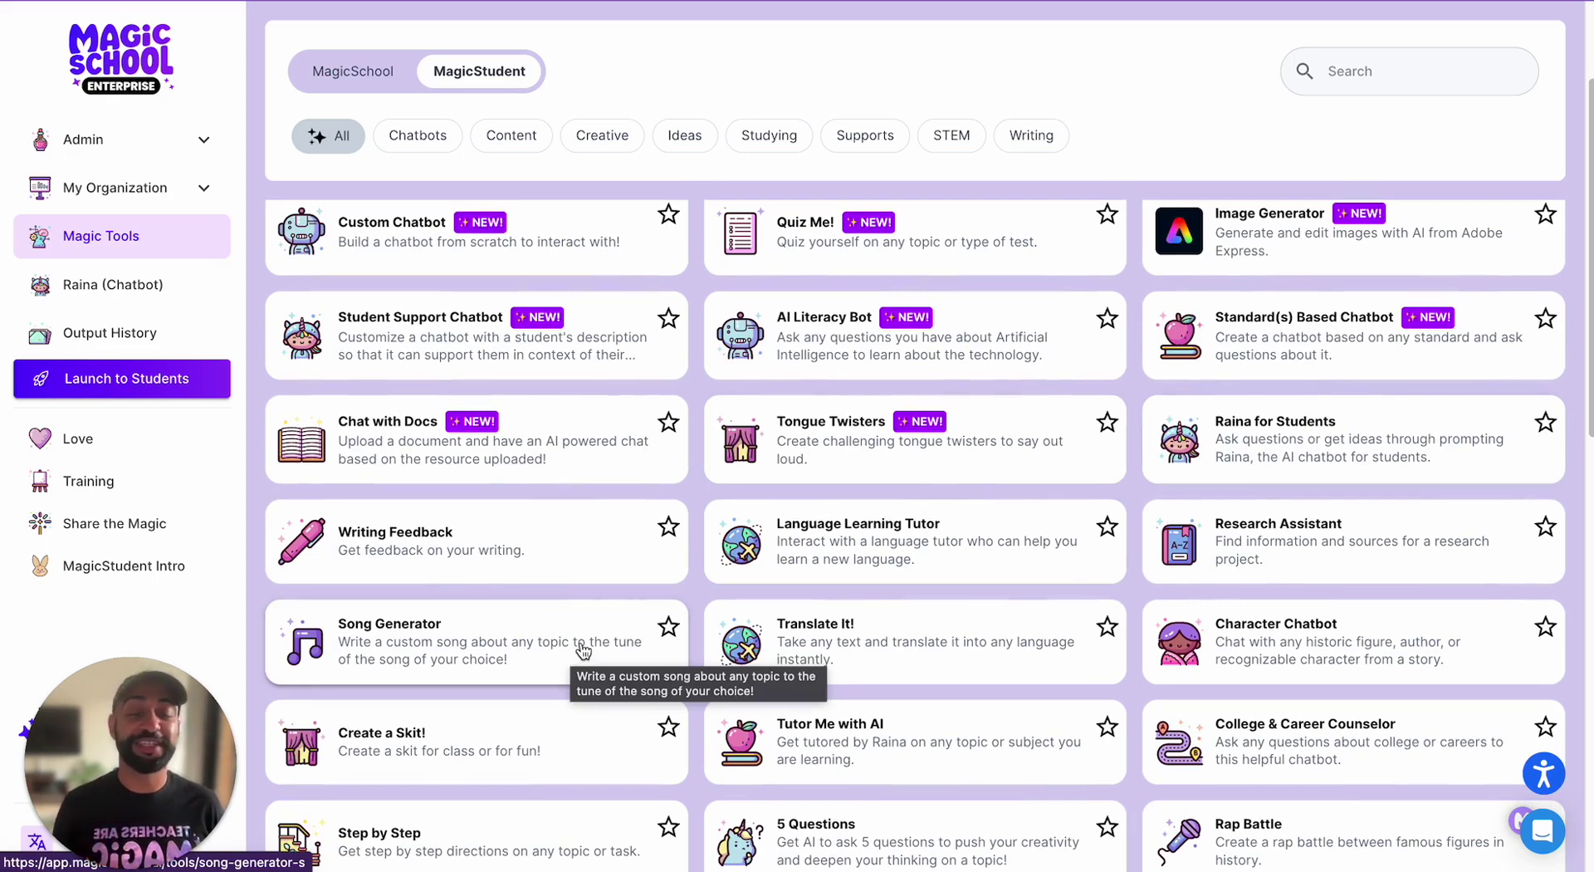
scroll(1276, 623, down, 1)
scroll(1276, 612, down, 3)
scroll(952, 631, down, 1)
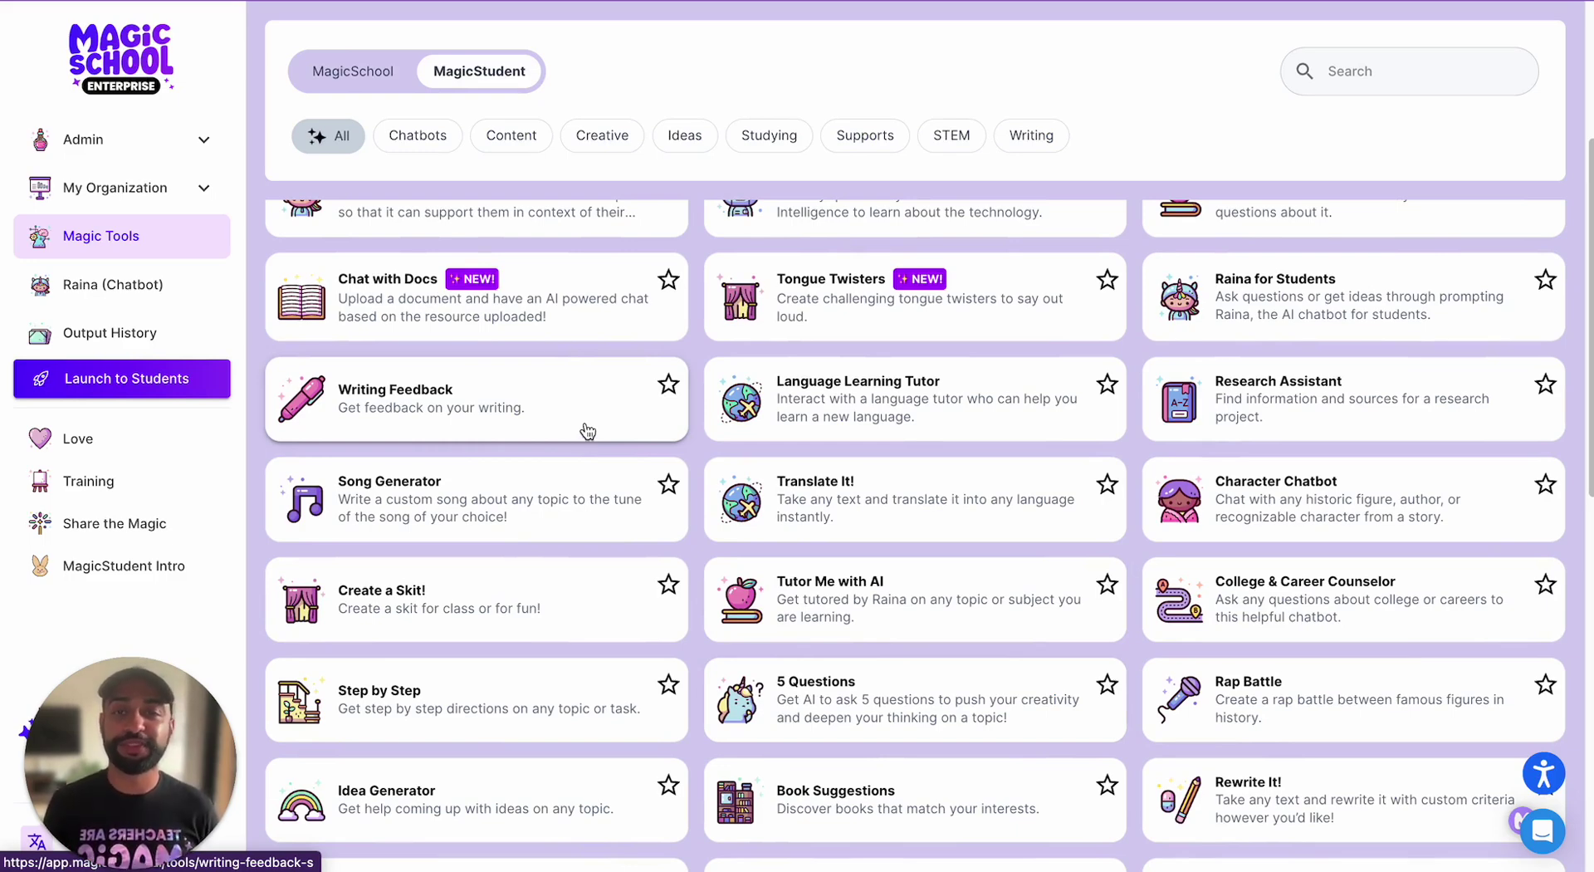
scroll(588, 430, down, 5)
scroll(801, 366, up, 1)
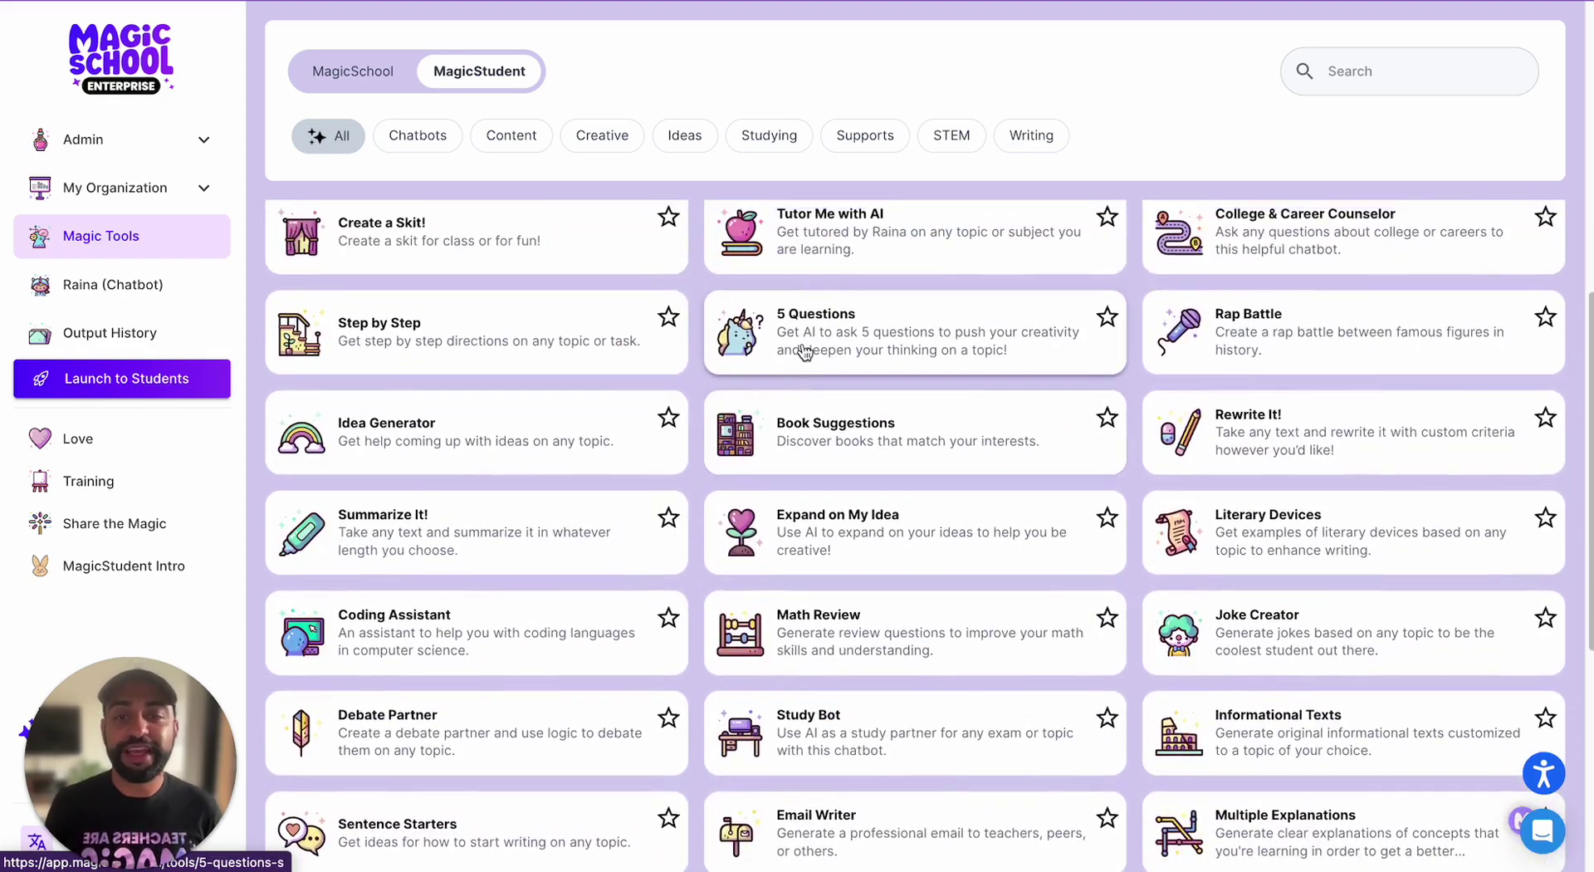
click(804, 352)
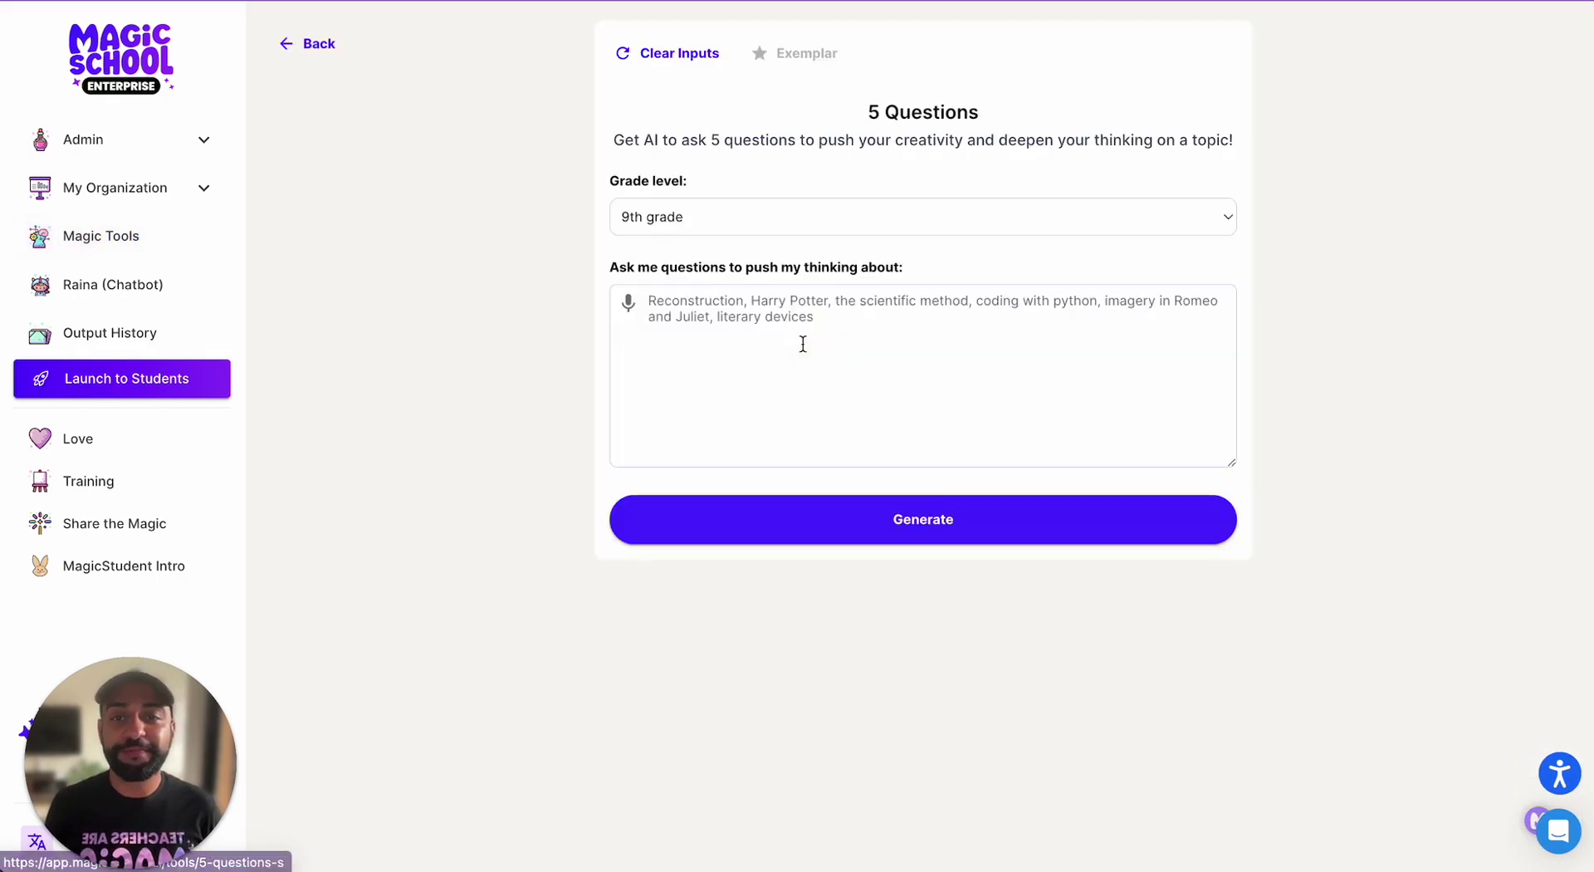
click(798, 58)
click(936, 451)
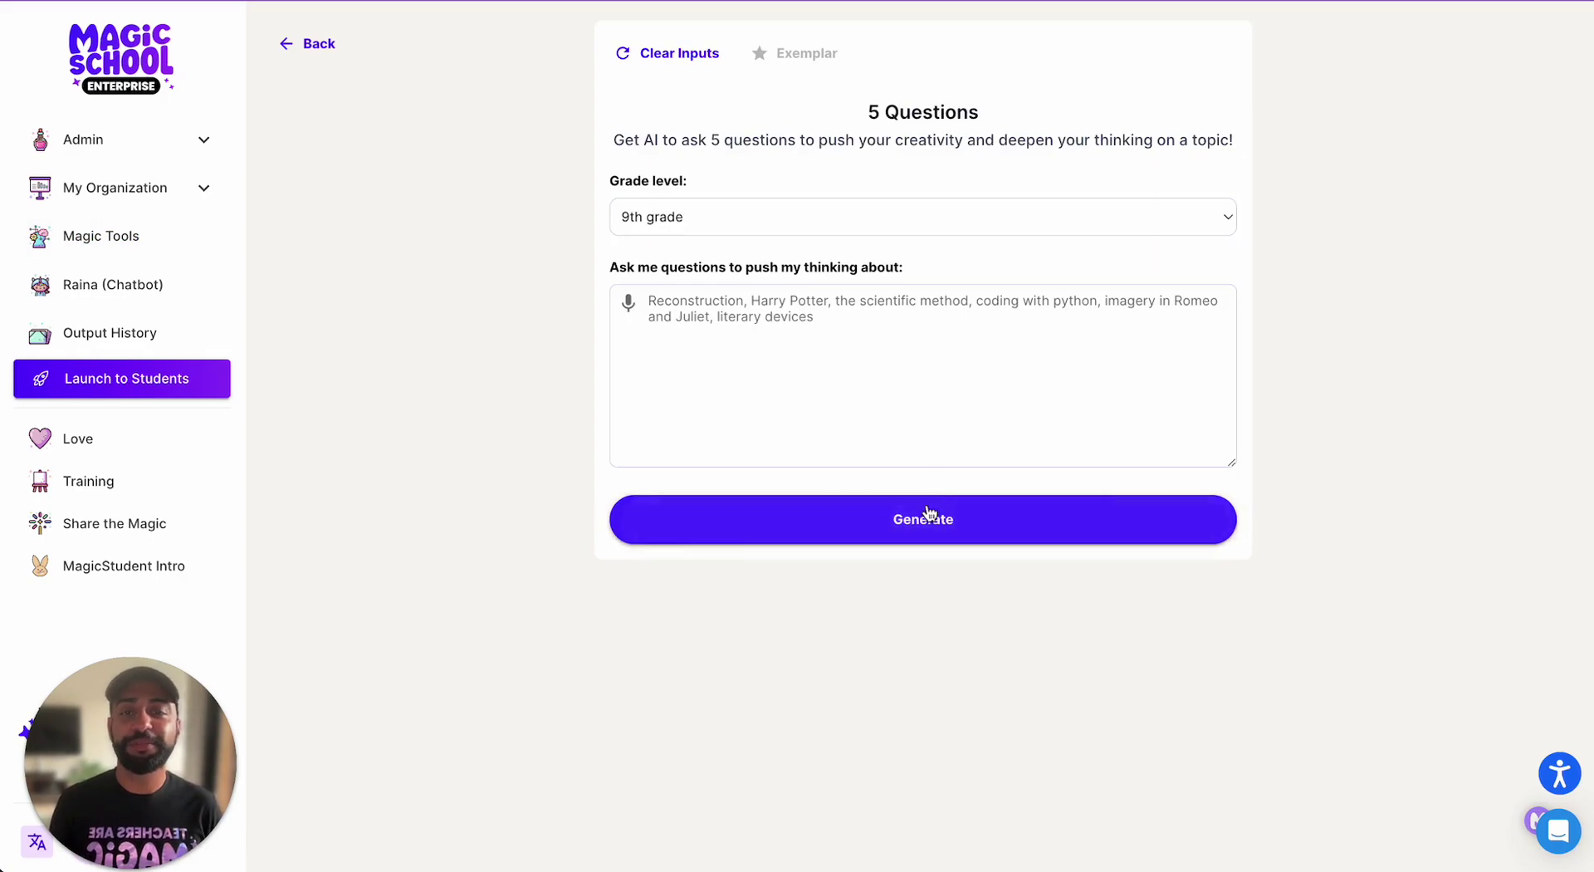
click(925, 521)
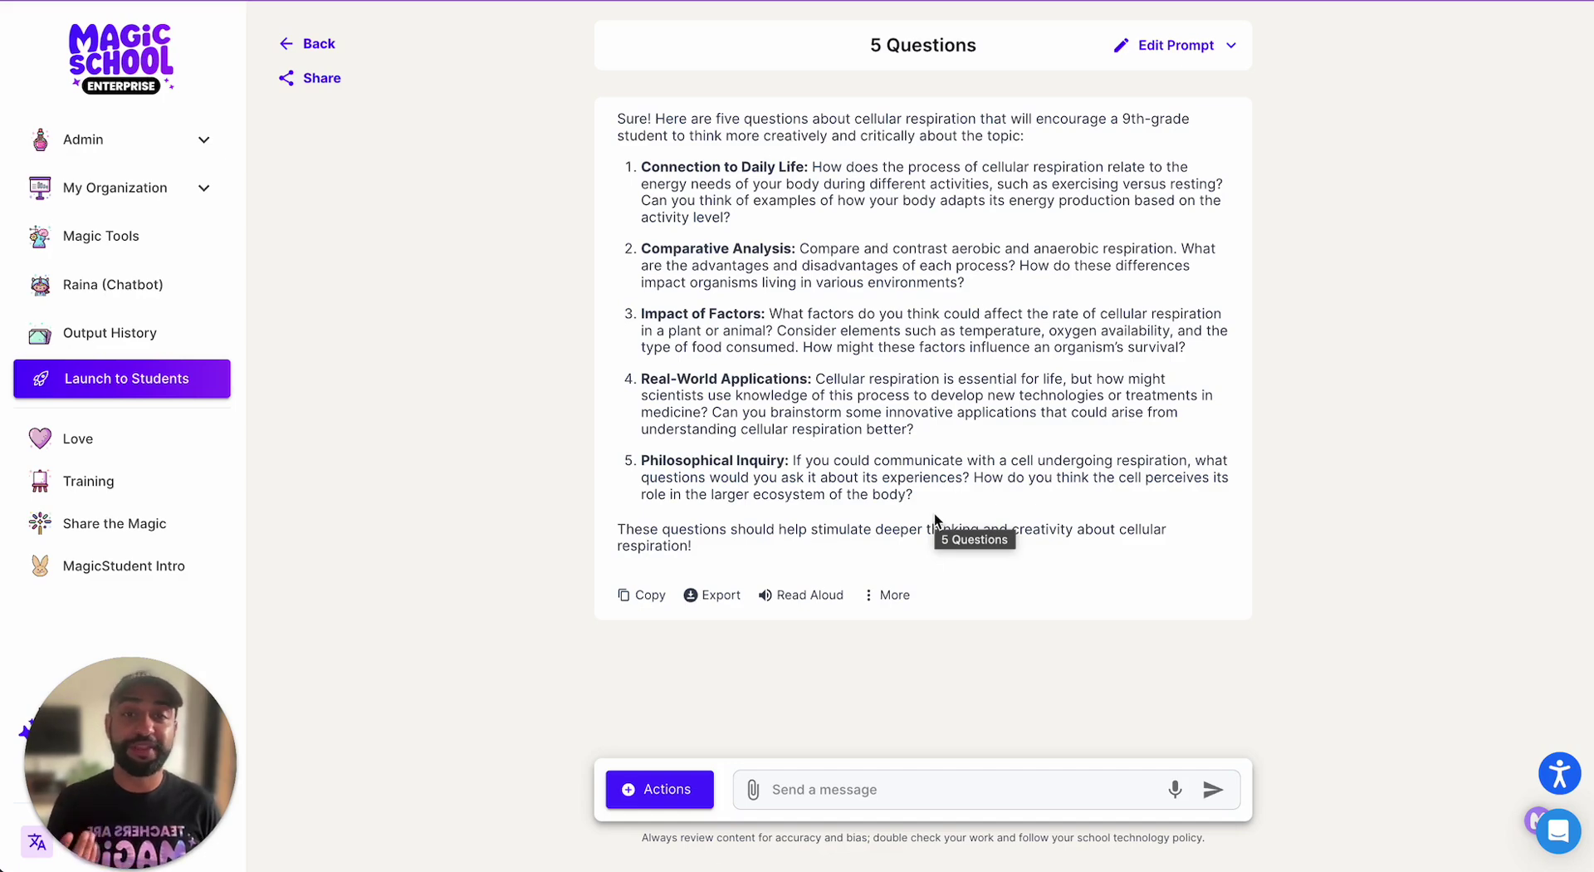
click(1154, 58)
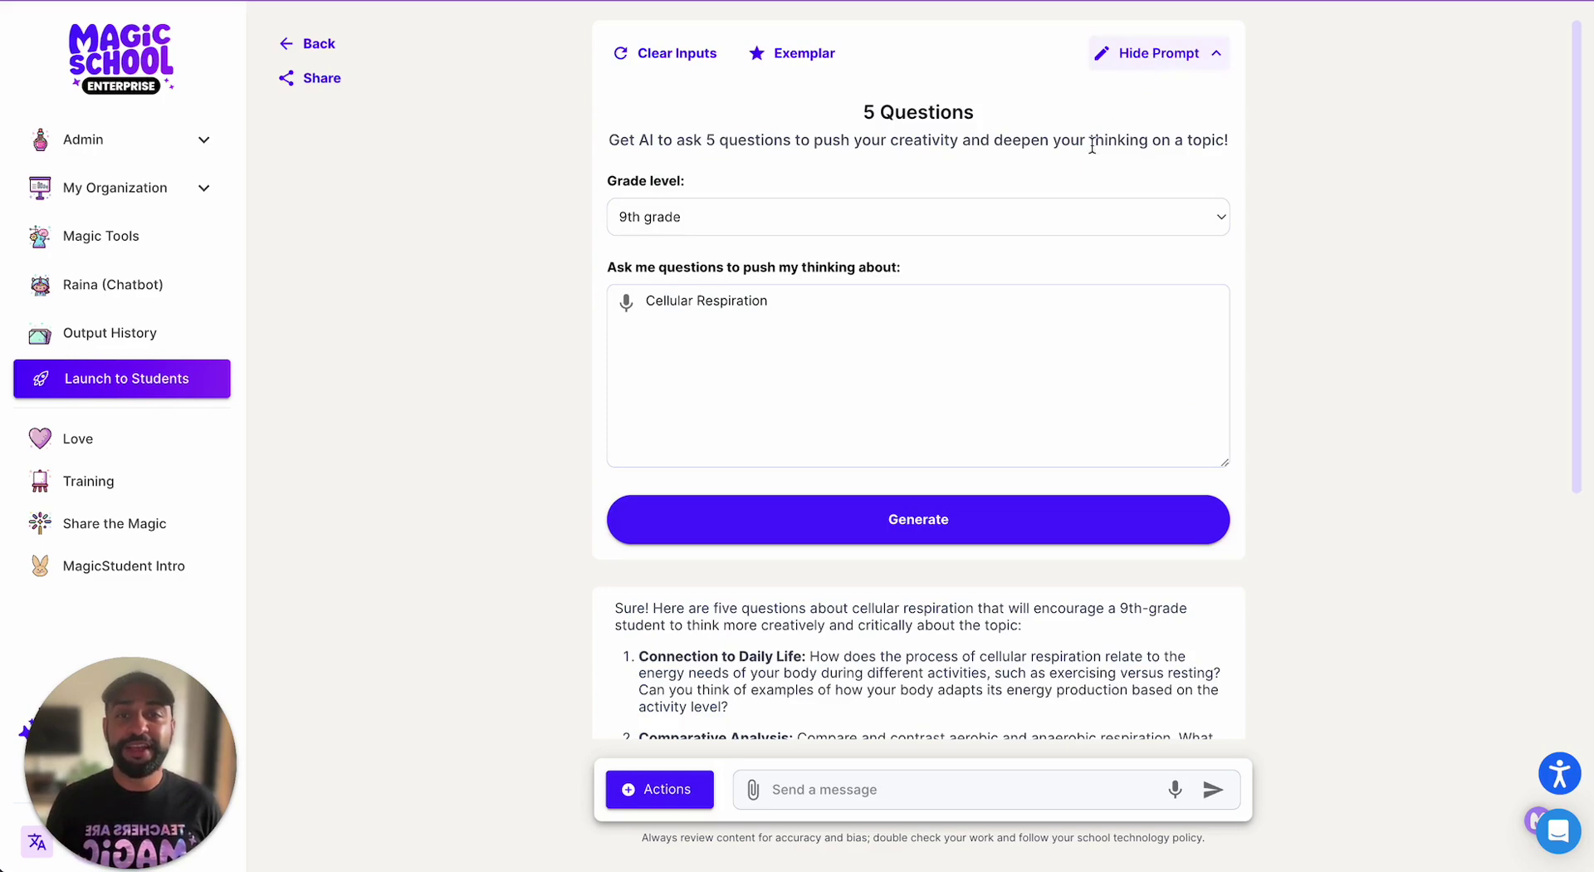
click(319, 44)
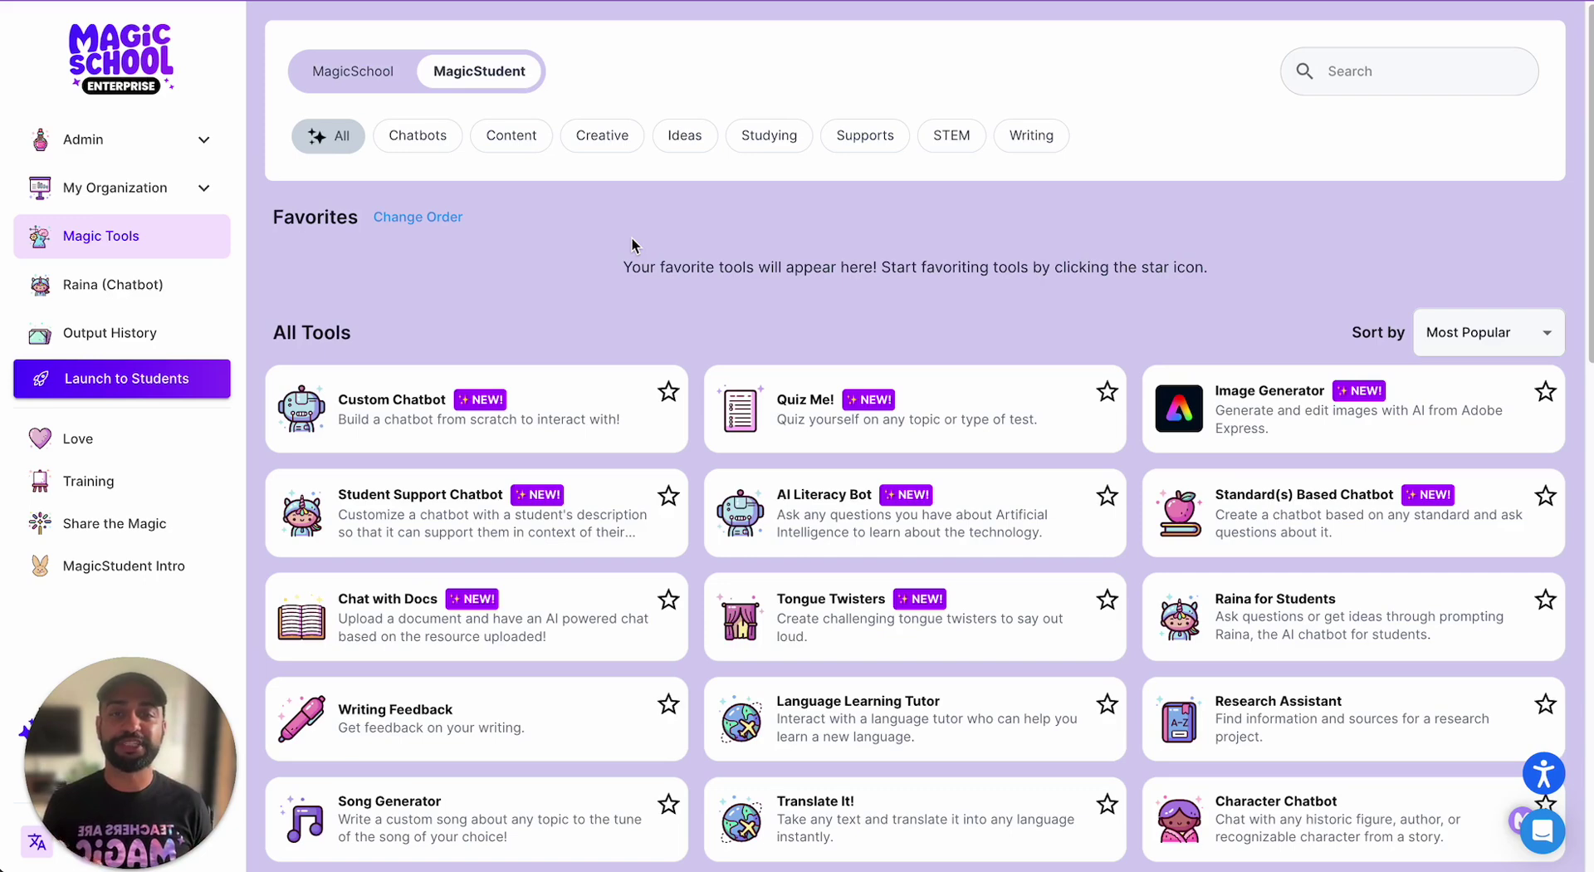
Step: Create a new student room named after the teacher's class, with Max Students set to 35
click(92, 395)
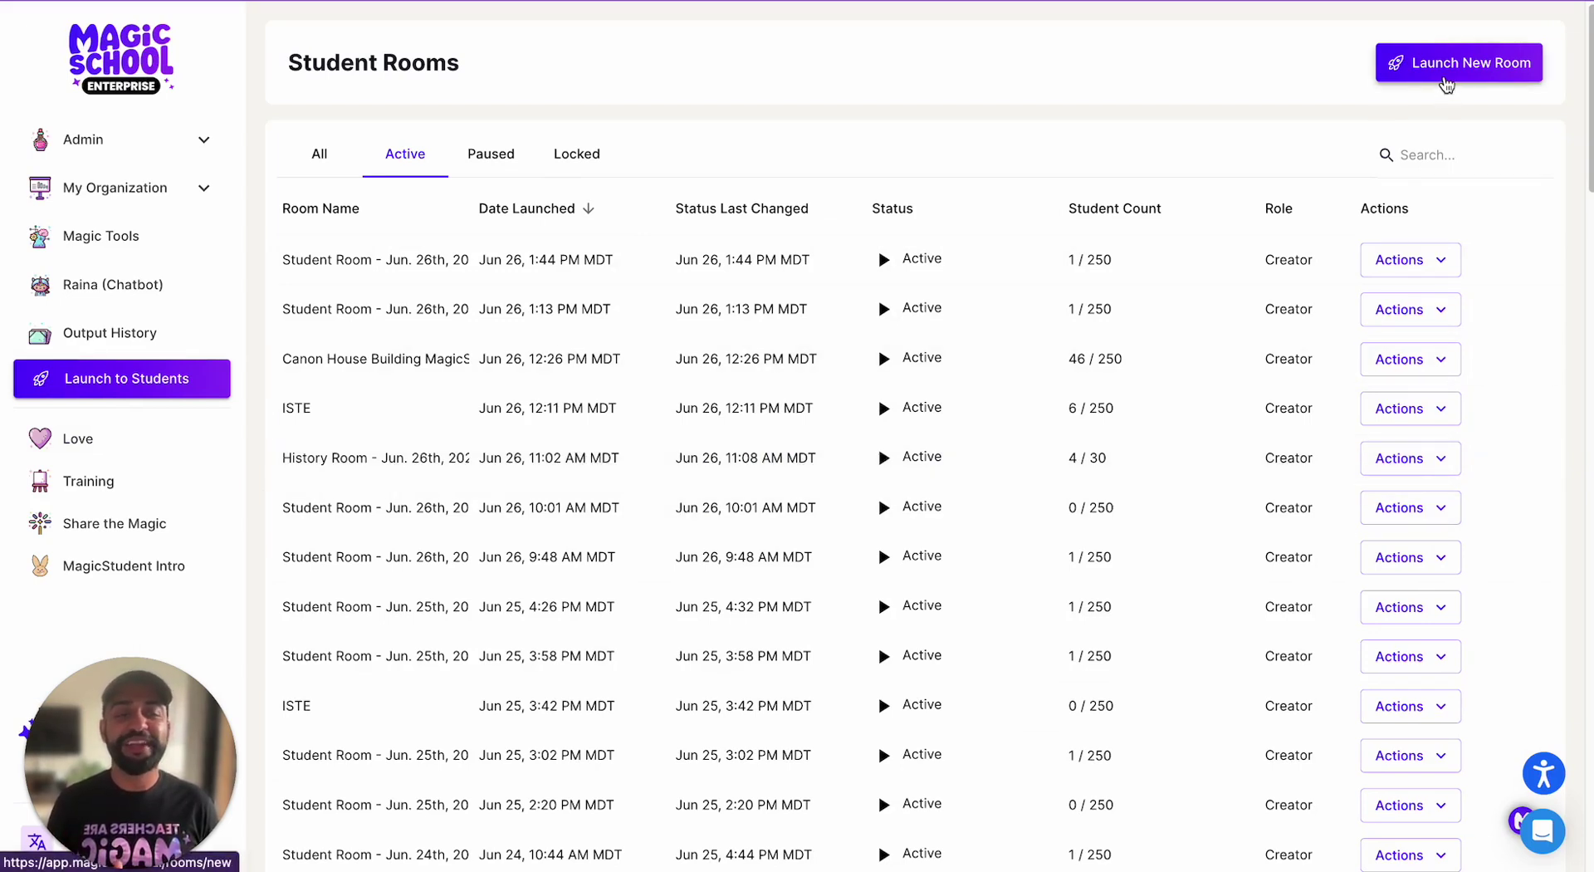
click(1447, 82)
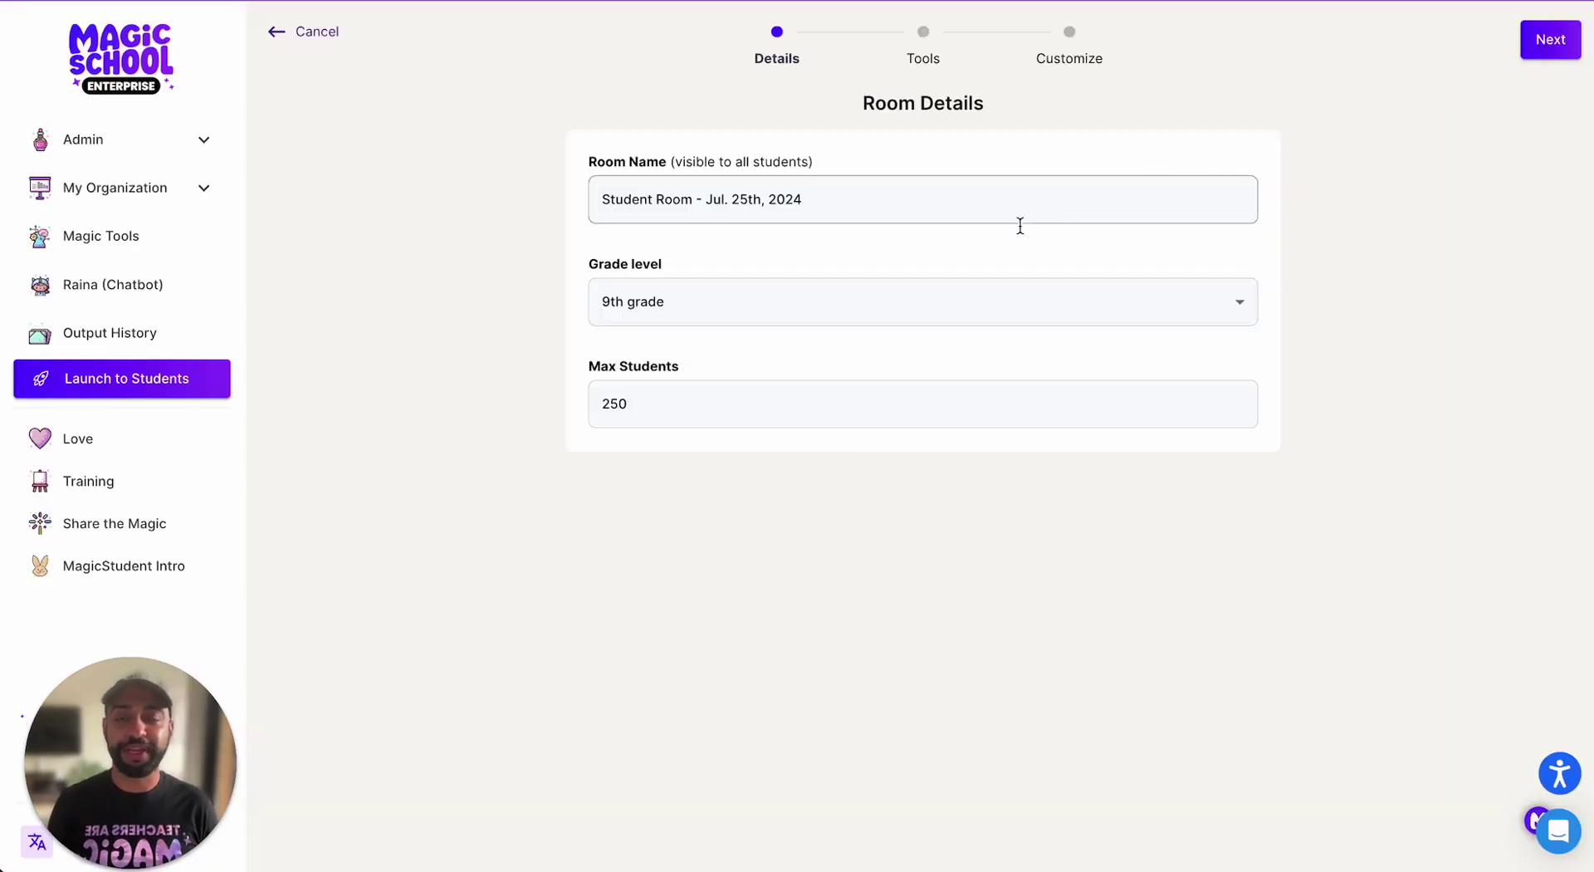
triple_click(972, 203)
text(Mr)
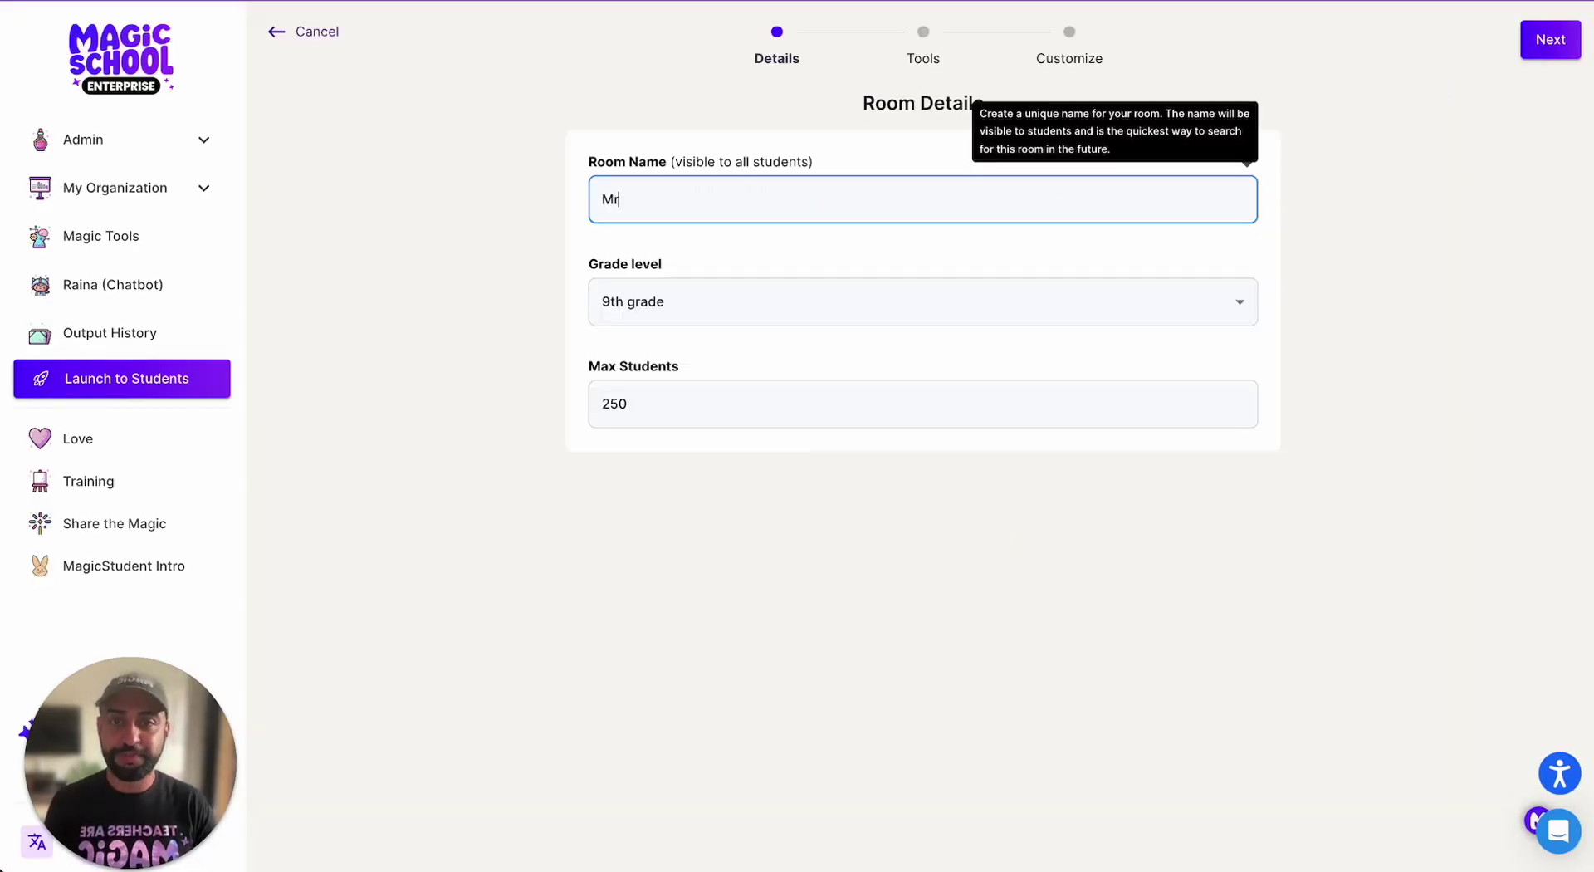
text(. Khan's Class)
click(880, 402)
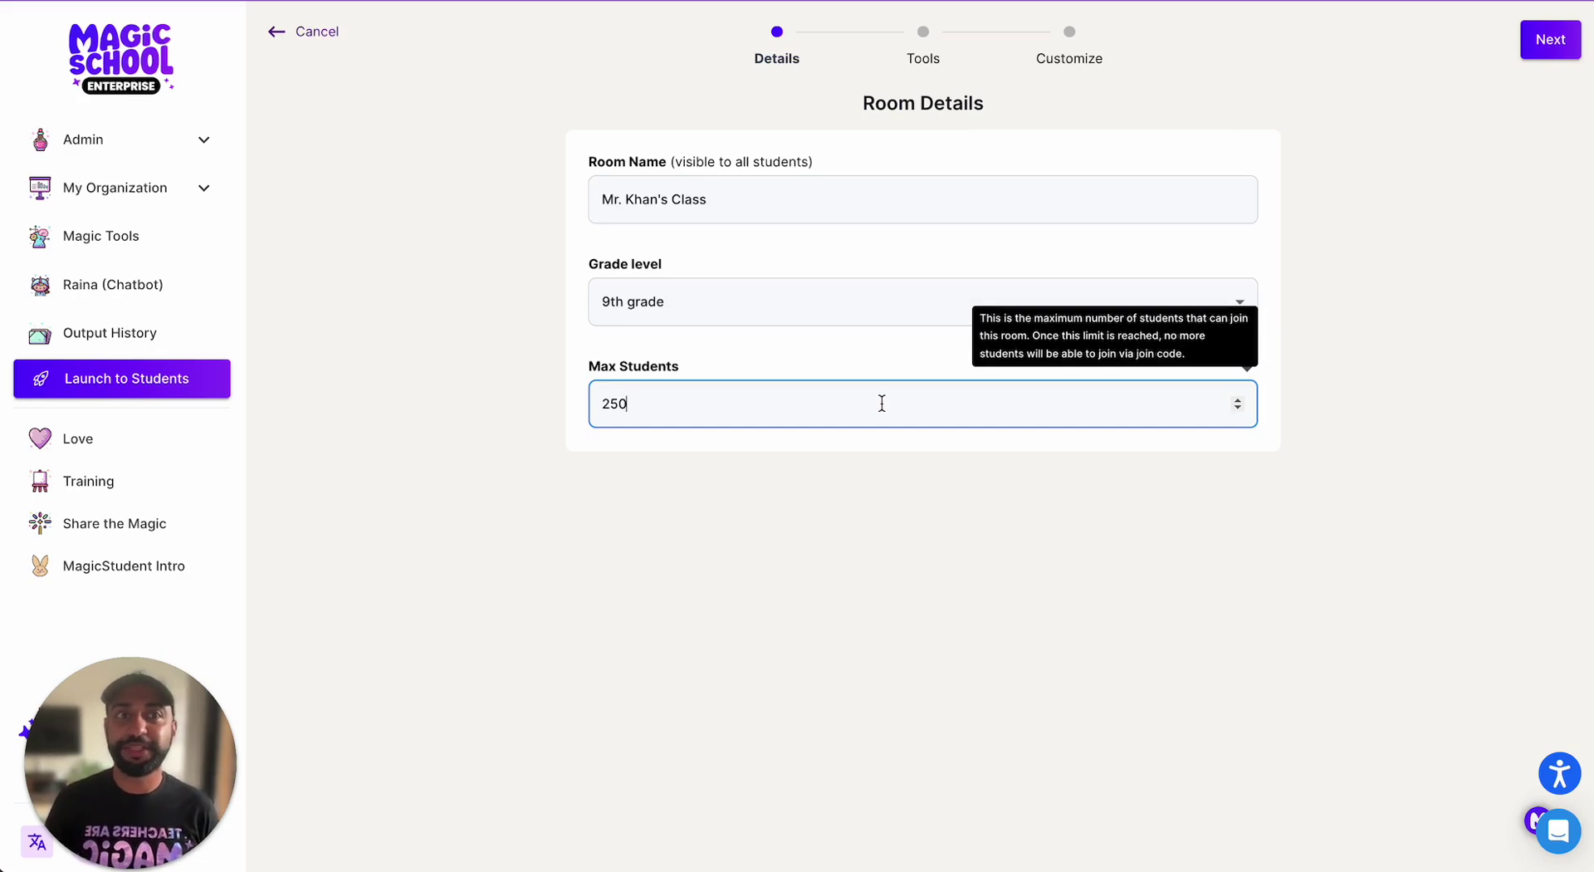
double_click(662, 400)
text(25)
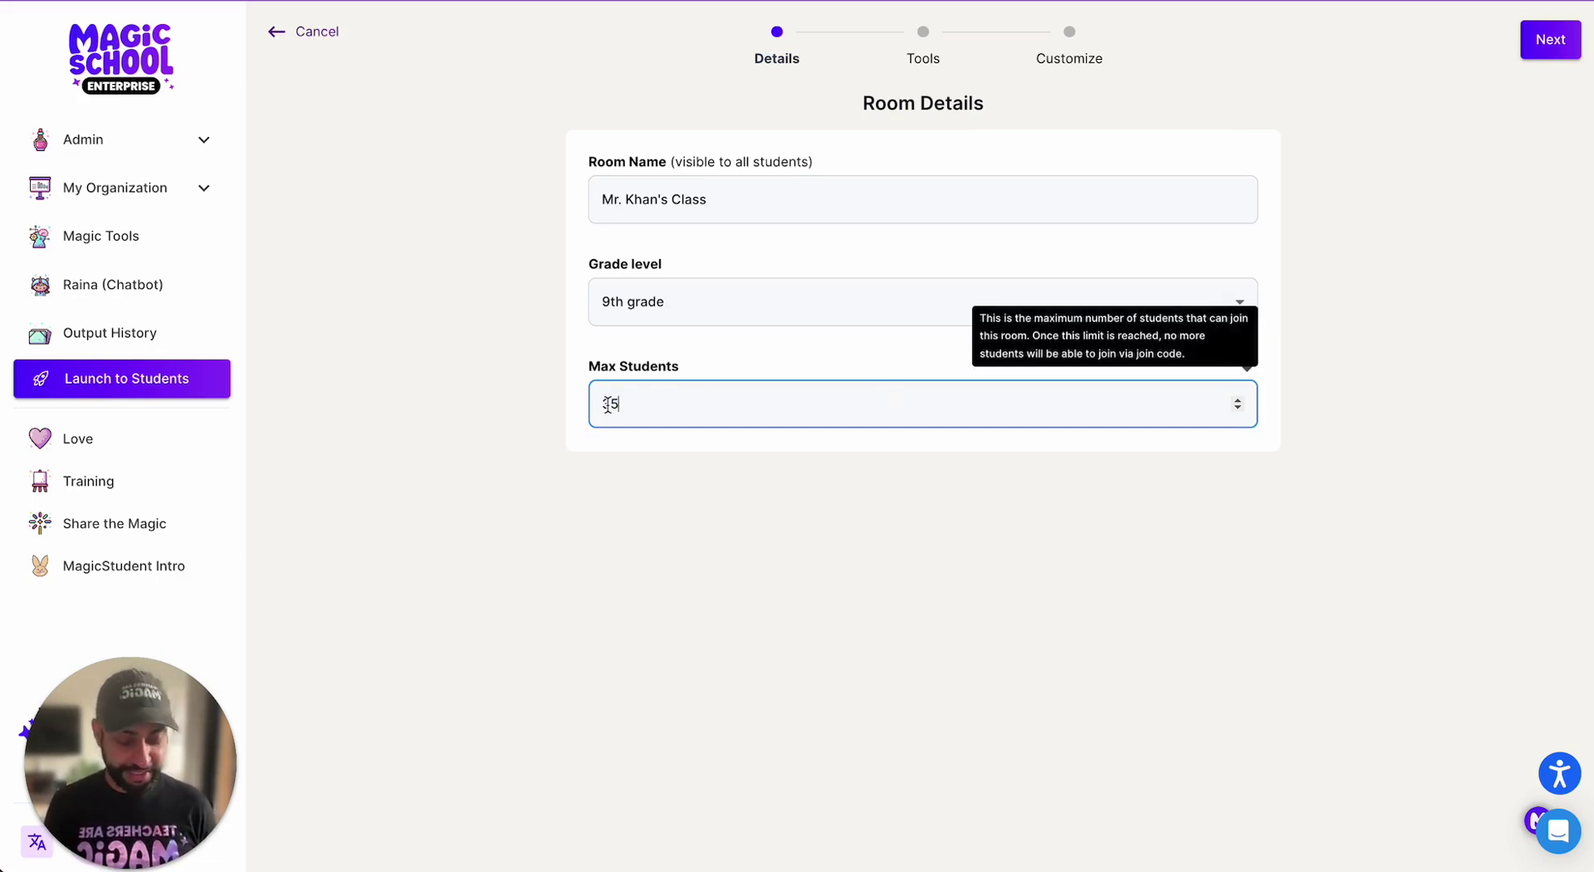
Step: Add Image Generator and Custom Chatbot to the room's Tools To Launch
click(1547, 60)
scroll(1289, 368, down, 1)
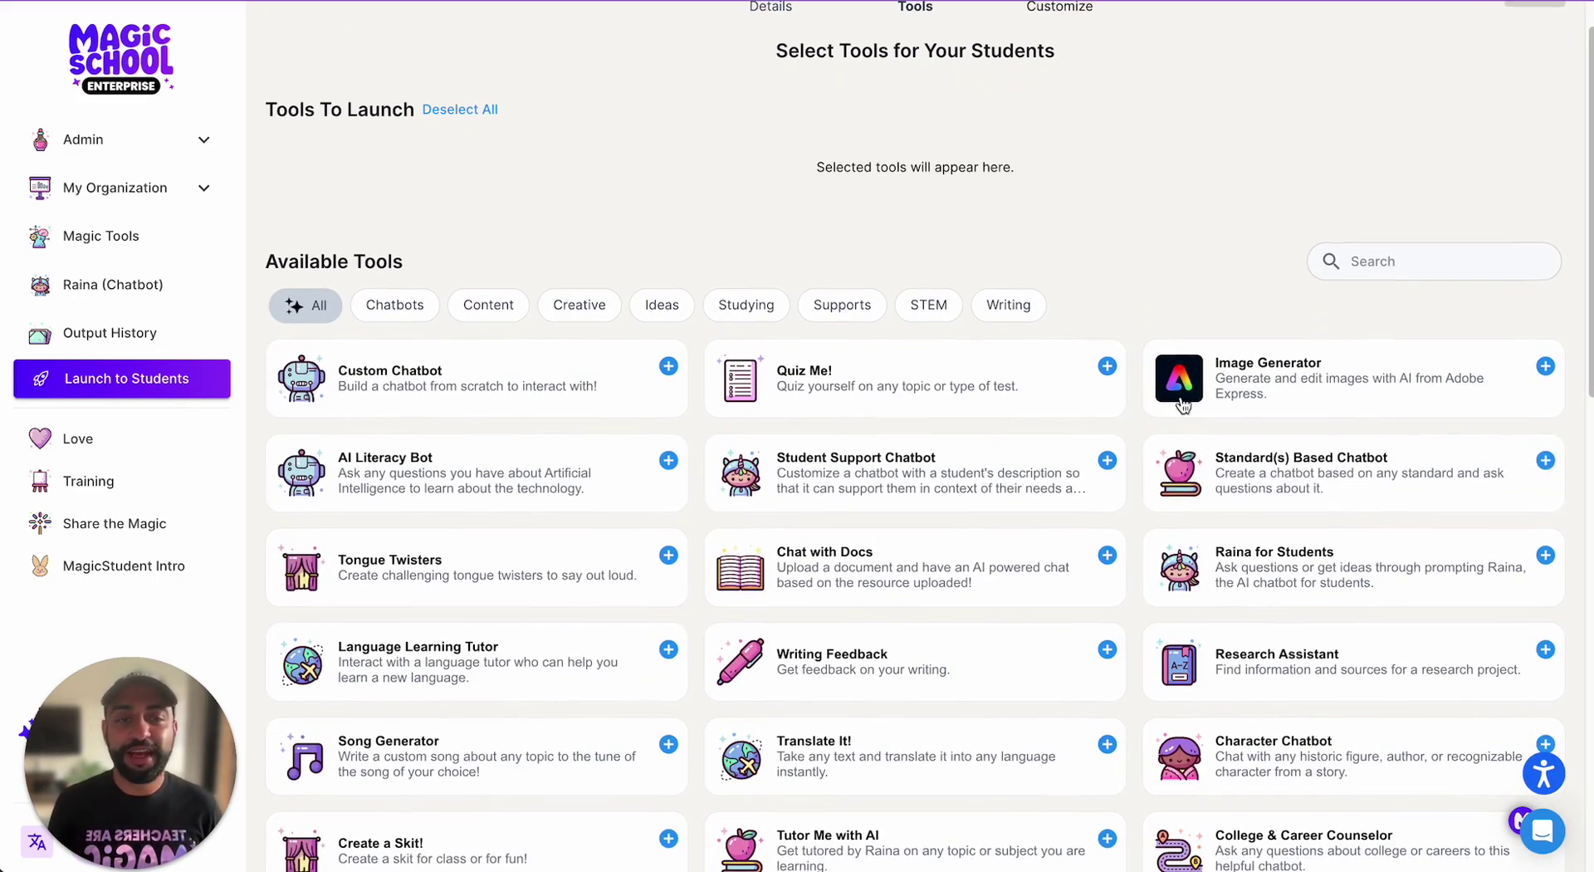
click(1290, 368)
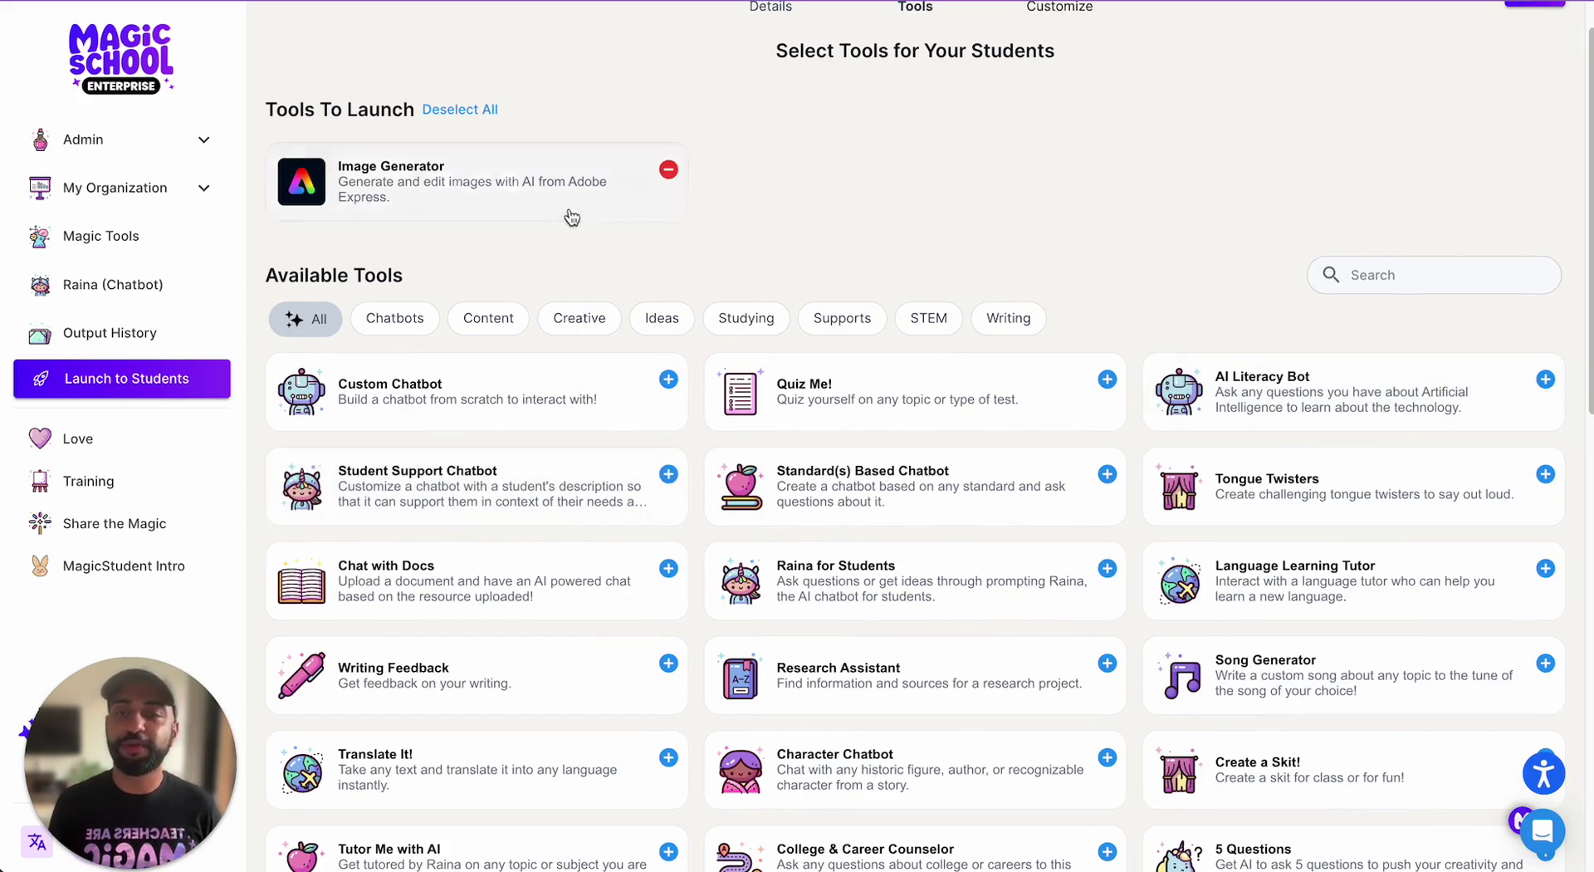
scroll(784, 224, up, 1)
scroll(783, 225, up, 1)
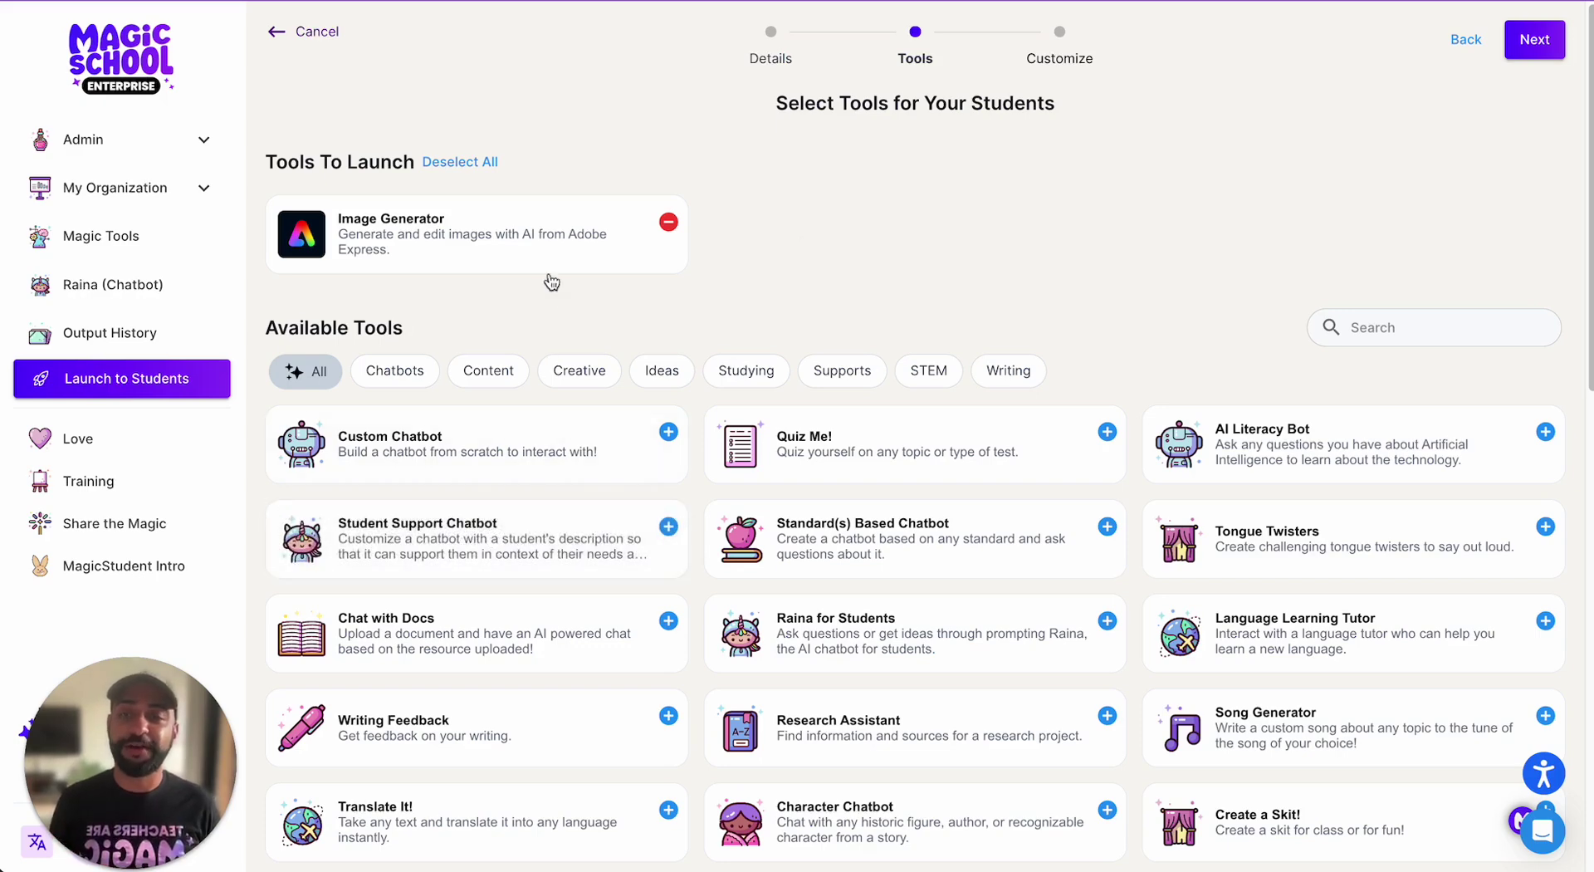
mouse_move(544, 550)
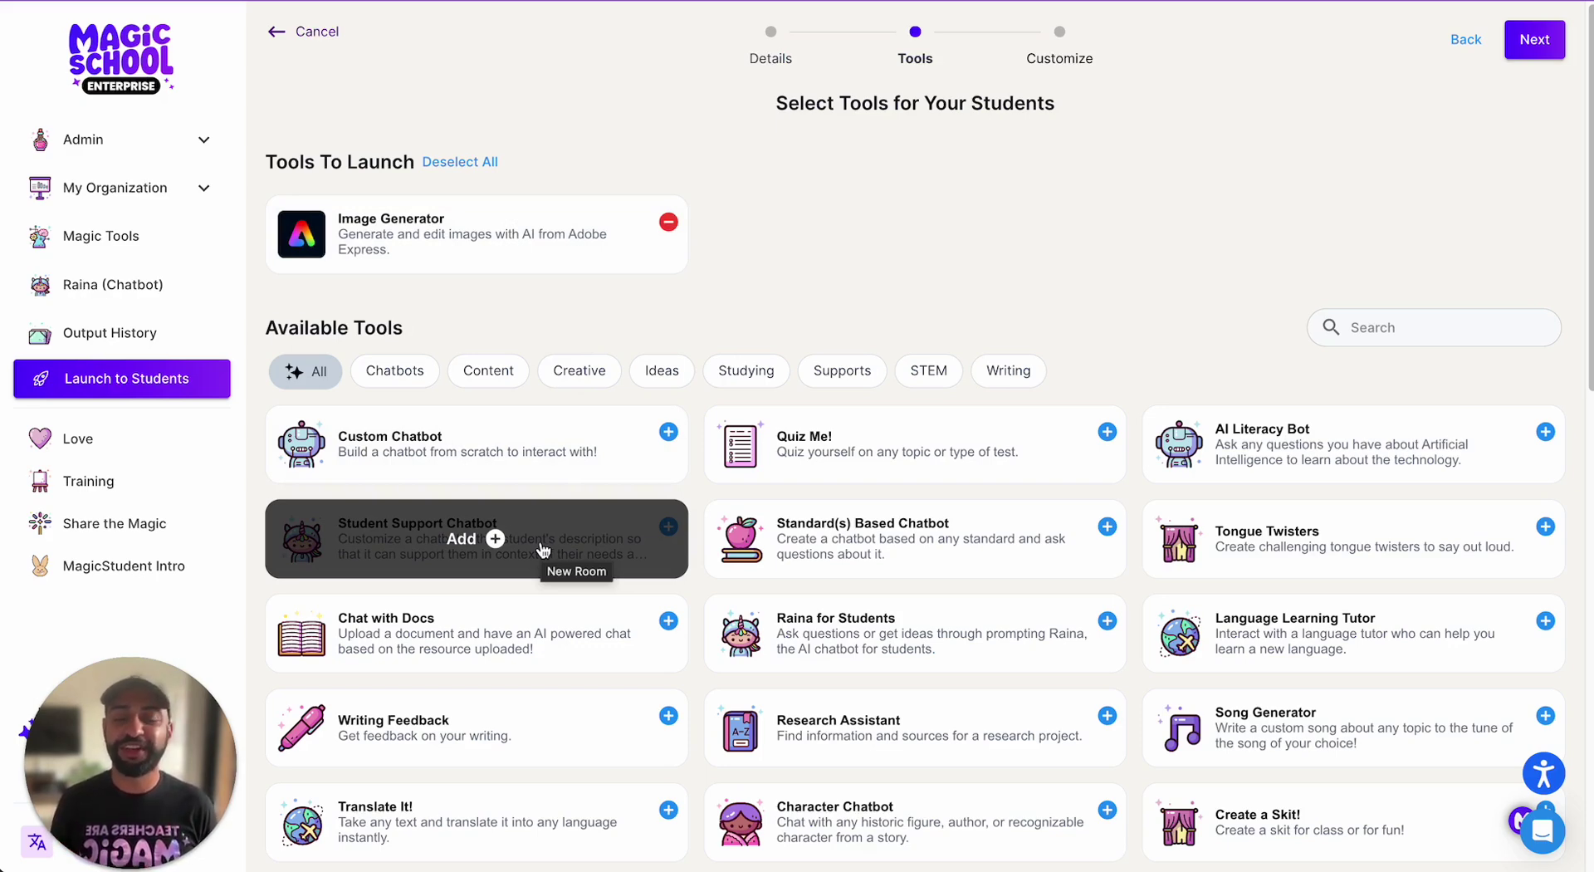
mouse_move(578, 473)
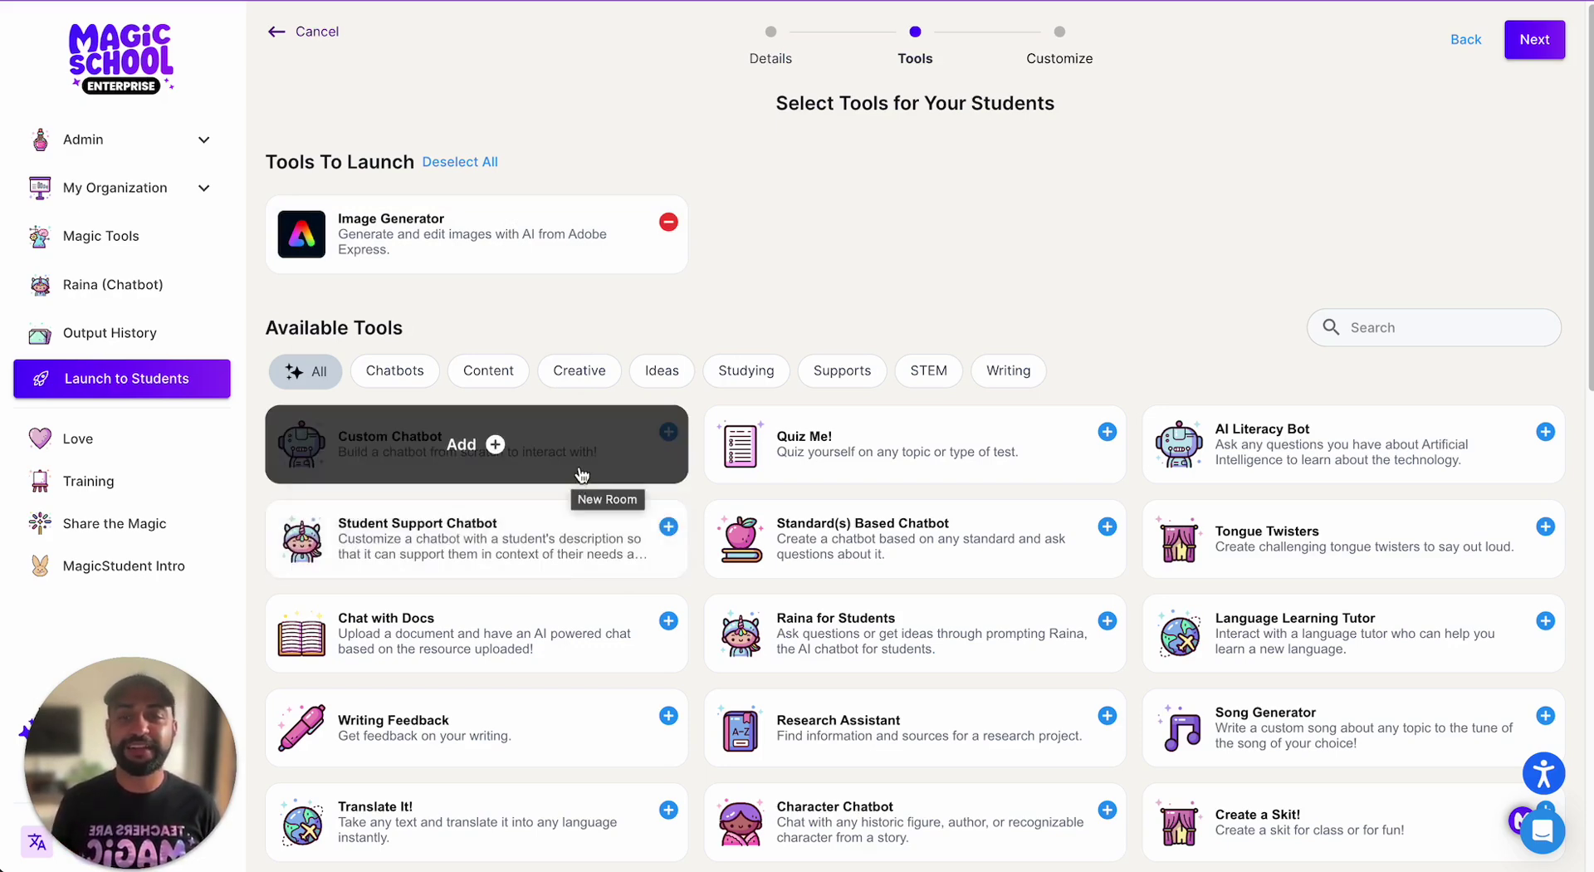
click(581, 474)
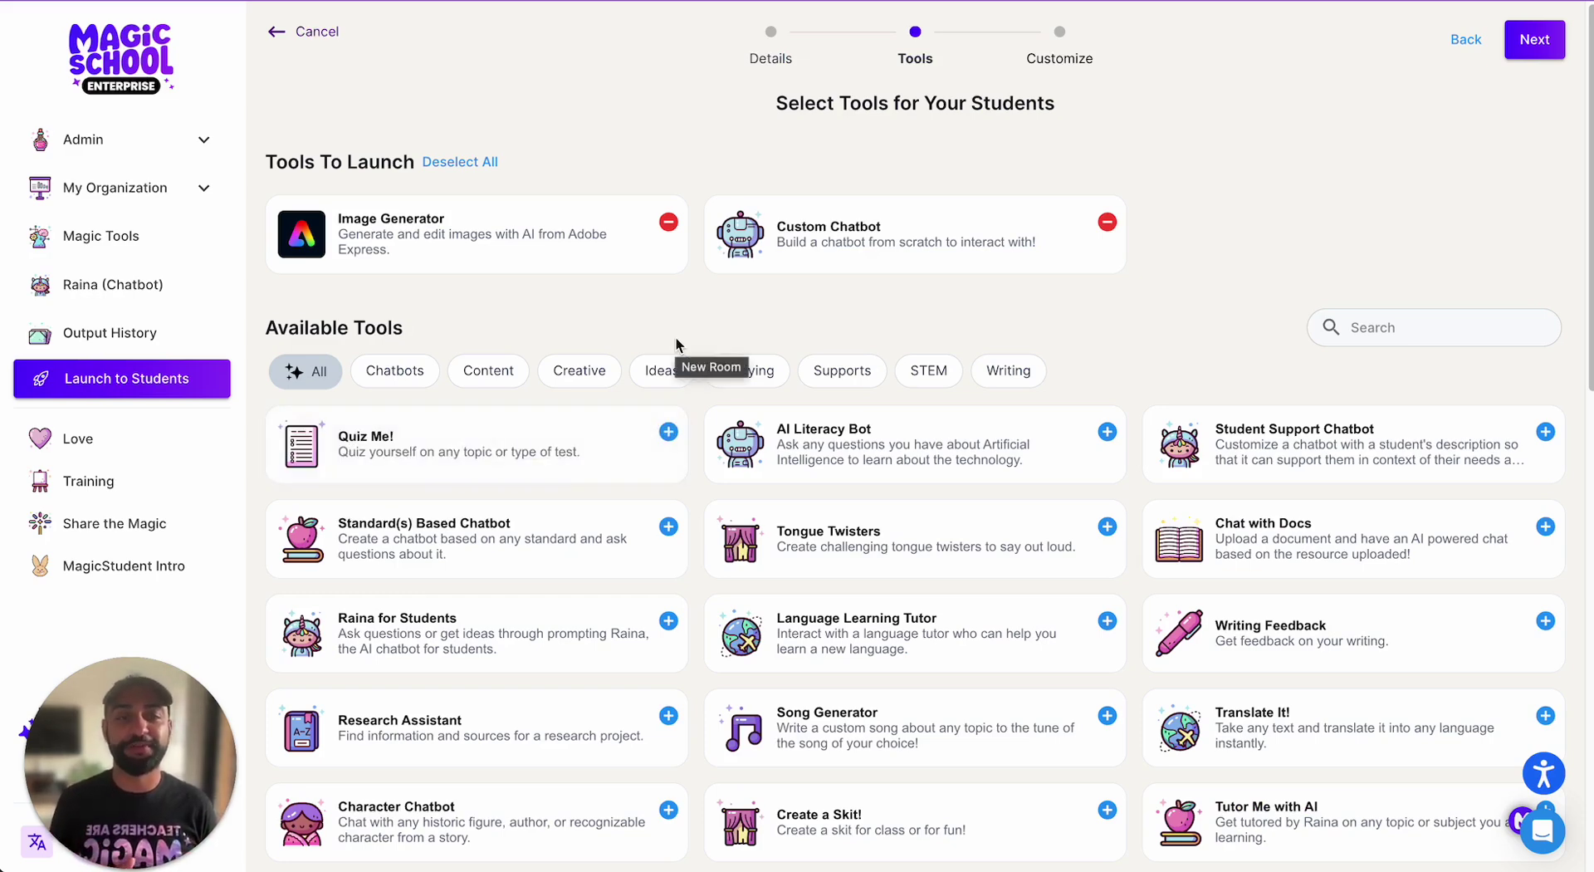
Step: Add Student Support Chatbot, Create a Skit! and Song Generator, then continue to Customize Tools
click(1345, 448)
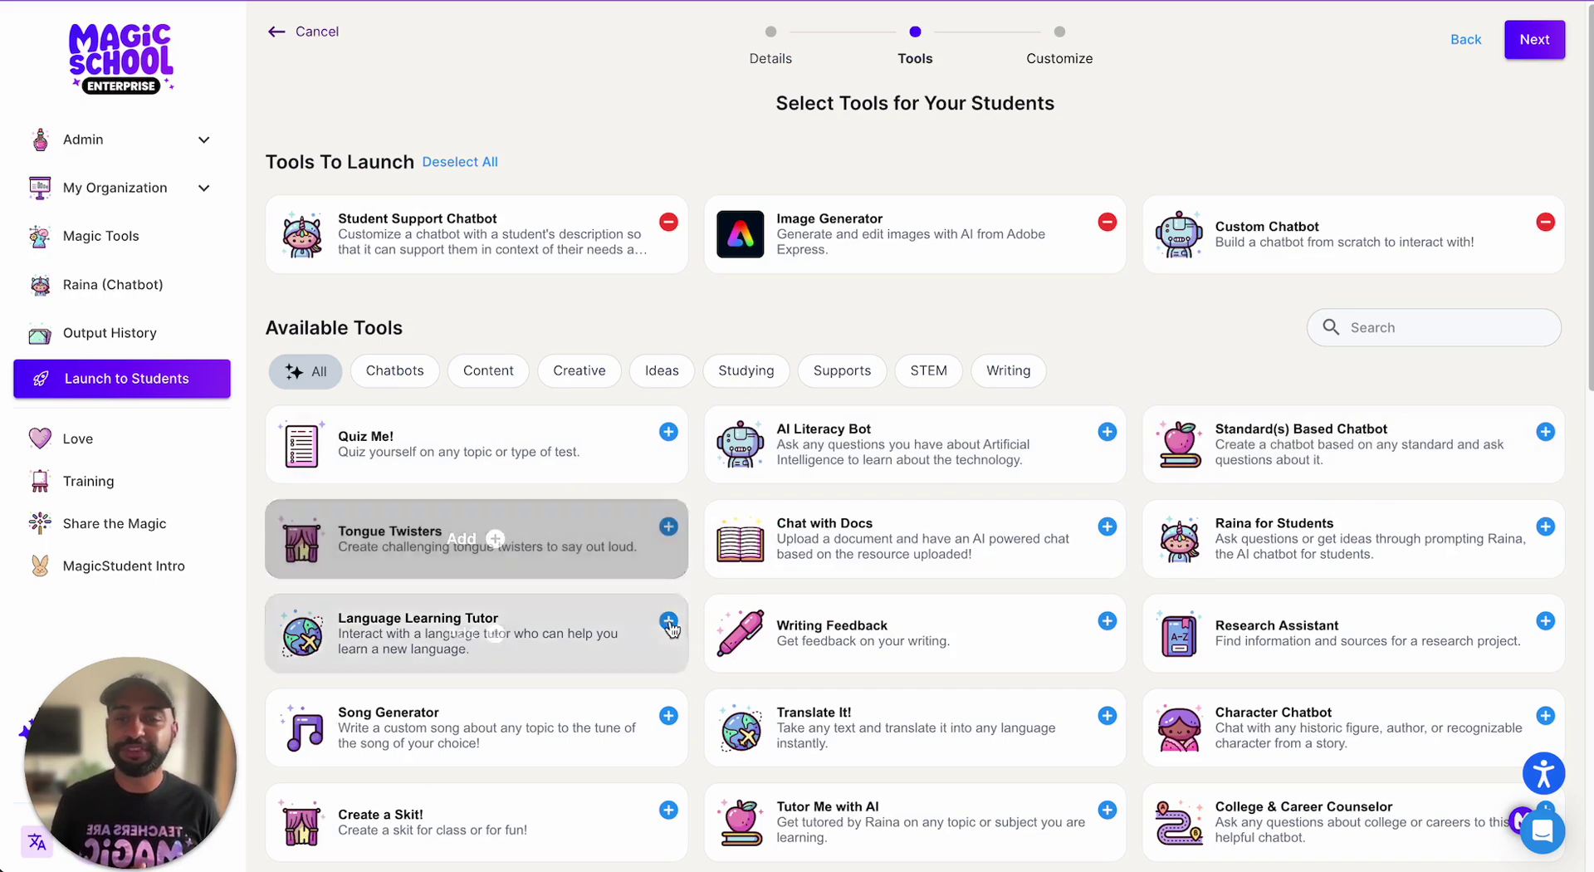
scroll(1233, 477, down, 1)
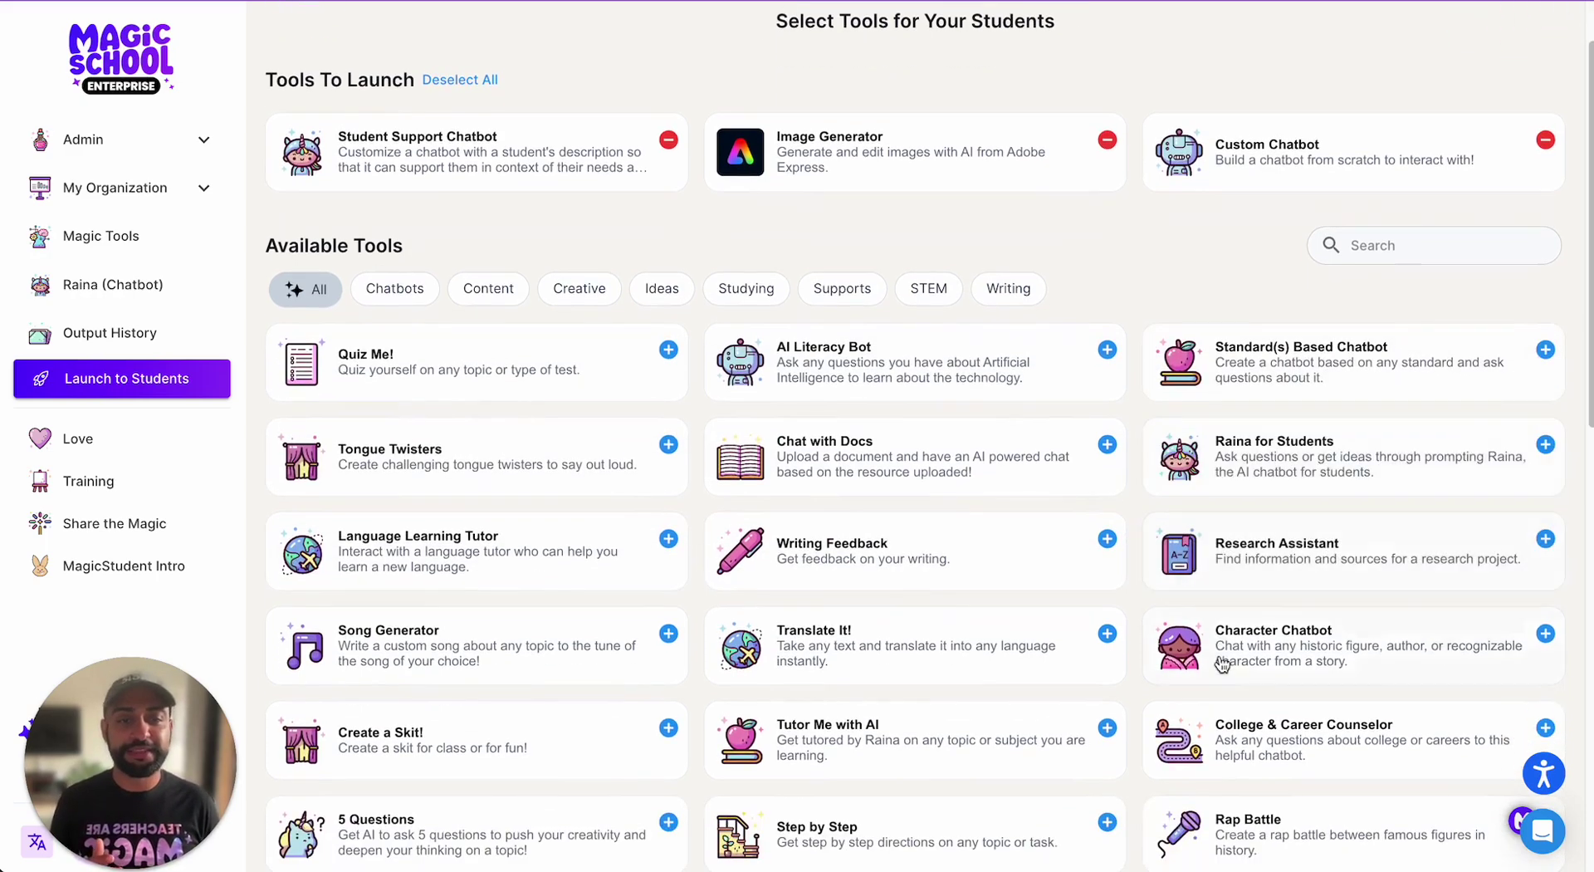
scroll(814, 731, down, 1)
scroll(814, 731, down, 2)
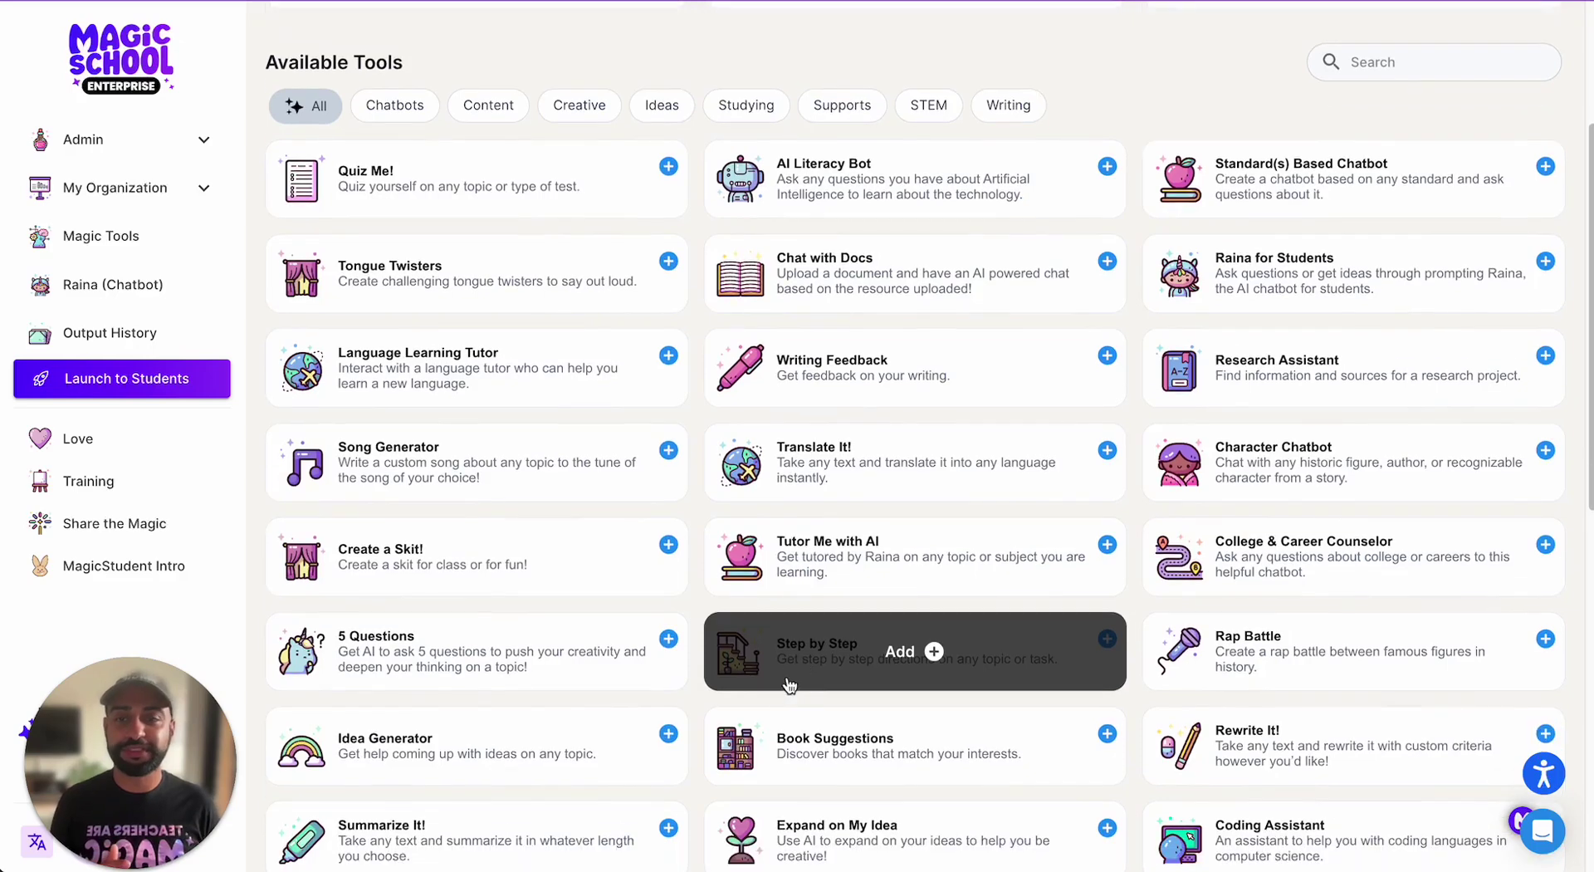
click(552, 532)
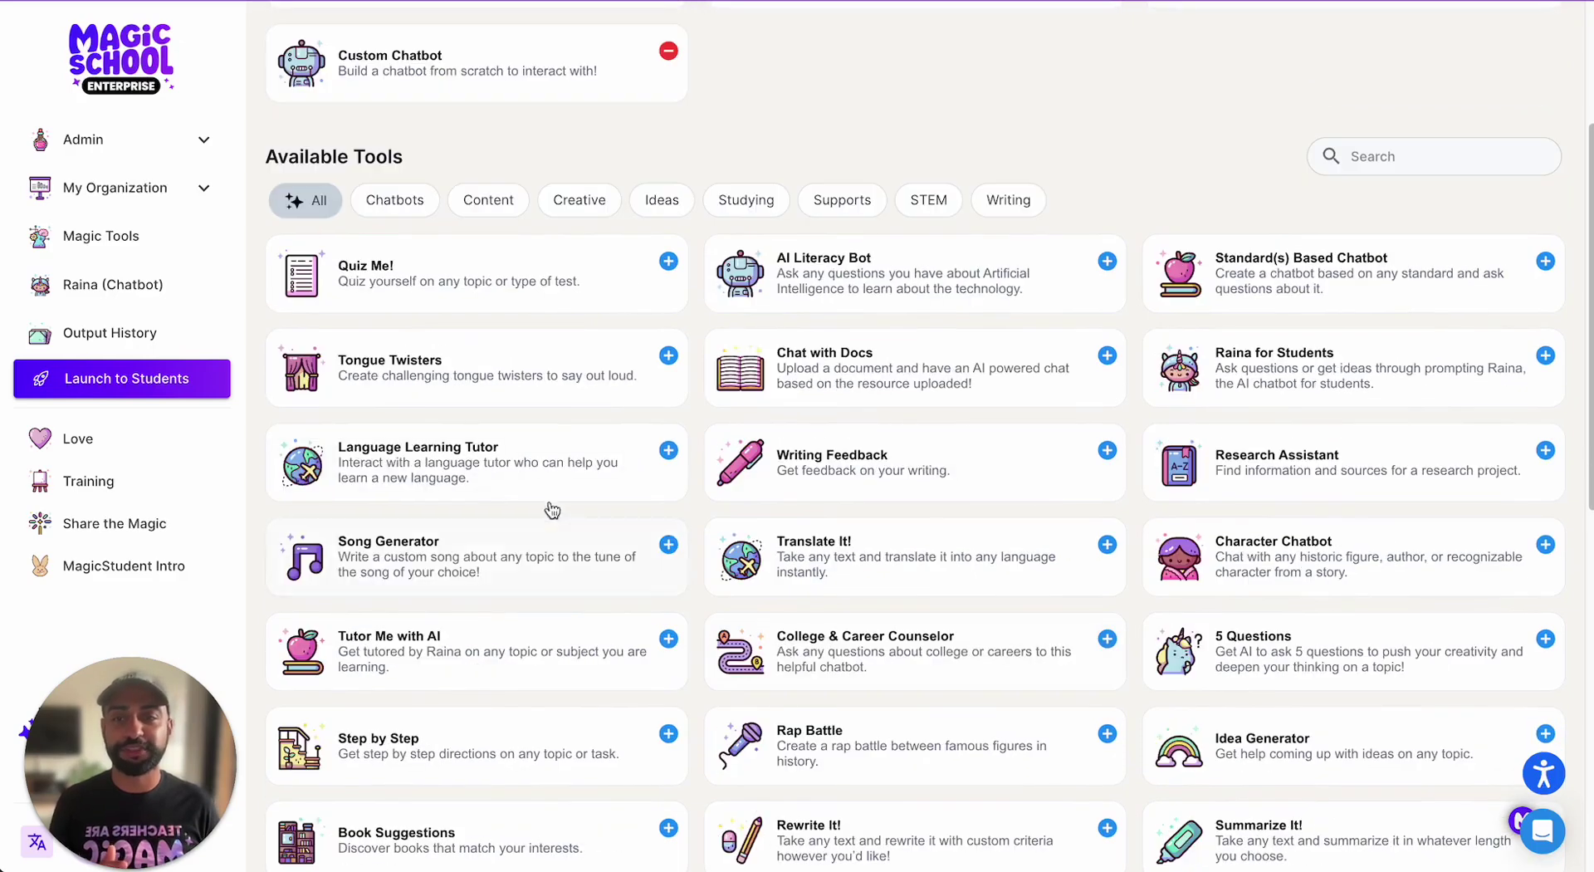
click(548, 552)
scroll(576, 402, up, 3)
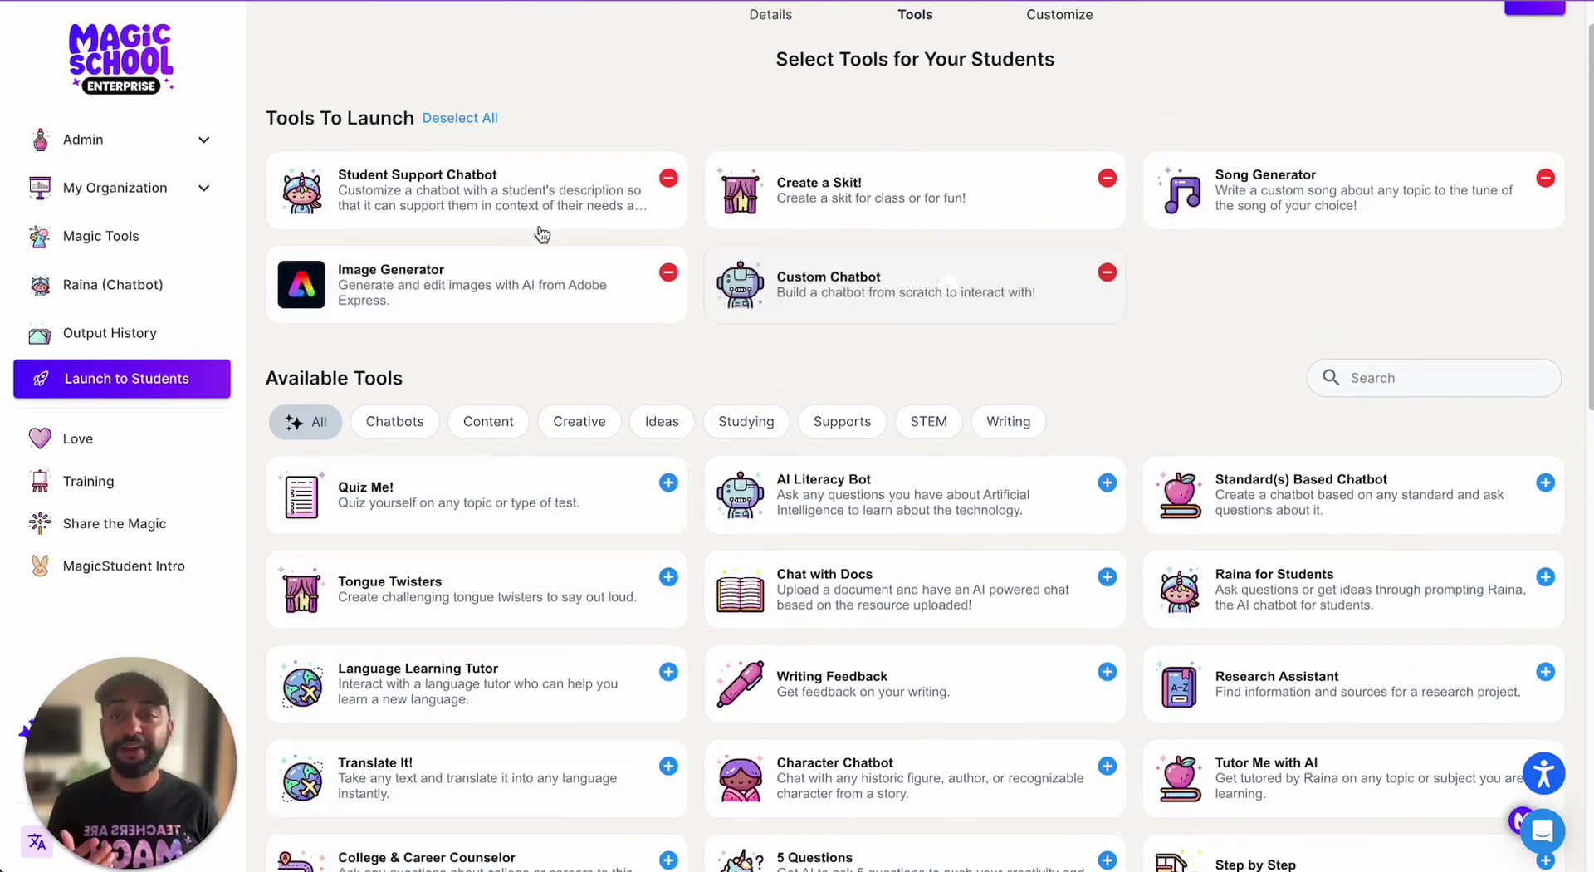
scroll(592, 299, up, 1)
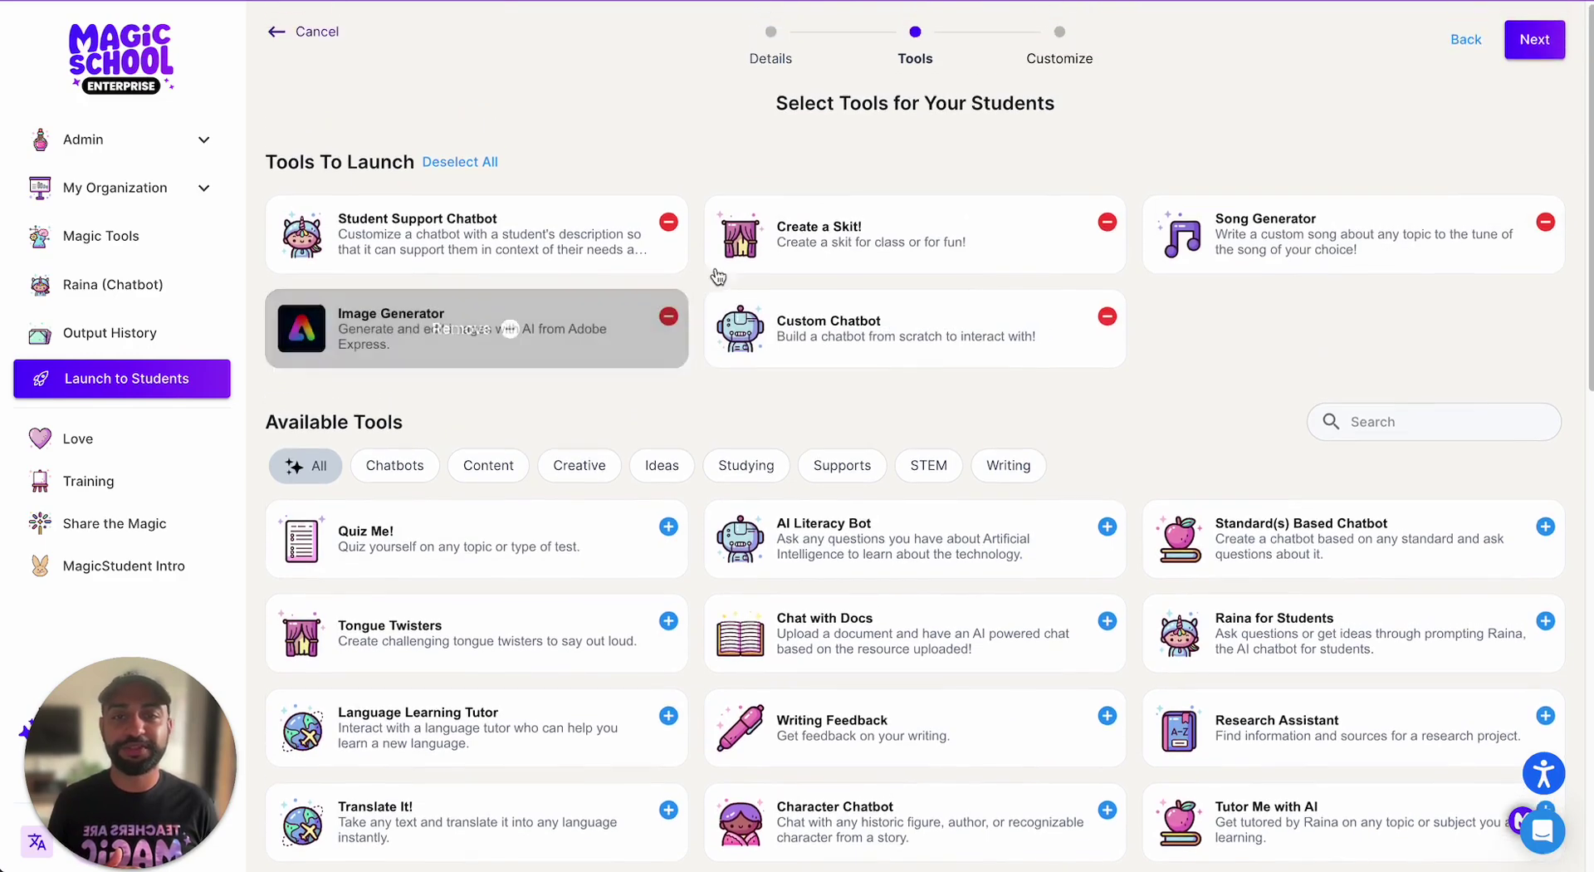
click(1552, 58)
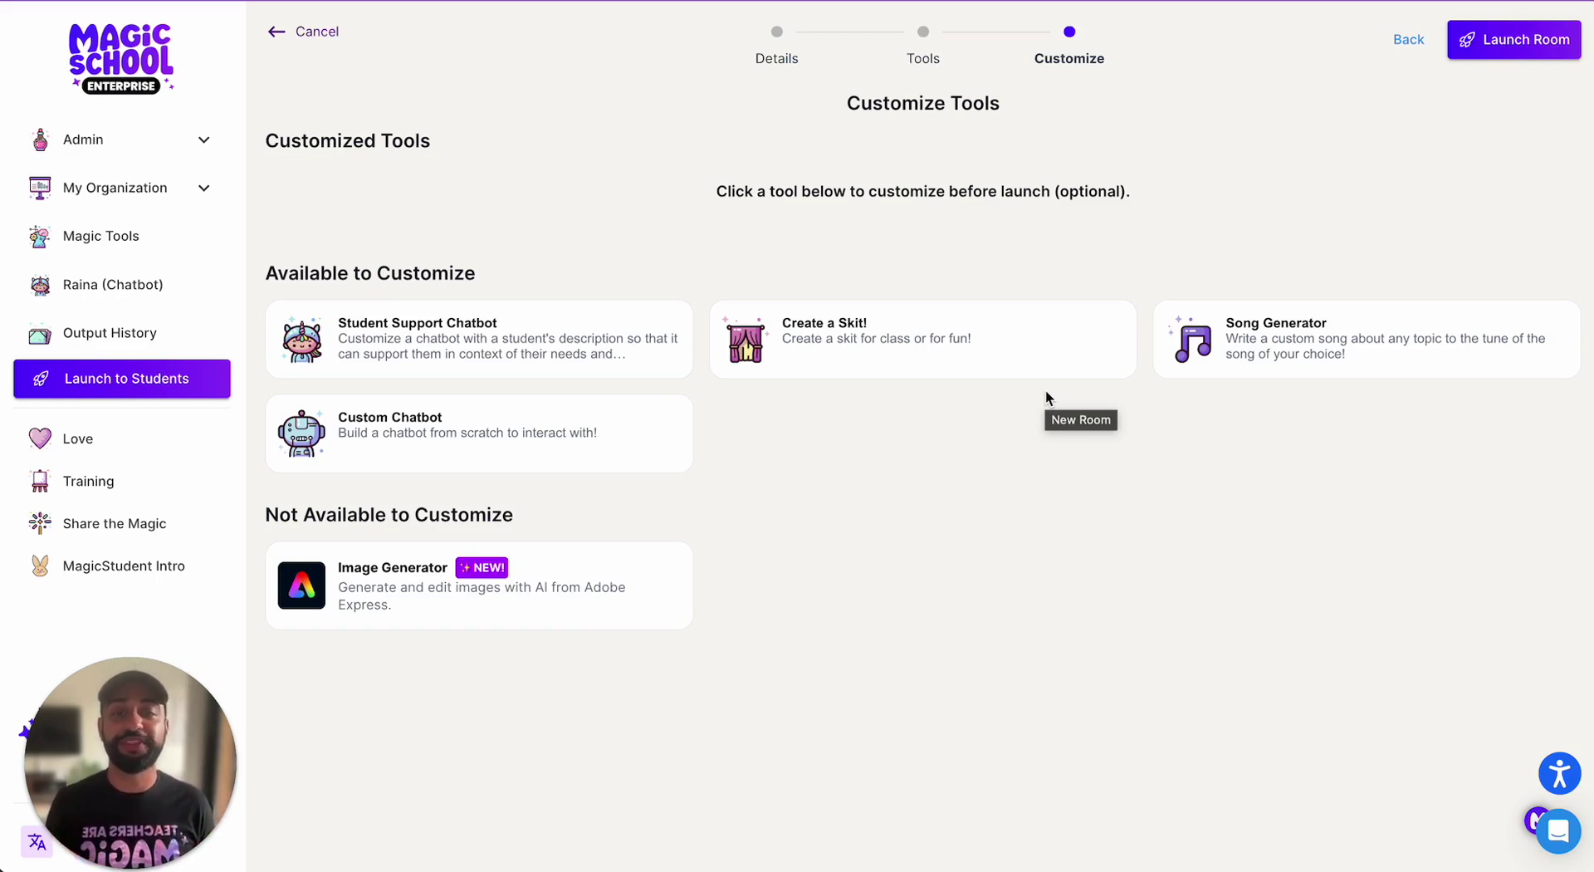
mouse_move(490, 353)
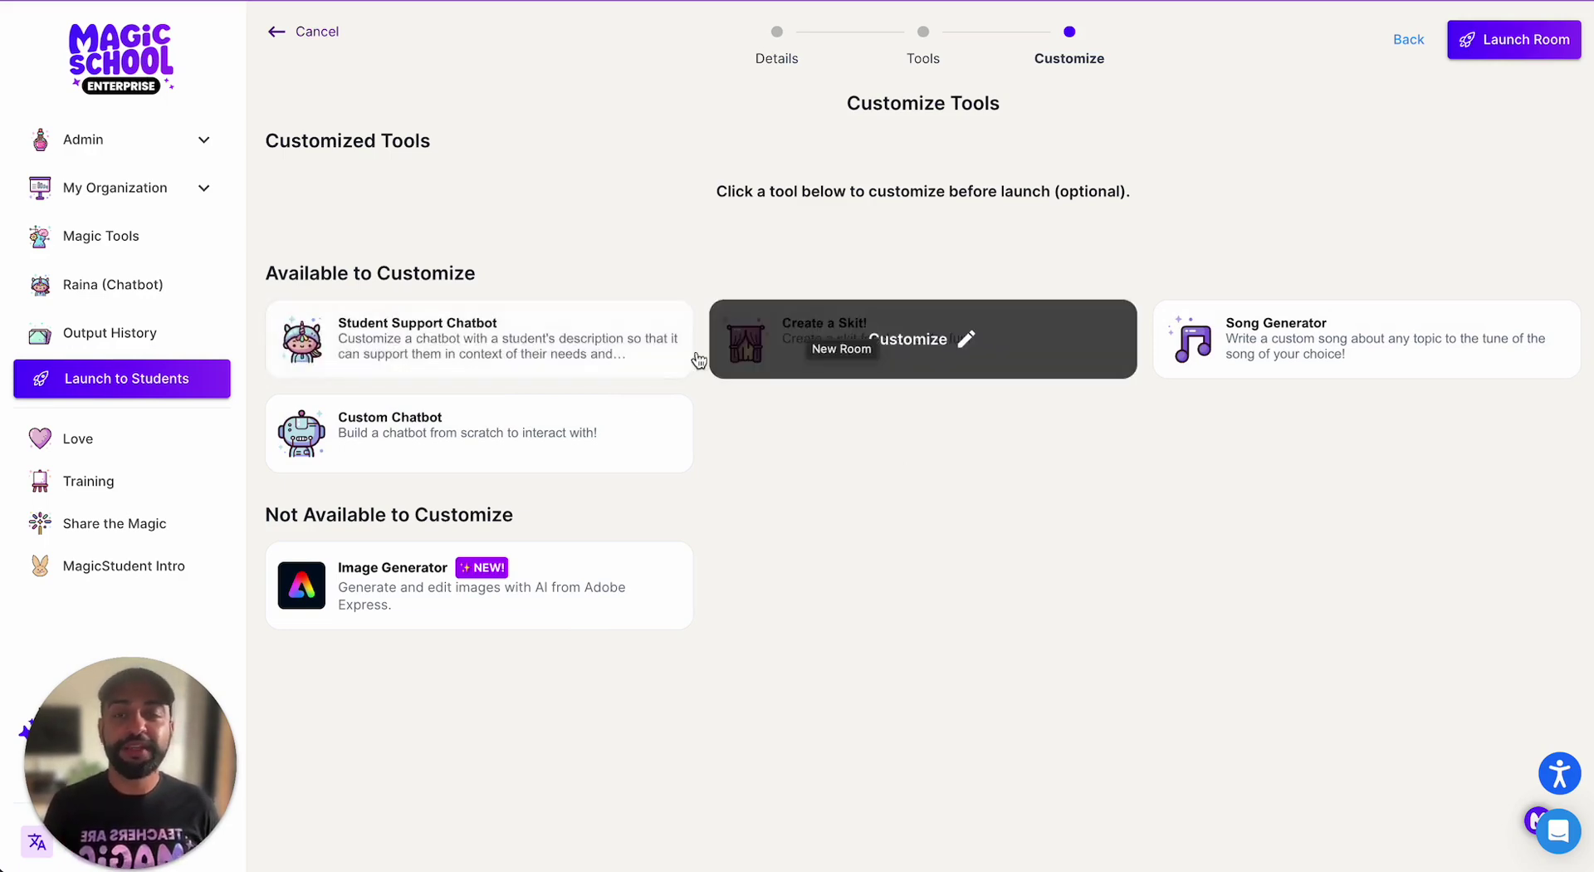
Step: Rename the Custom Chatbot 'Moon Landing Chatbot', described as 'Ask this chatbot anything about the Moon Landing.'
click(583, 425)
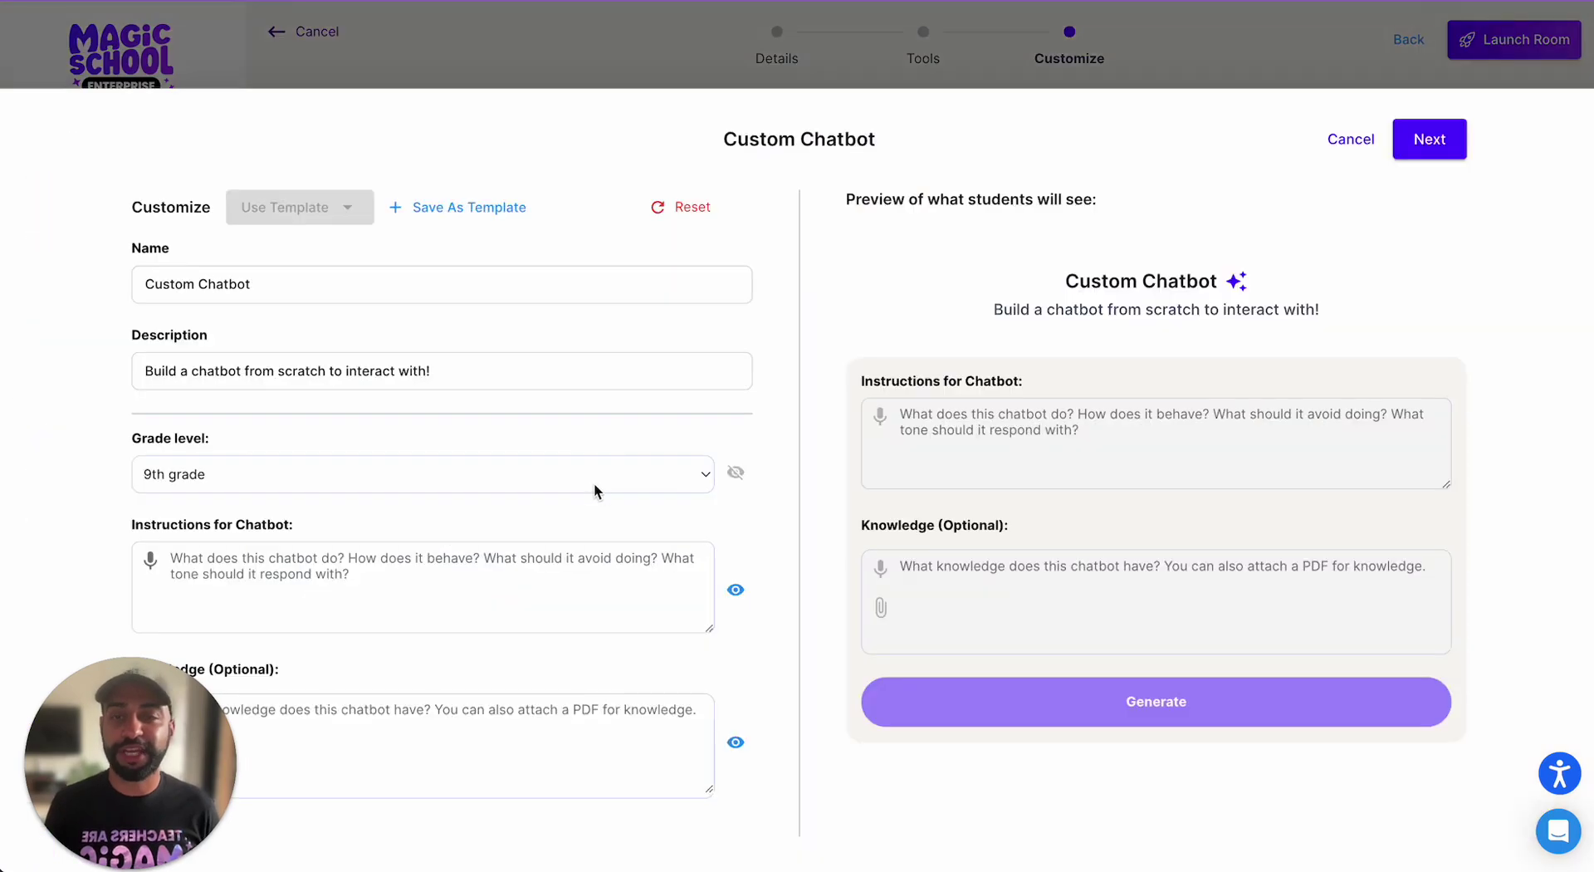
triple_click(555, 293)
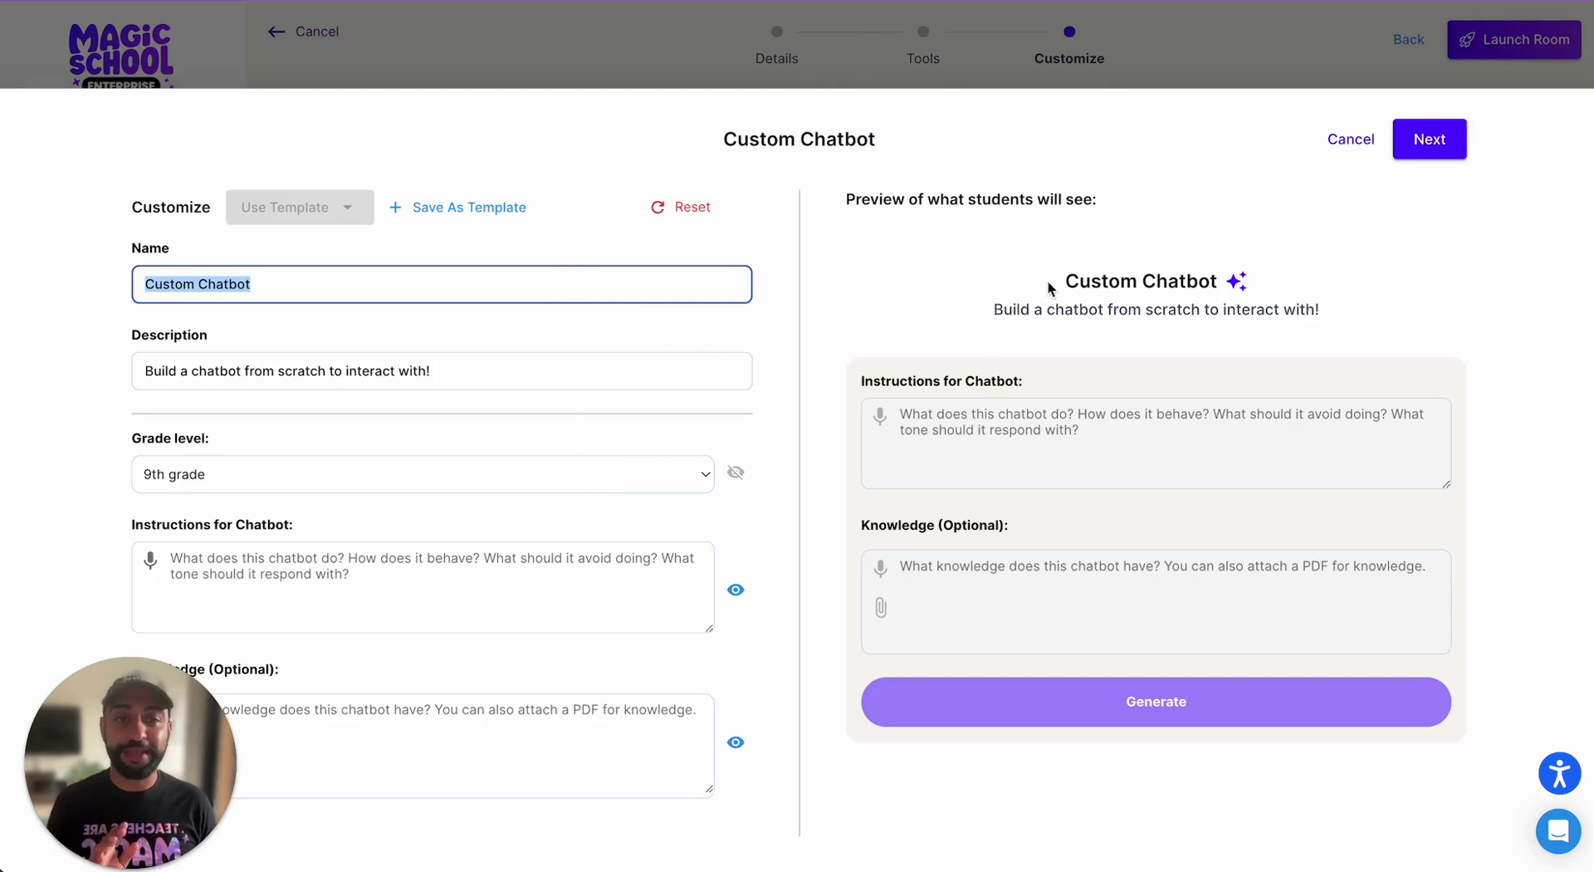
triple_click(282, 362)
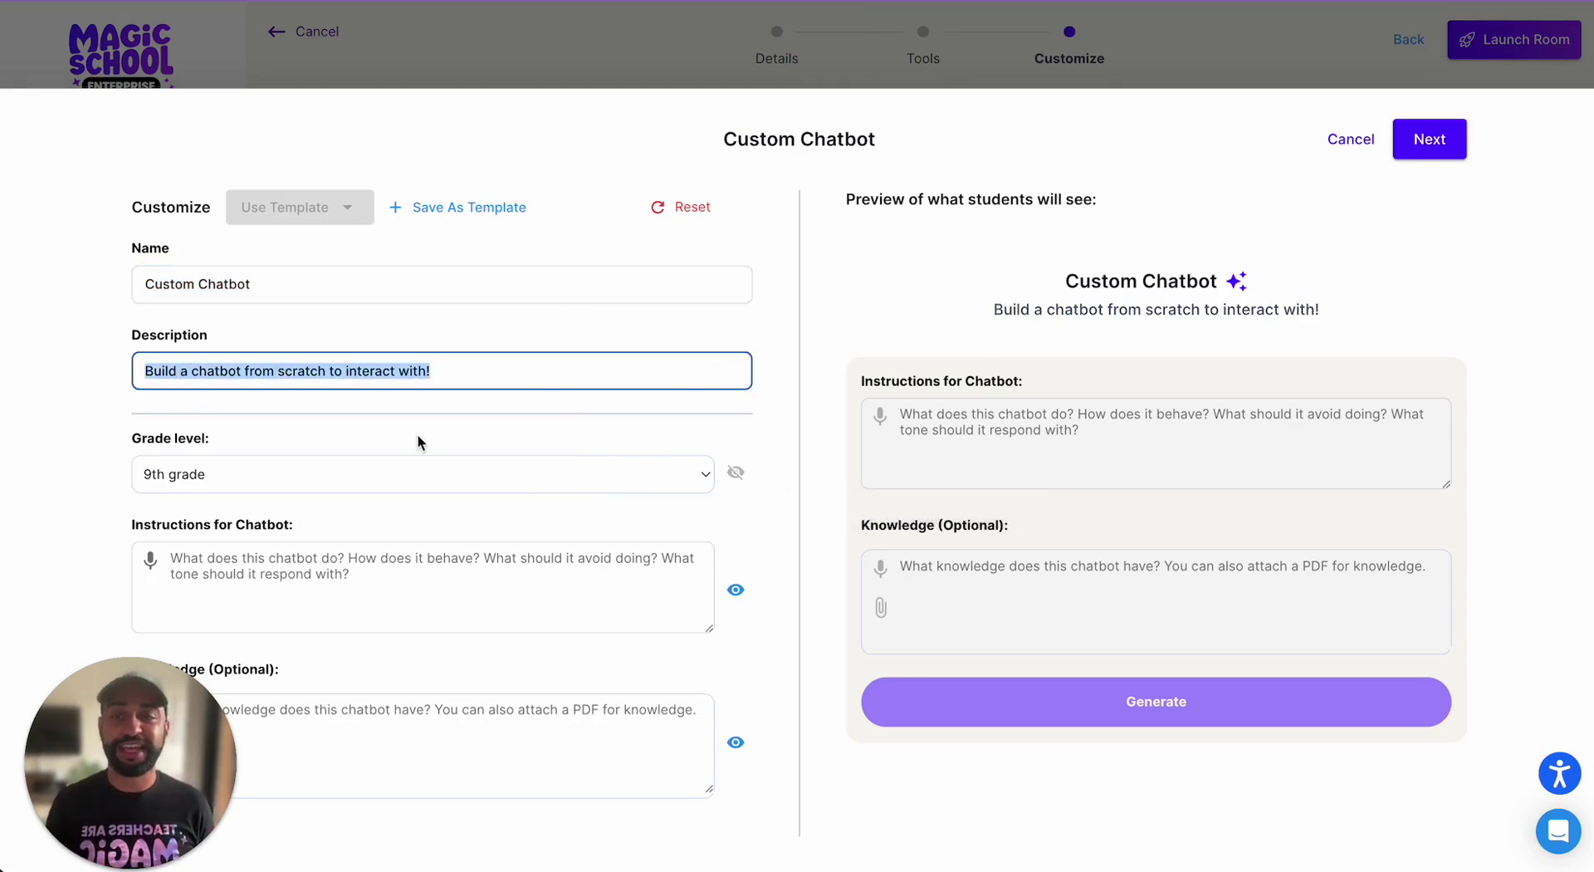
triple_click(398, 293)
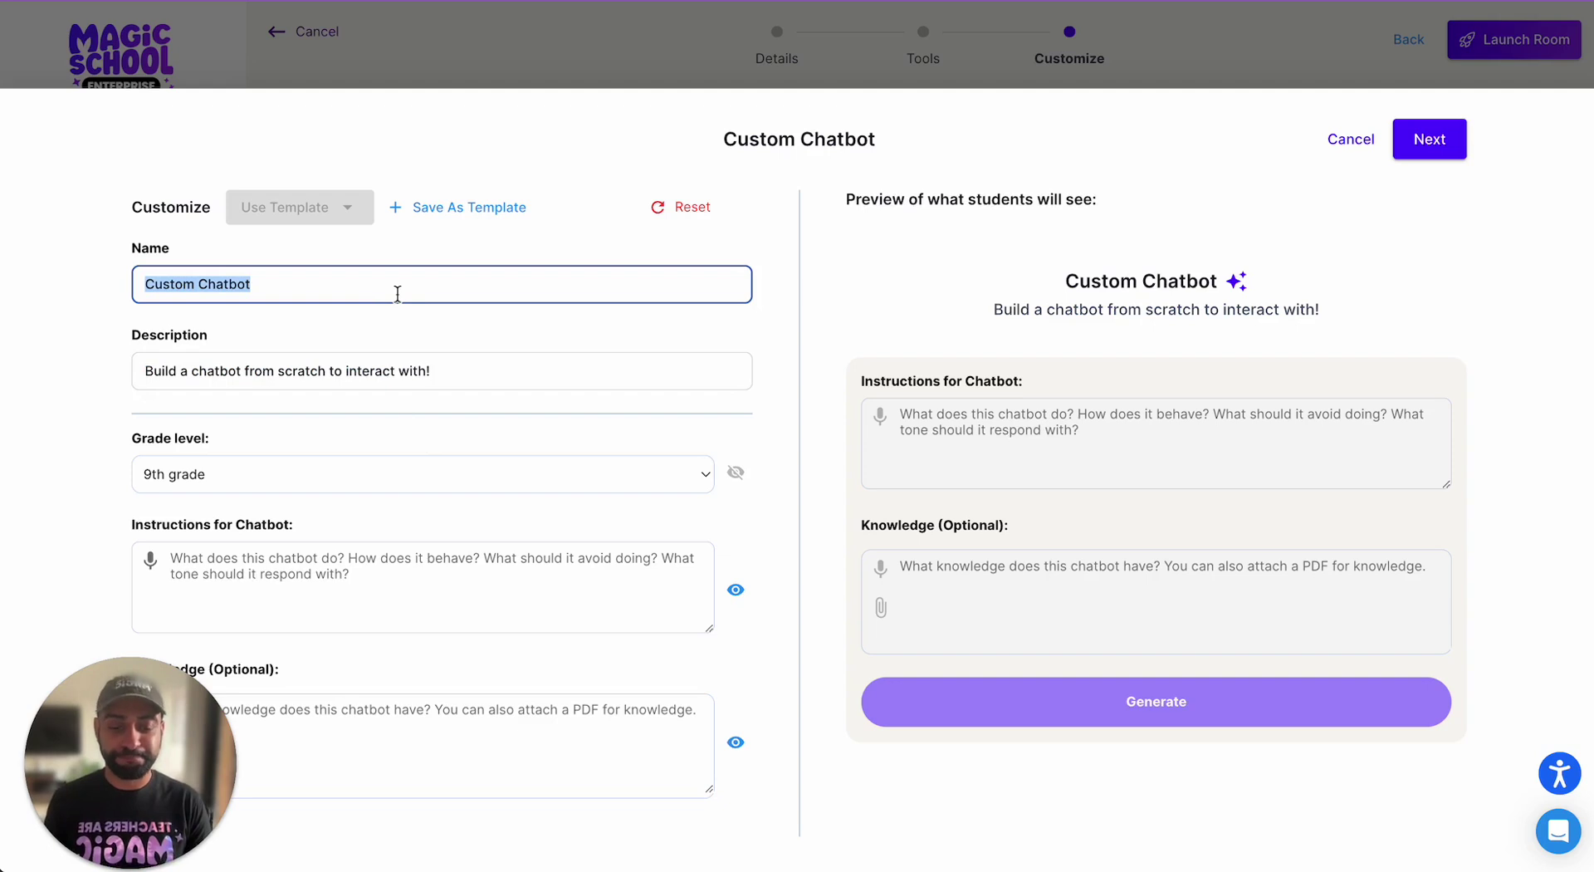
text(The)
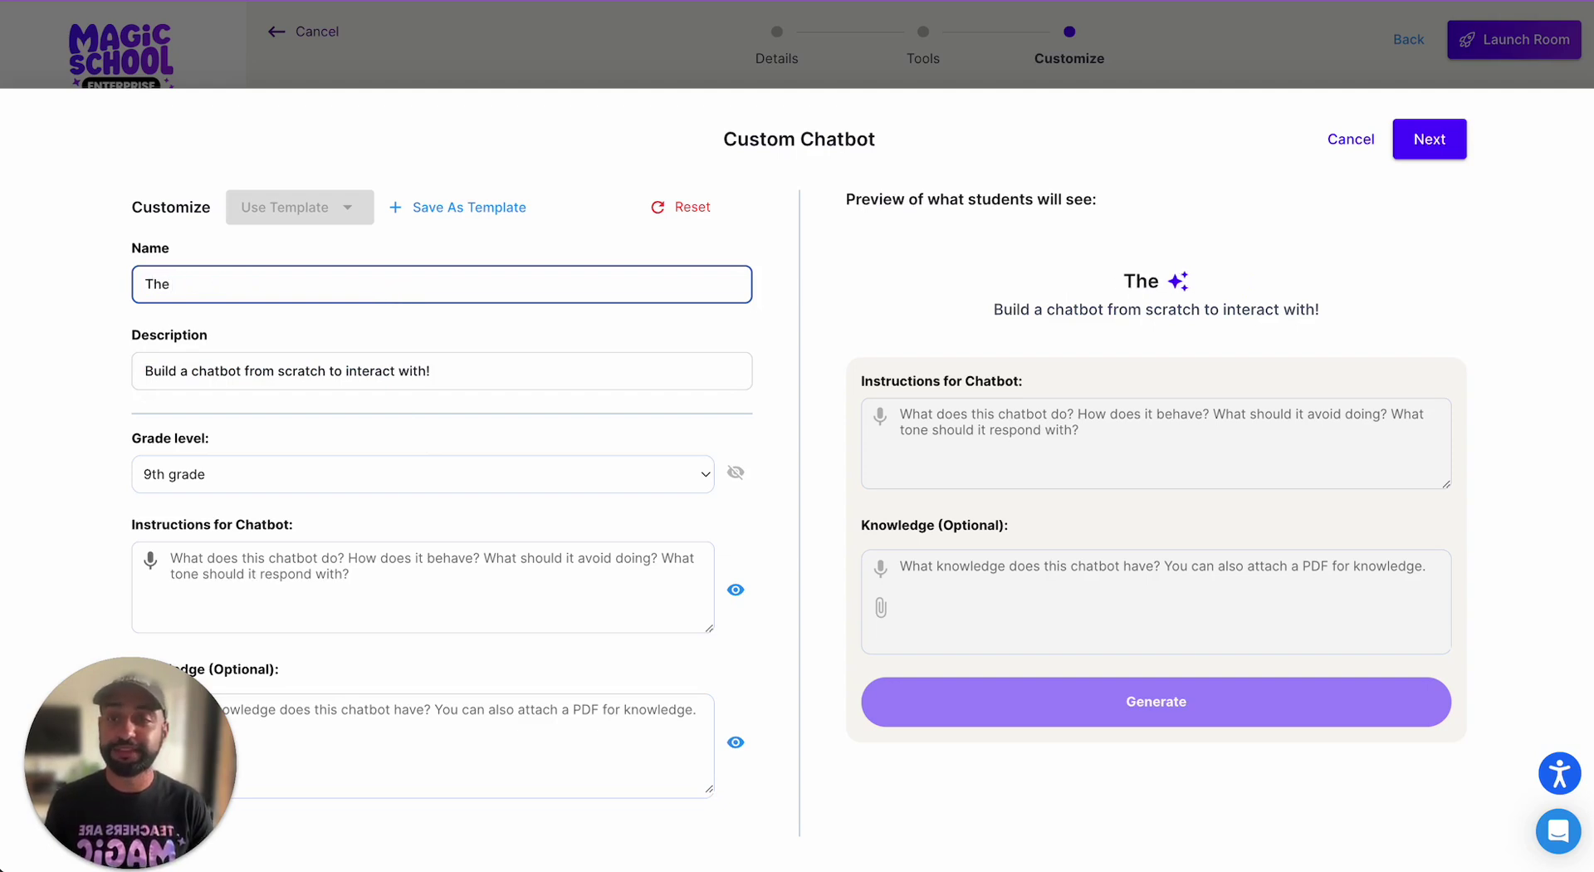
key(BackSpace)
key(BackSpace)
key(BackSpace)
key(BackSpace)
text(Moon Landing Ch)
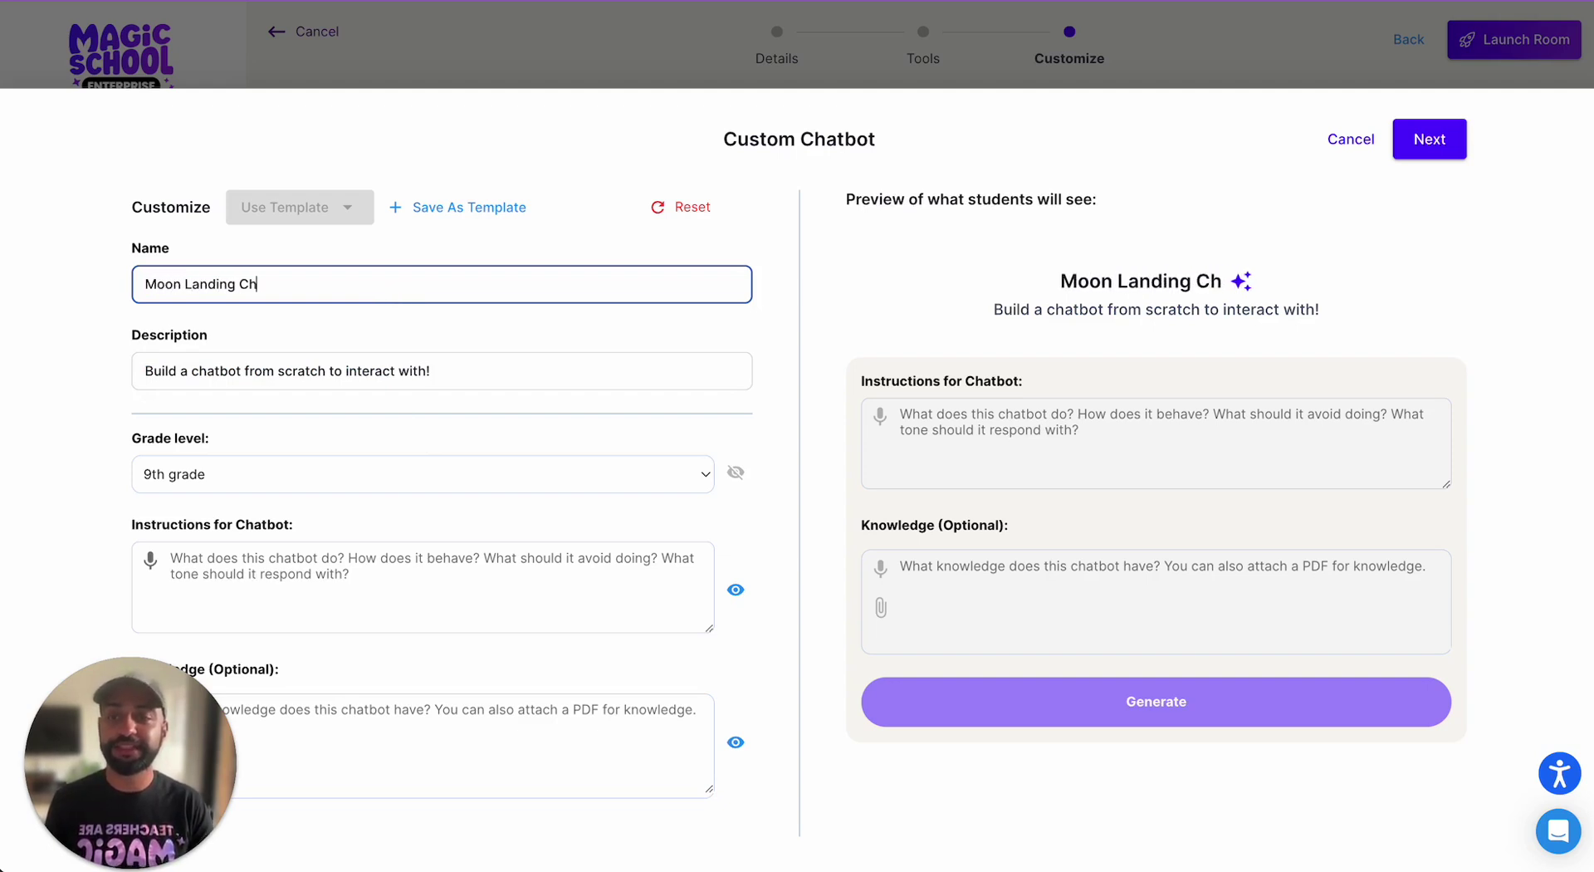
text(atbot)
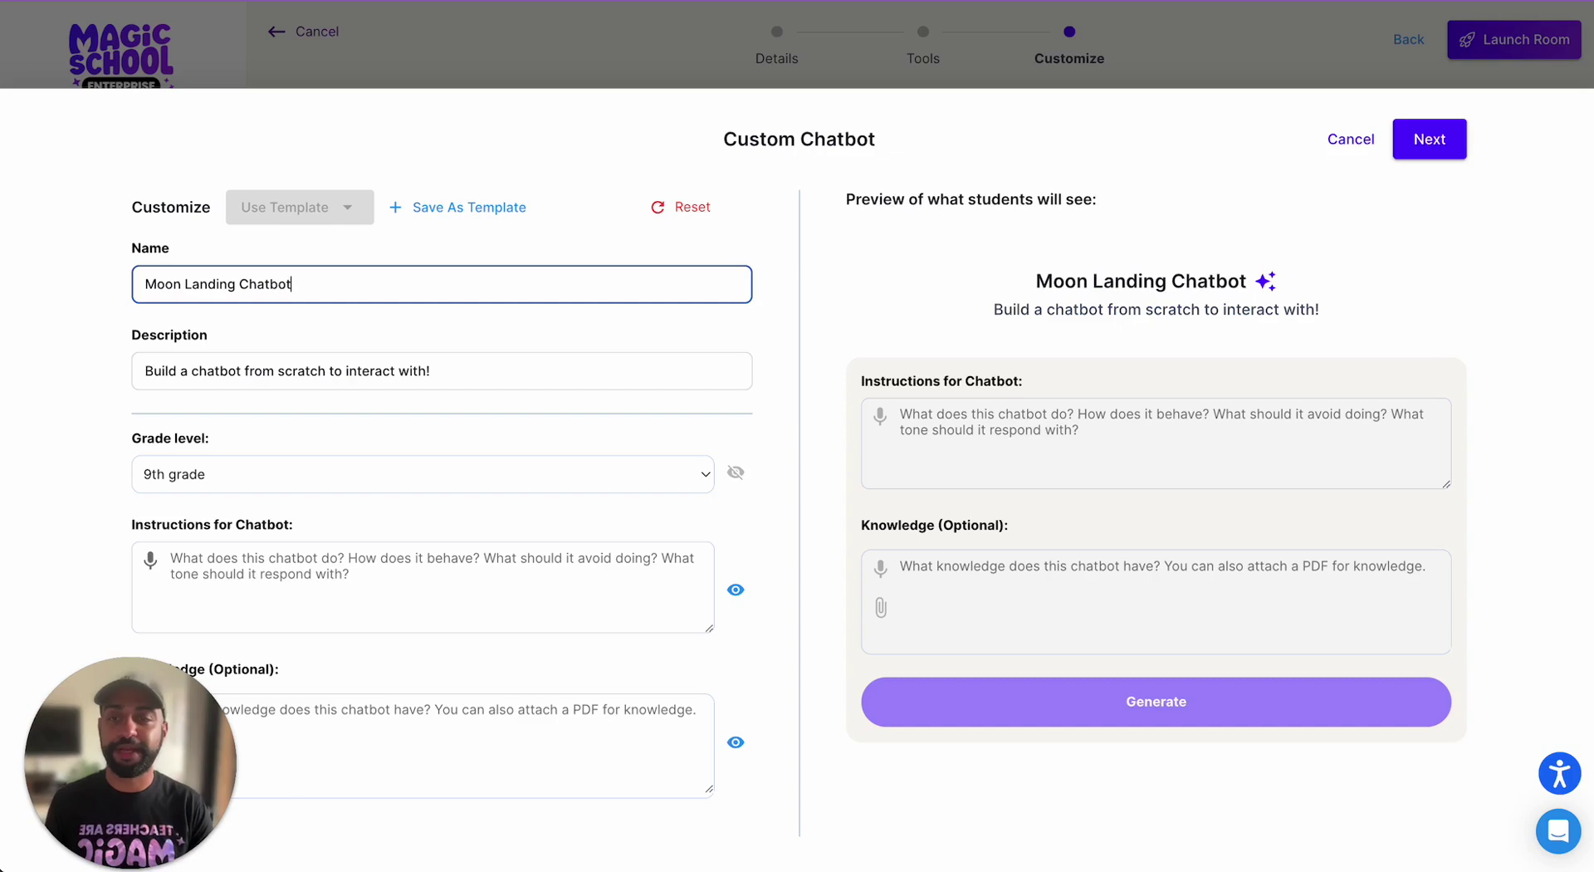
triple_click(402, 371)
text(Ask this)
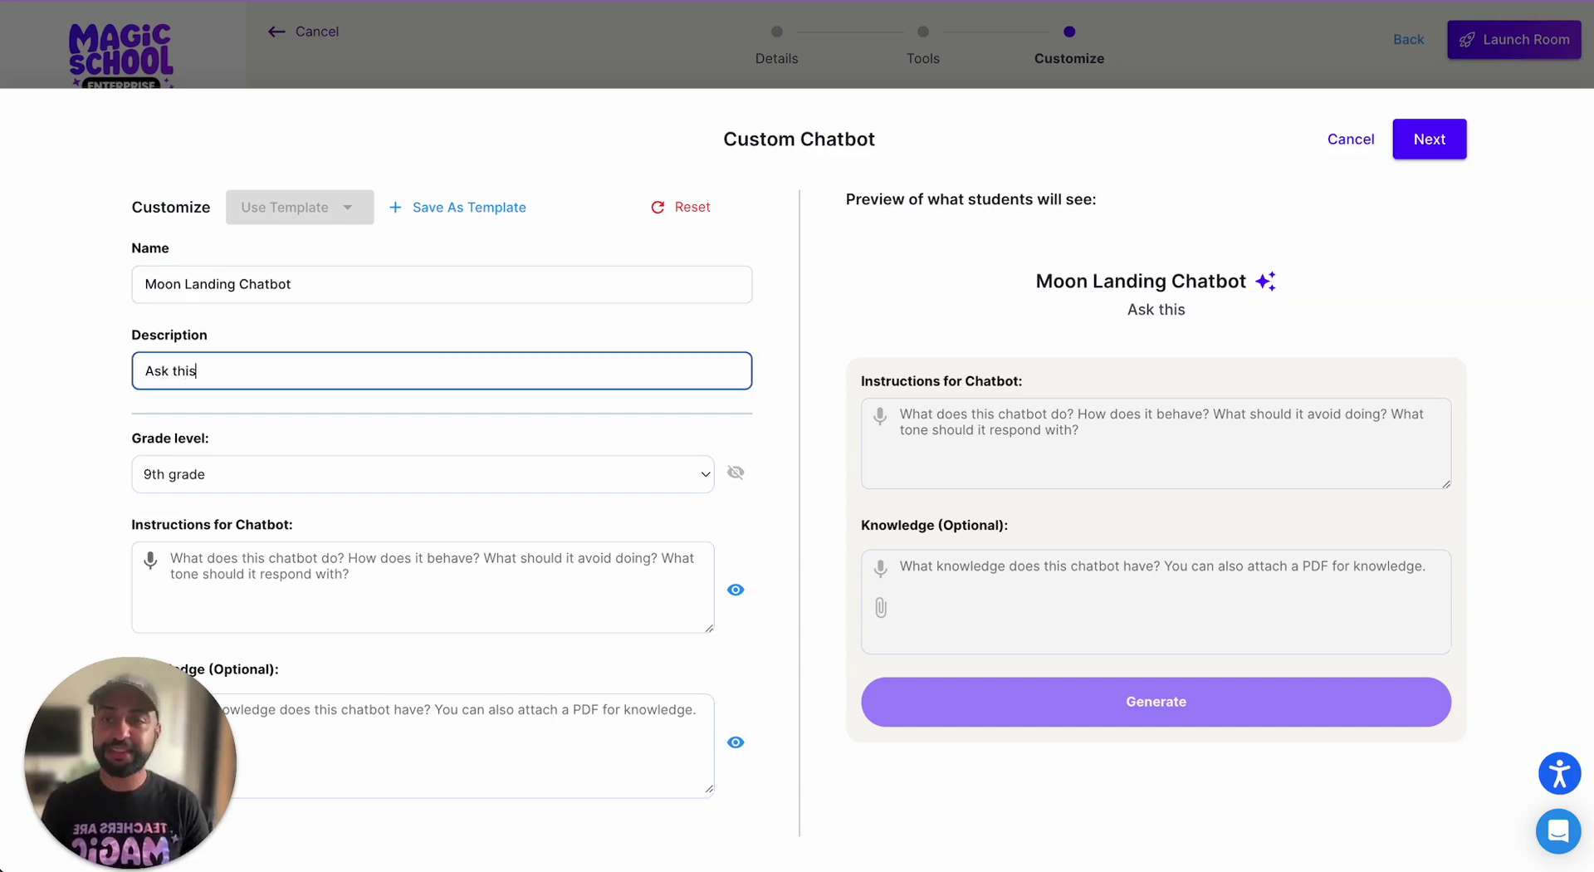
text( chatbot anything)
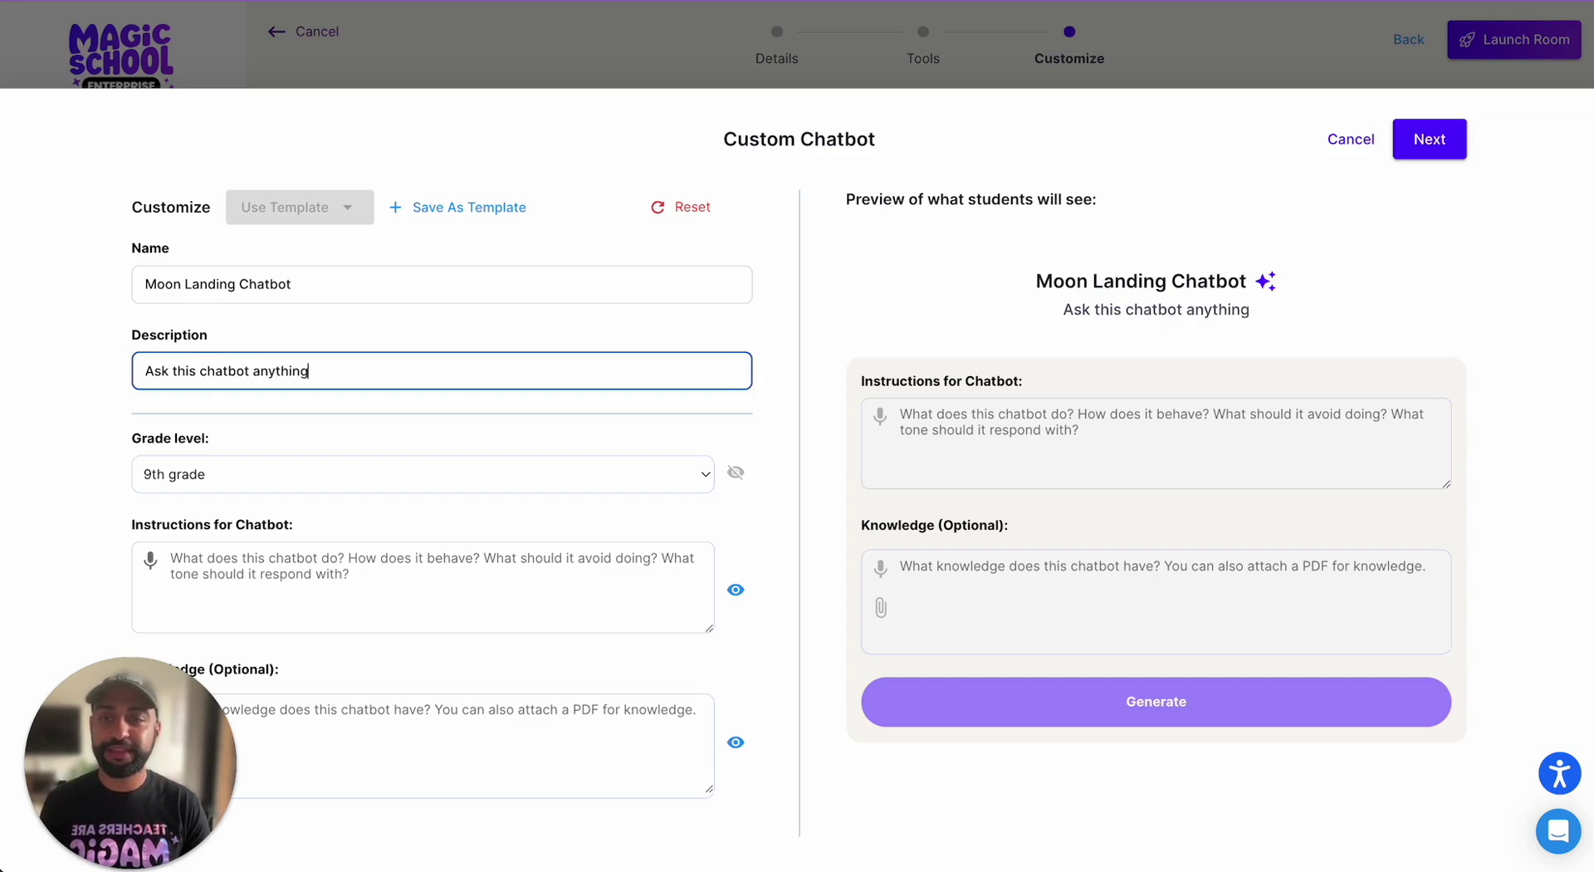
text( about the Moon L)
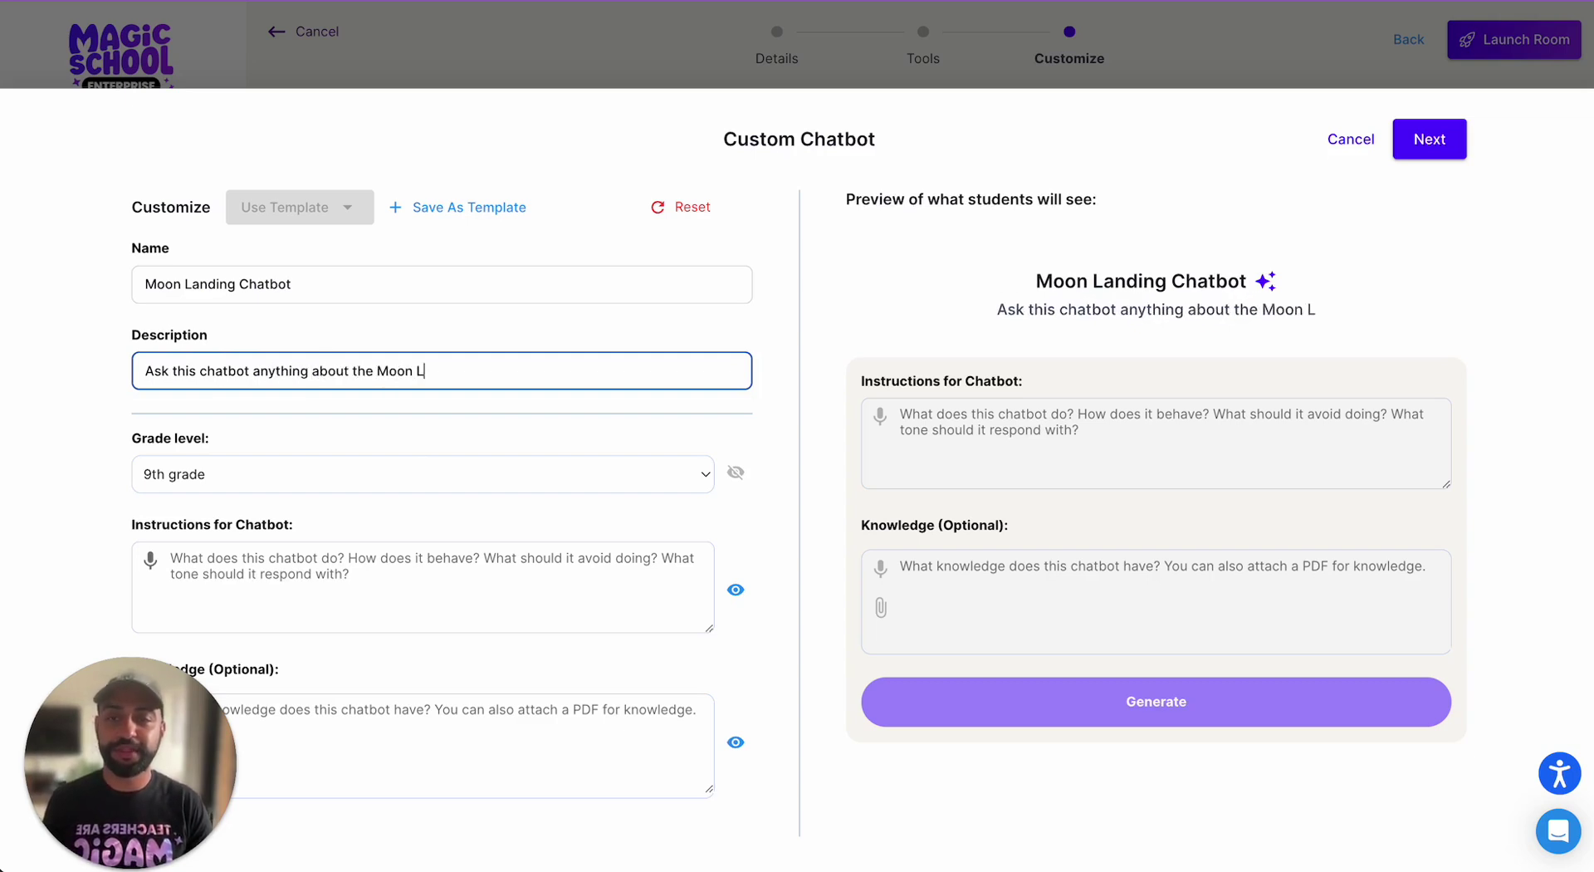
text(anding.)
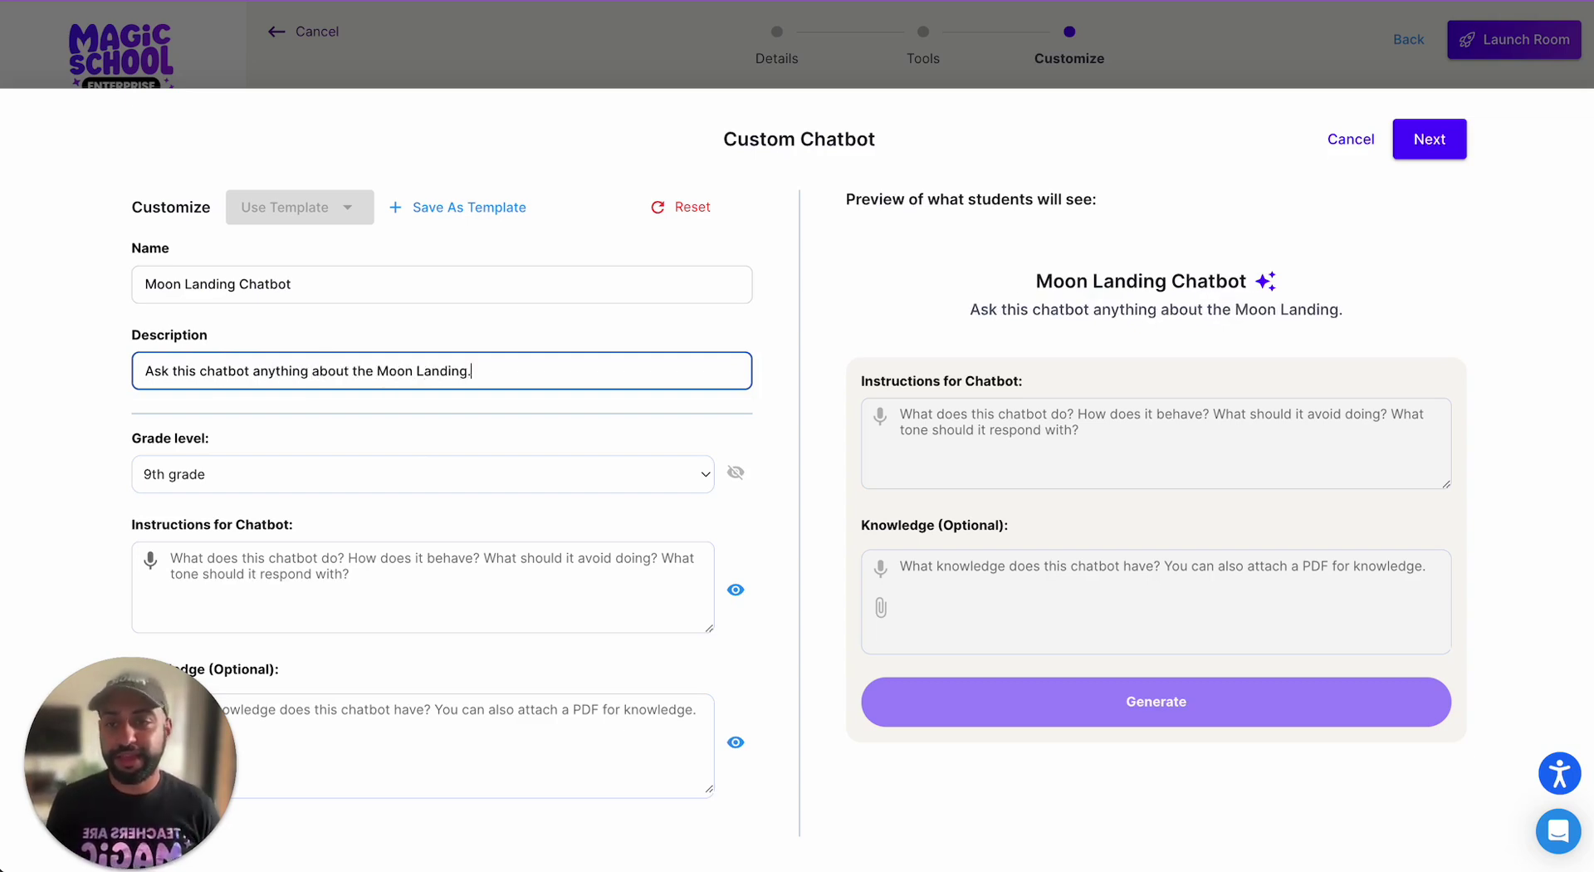
Step: Instruct the chatbot to only answer moon landing questions and push students to consider its impact
click(399, 551)
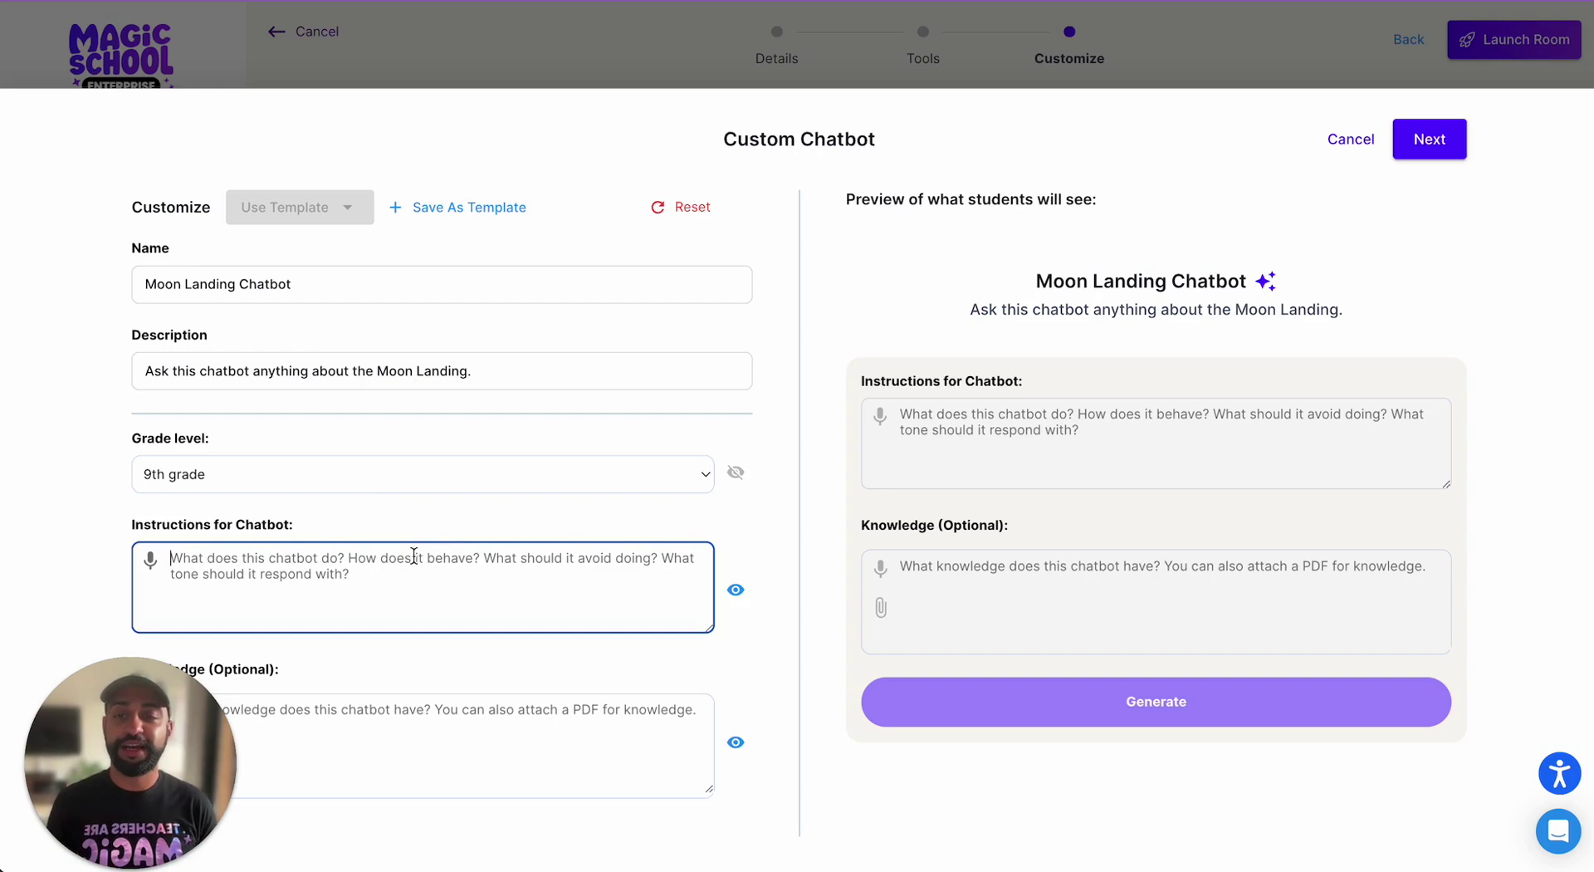
text(On)
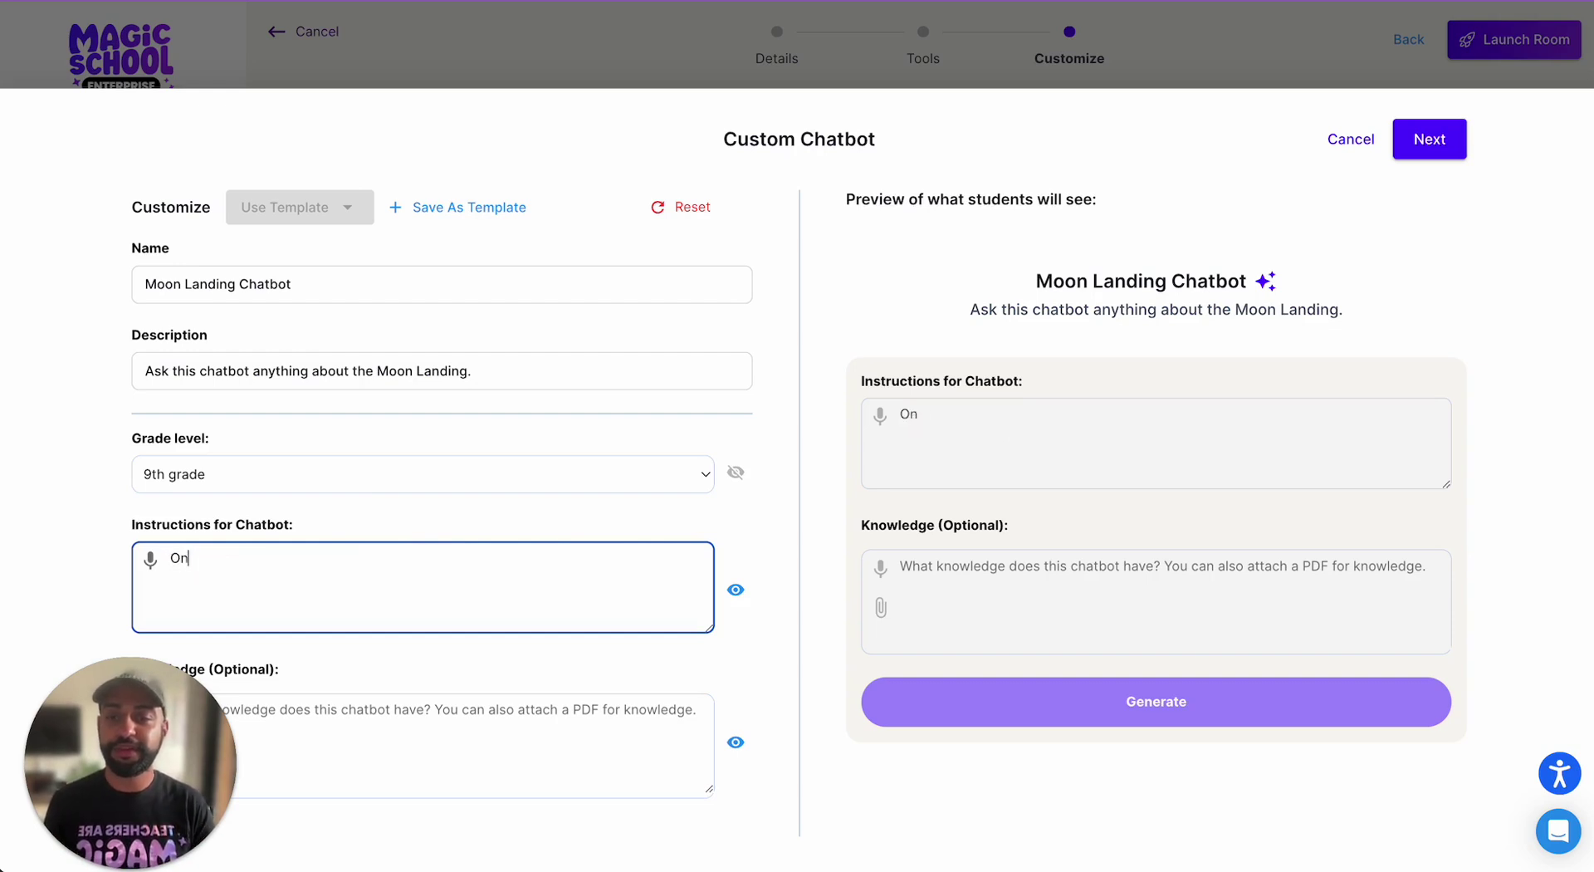
text(ly answer question about)
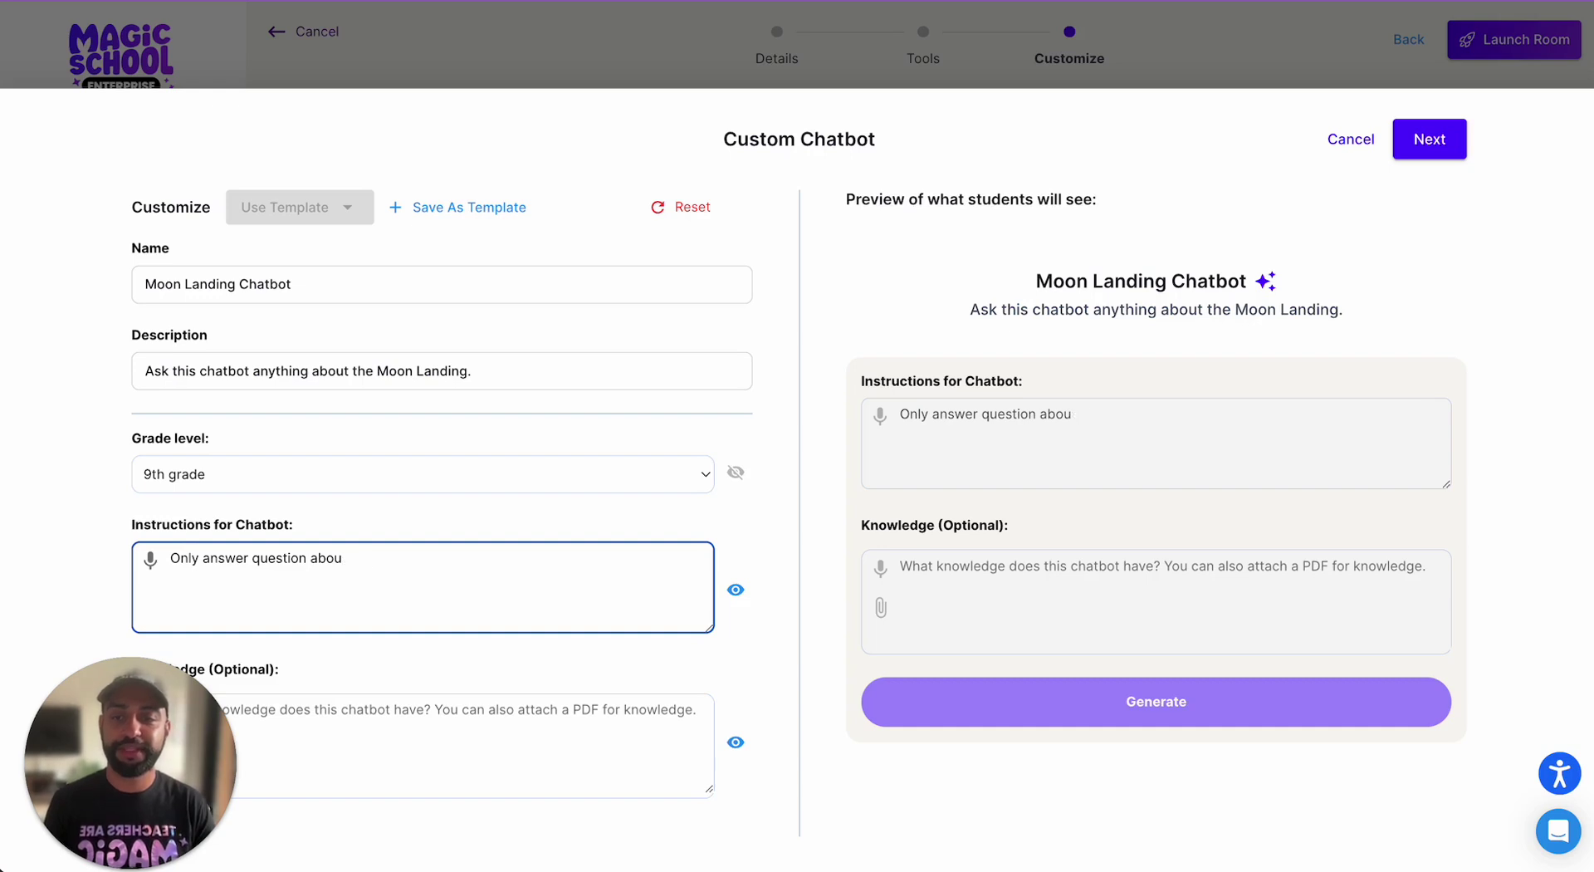
key(BackSpace)
key(BackSpace)
key(BackSpace)
text(s about the m)
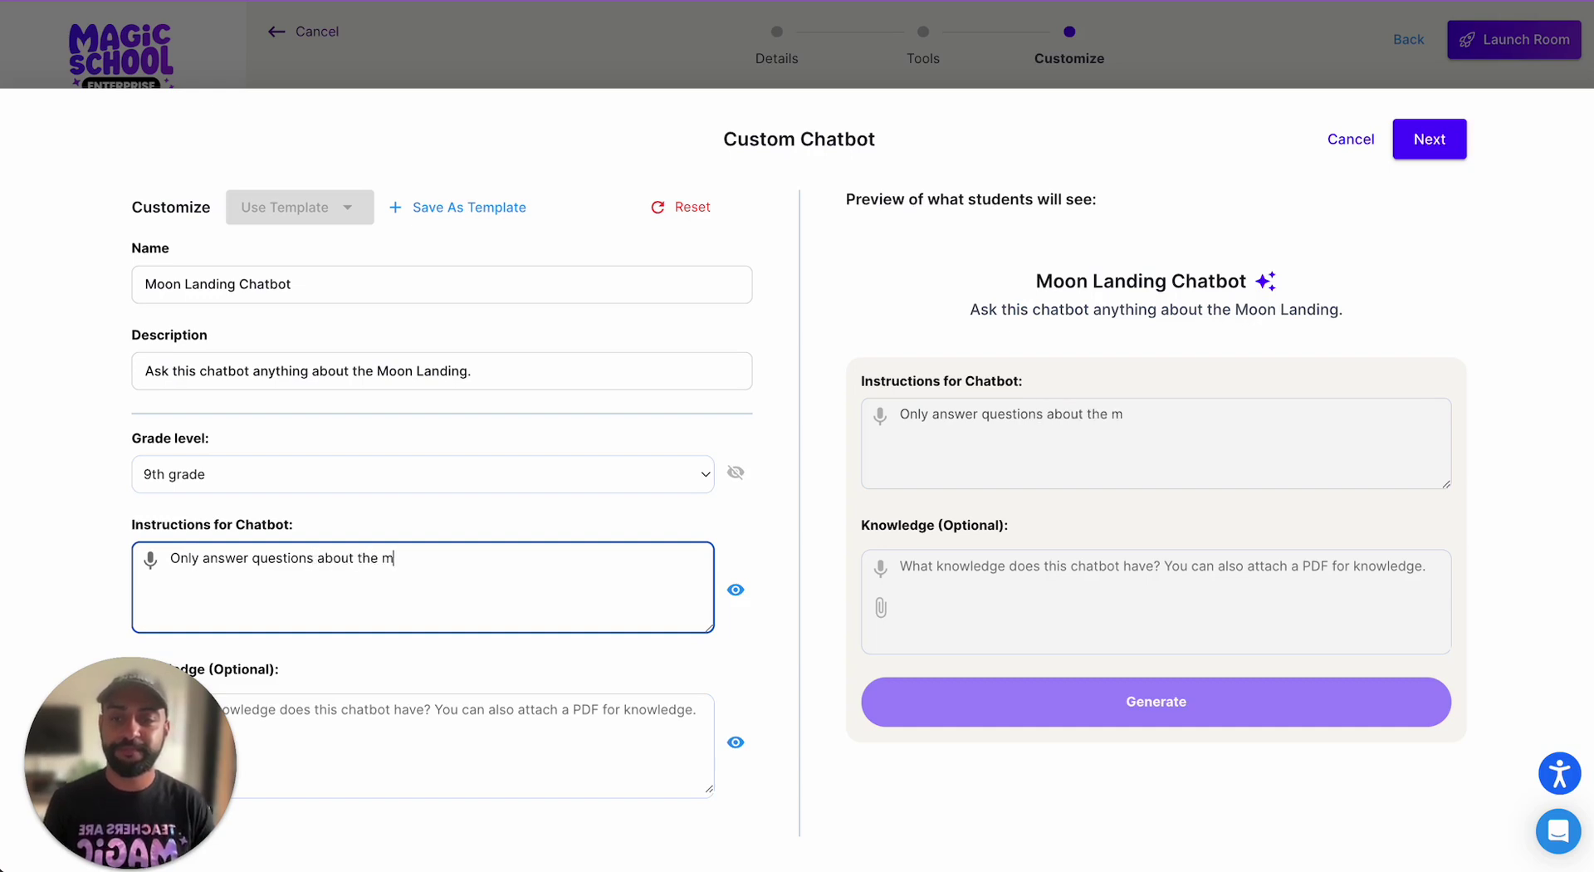
text(oon landing and push students to think ho)
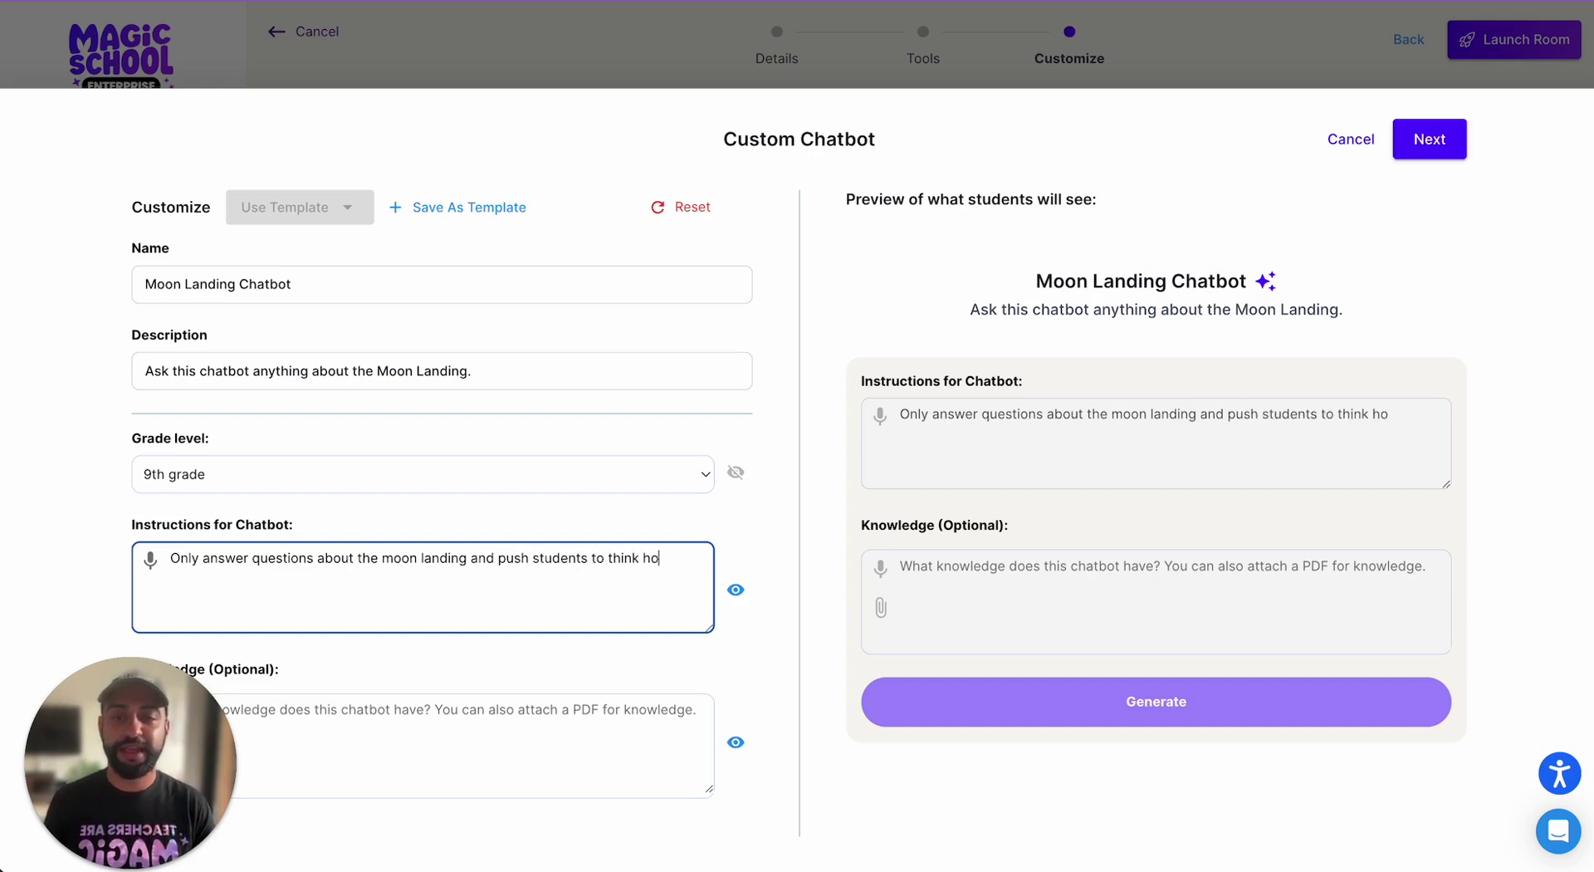
text(w this was impac)
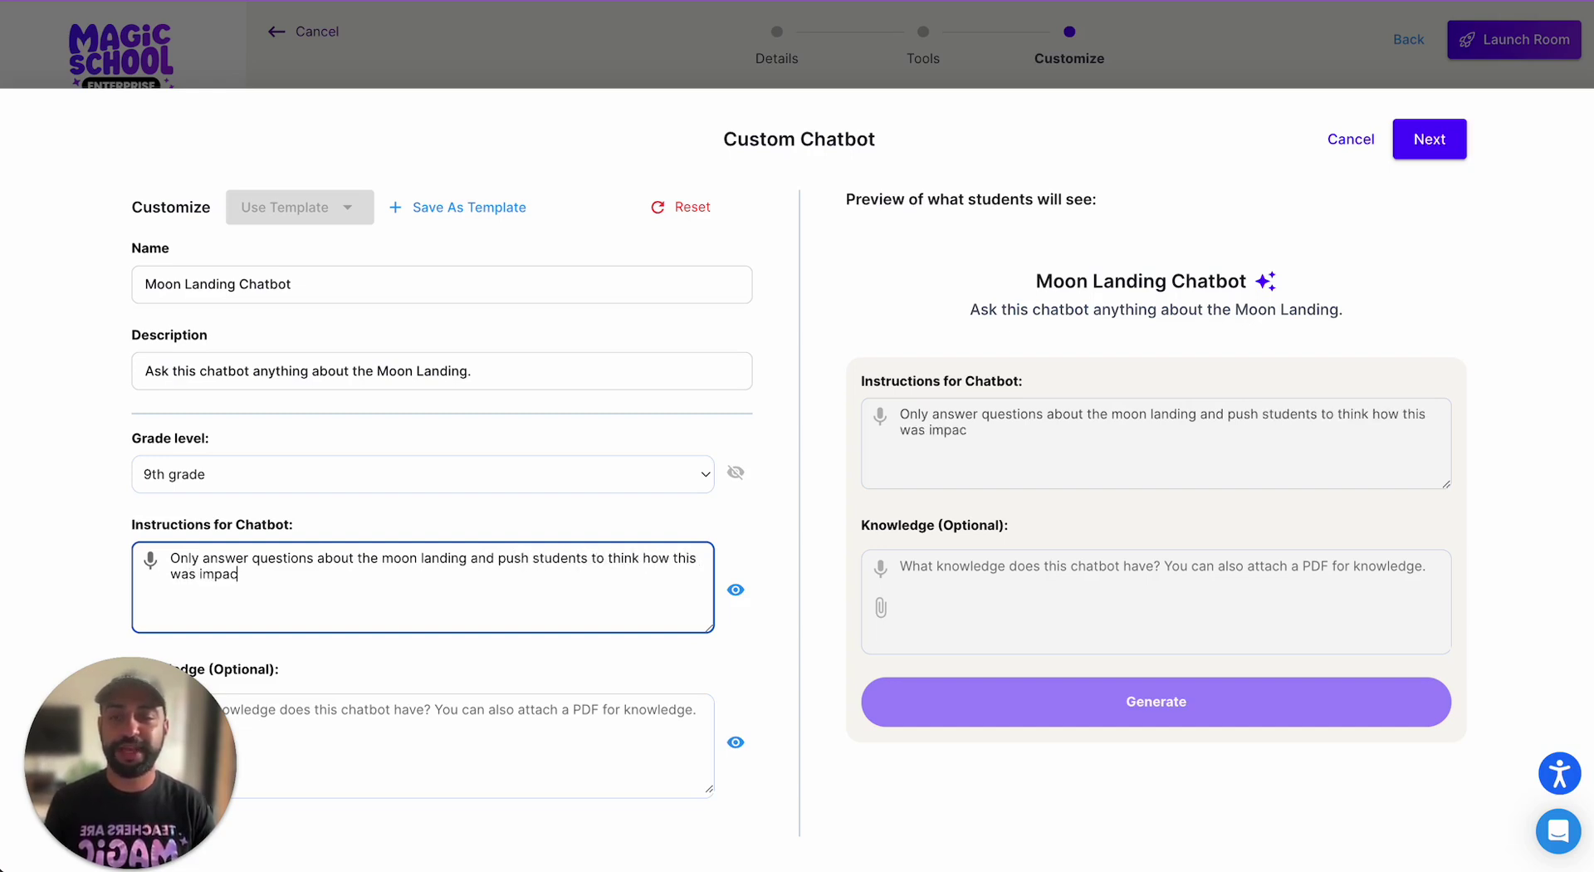
text(tful for the )
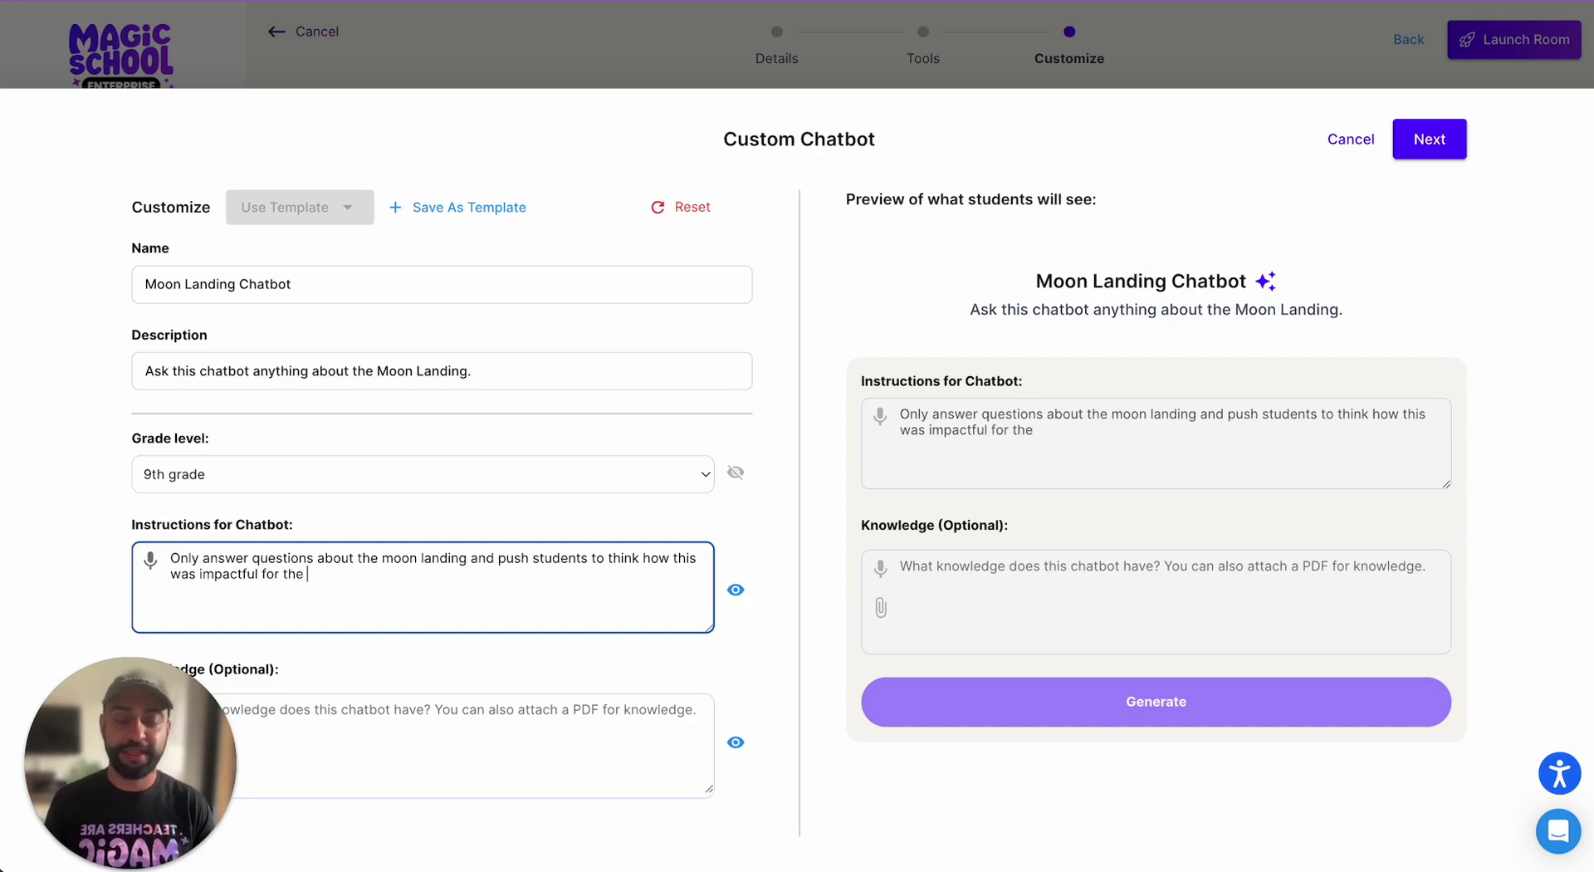
text(United States)
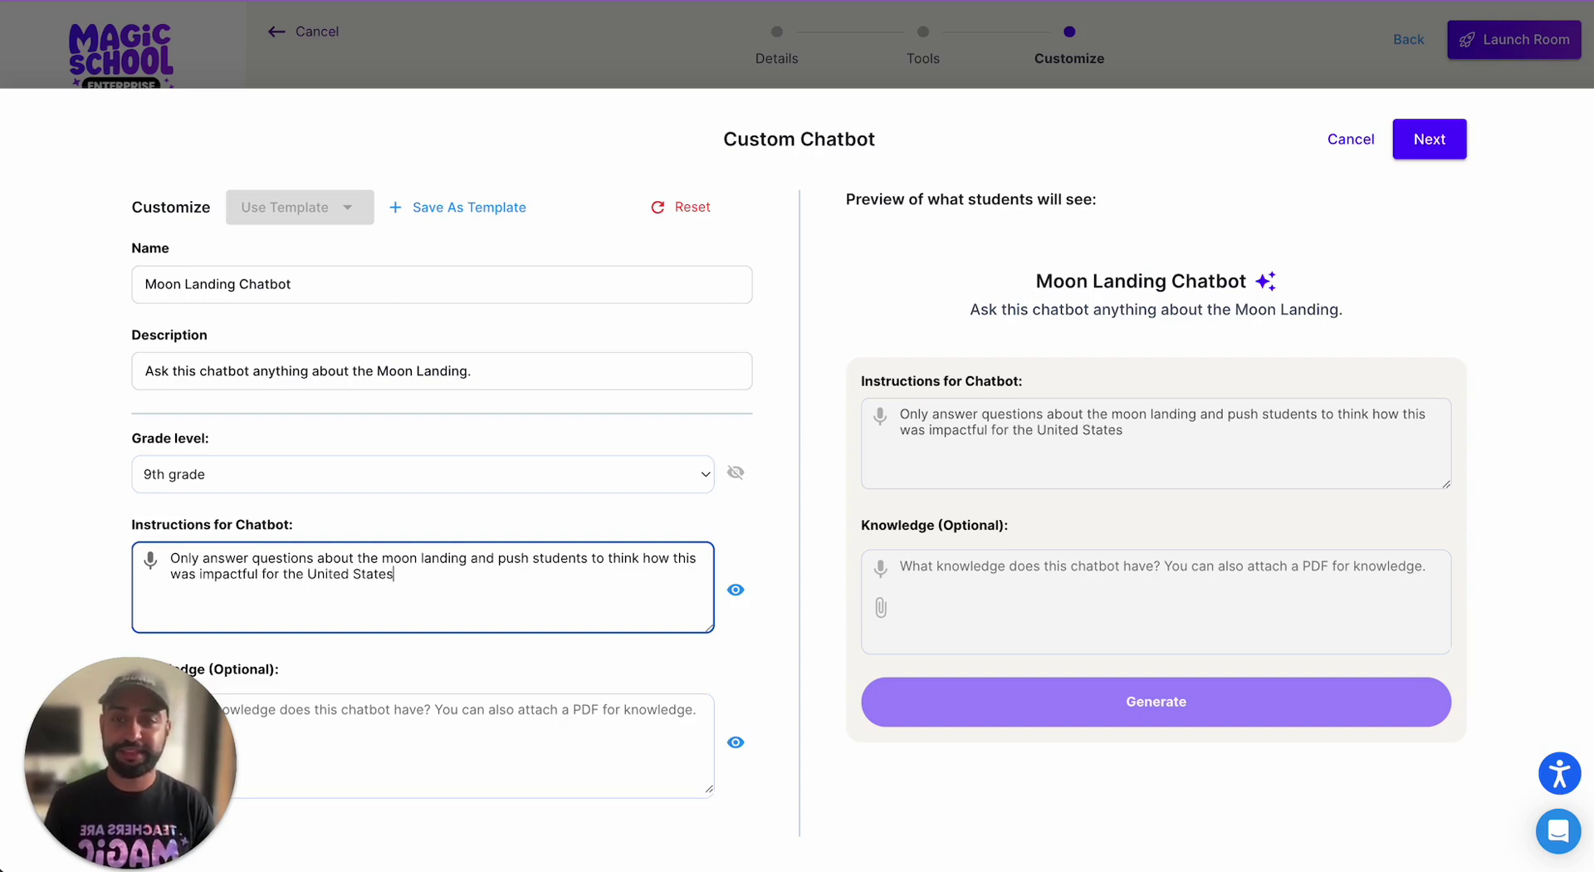
text( during the h)
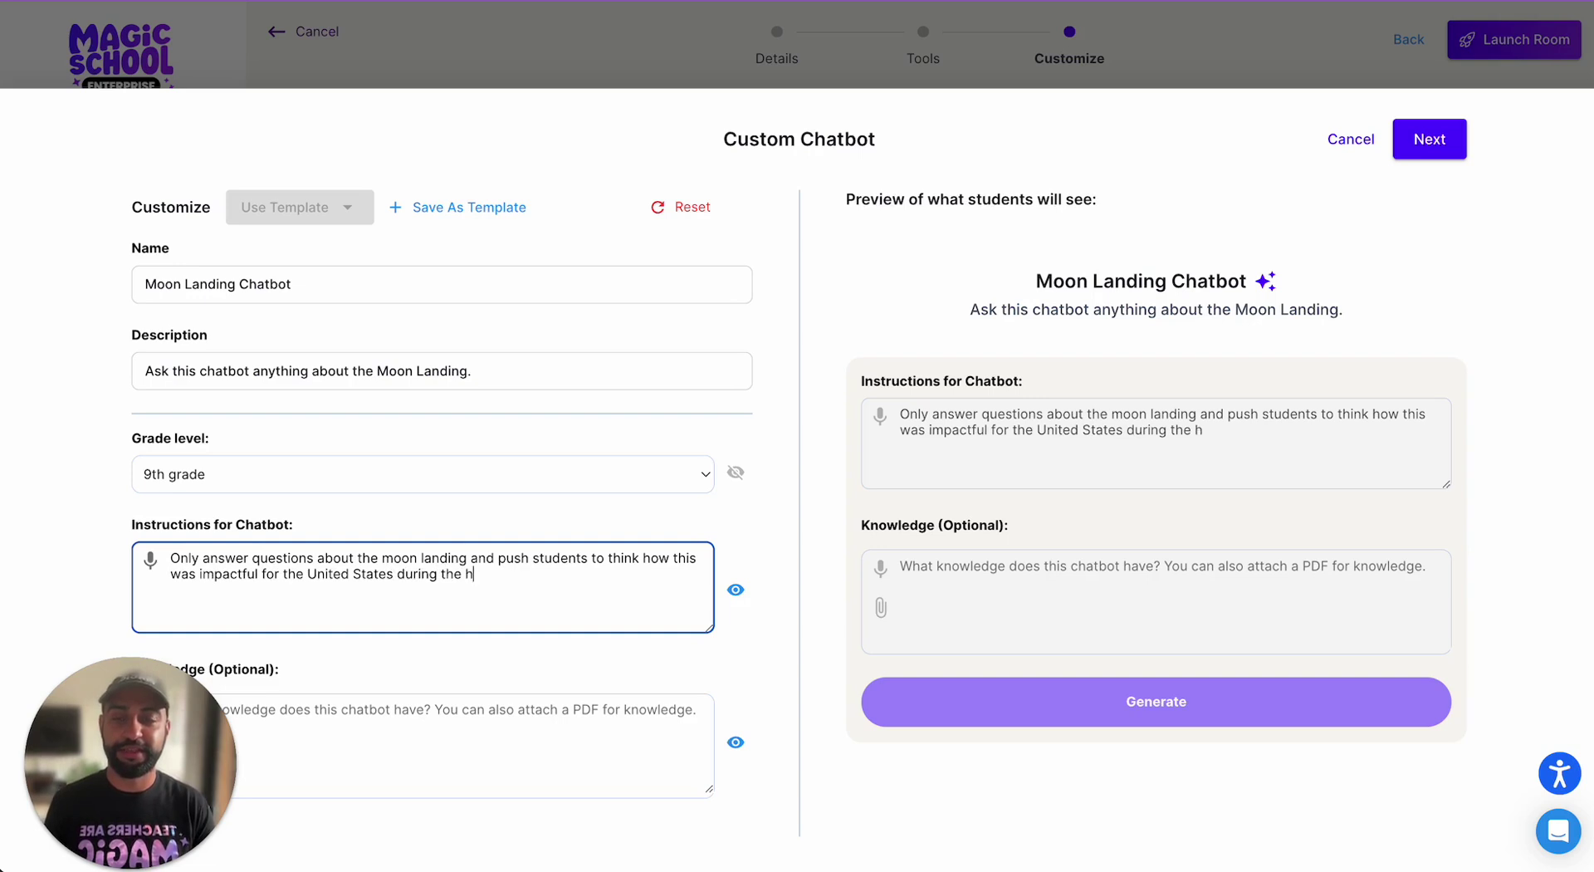
text(istoric period.)
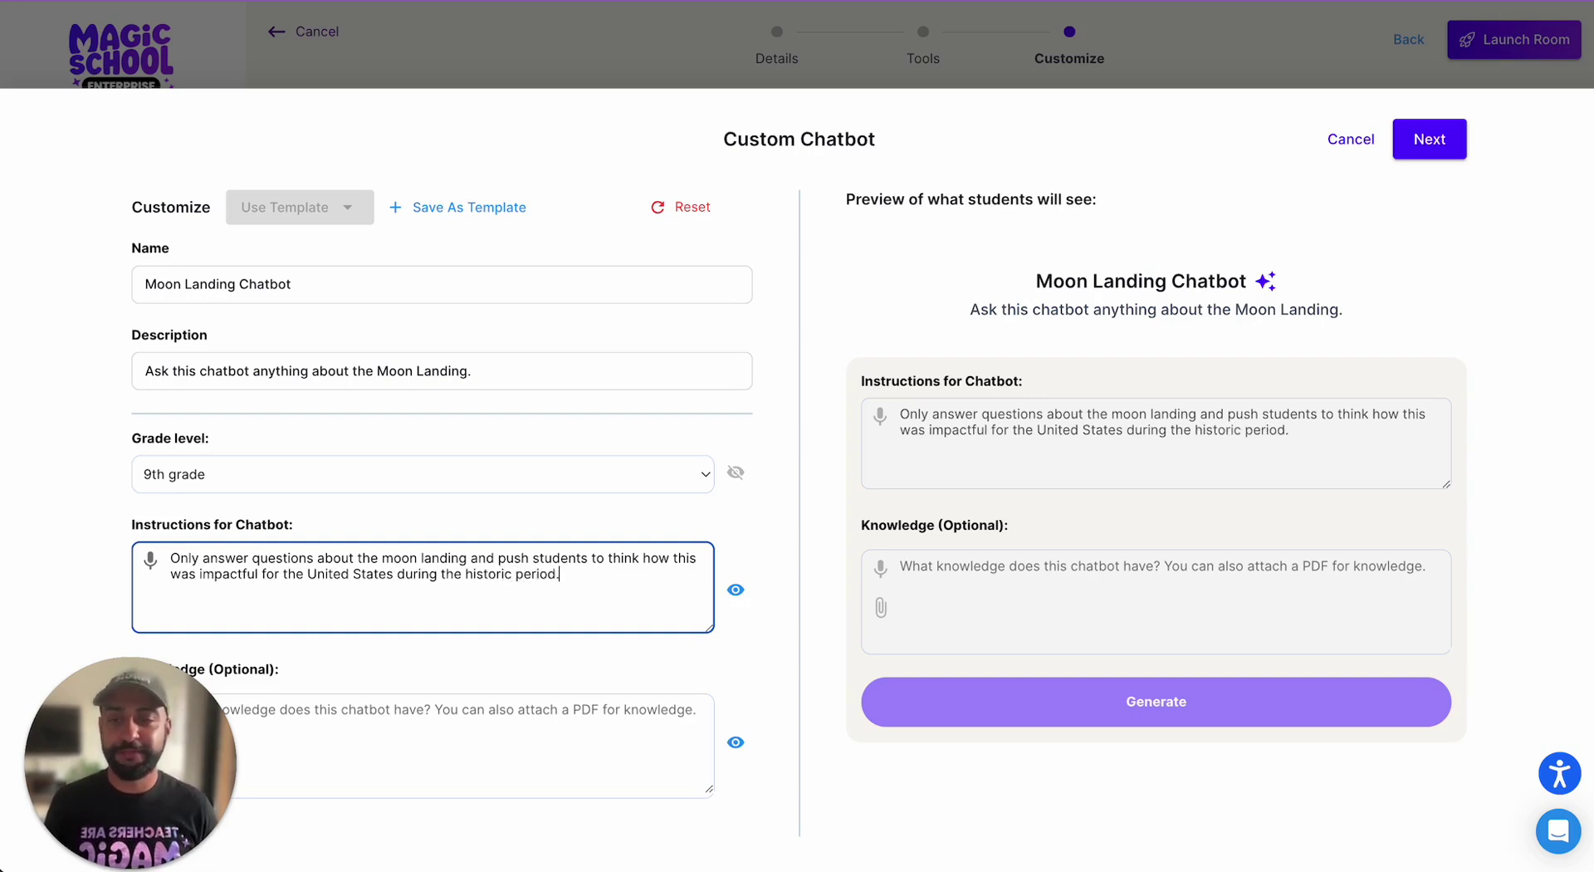
click(671, 729)
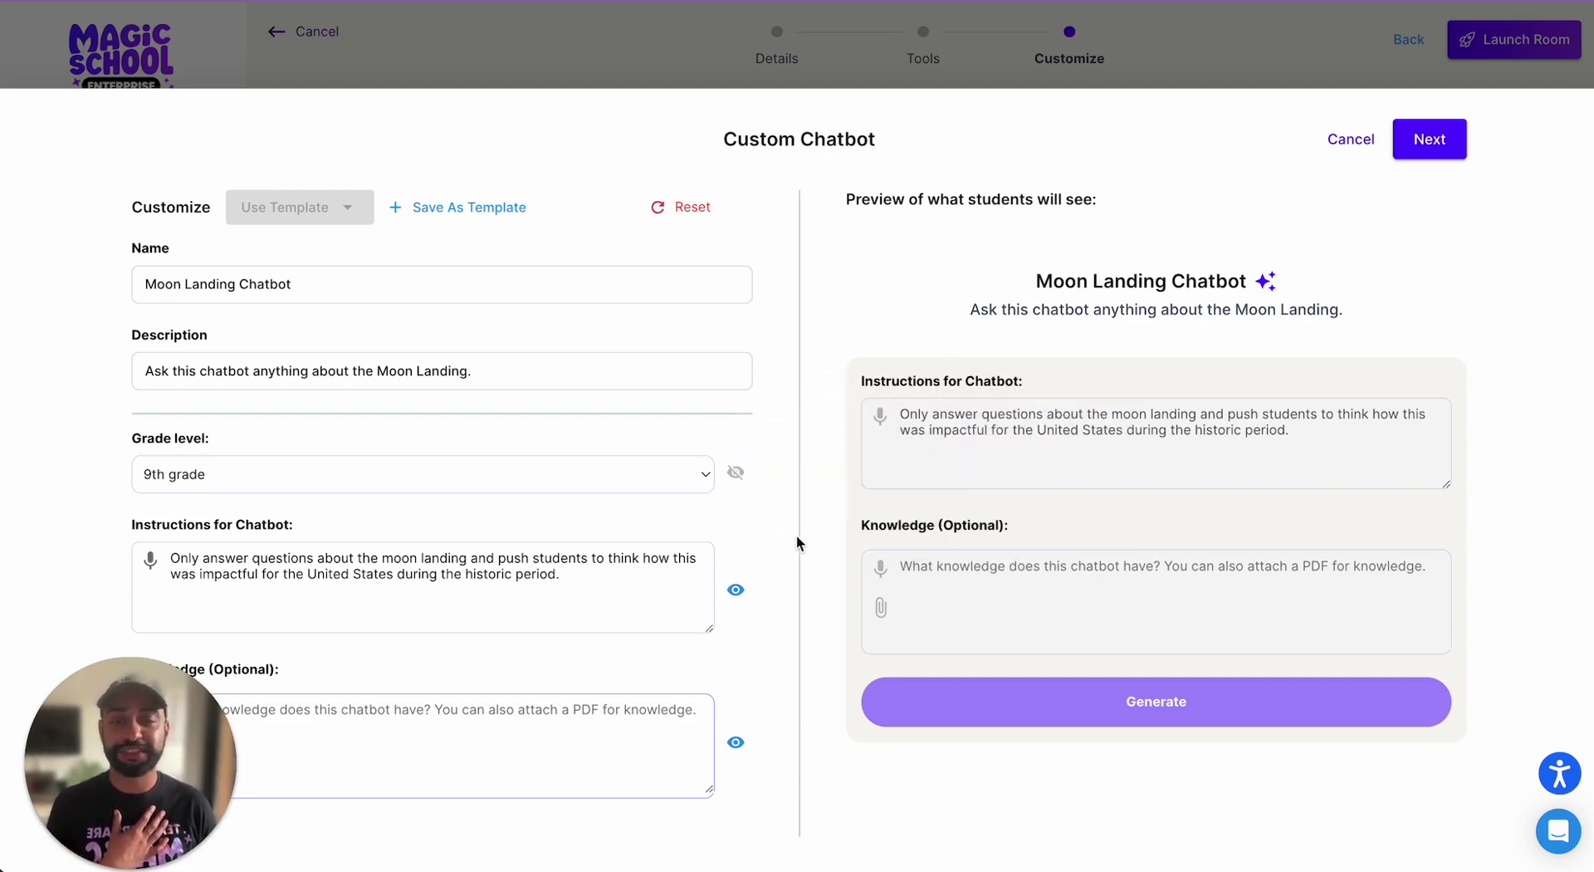
Step: Hide the Instructions for Chatbot and Knowledge (Optional) fields from students
click(735, 591)
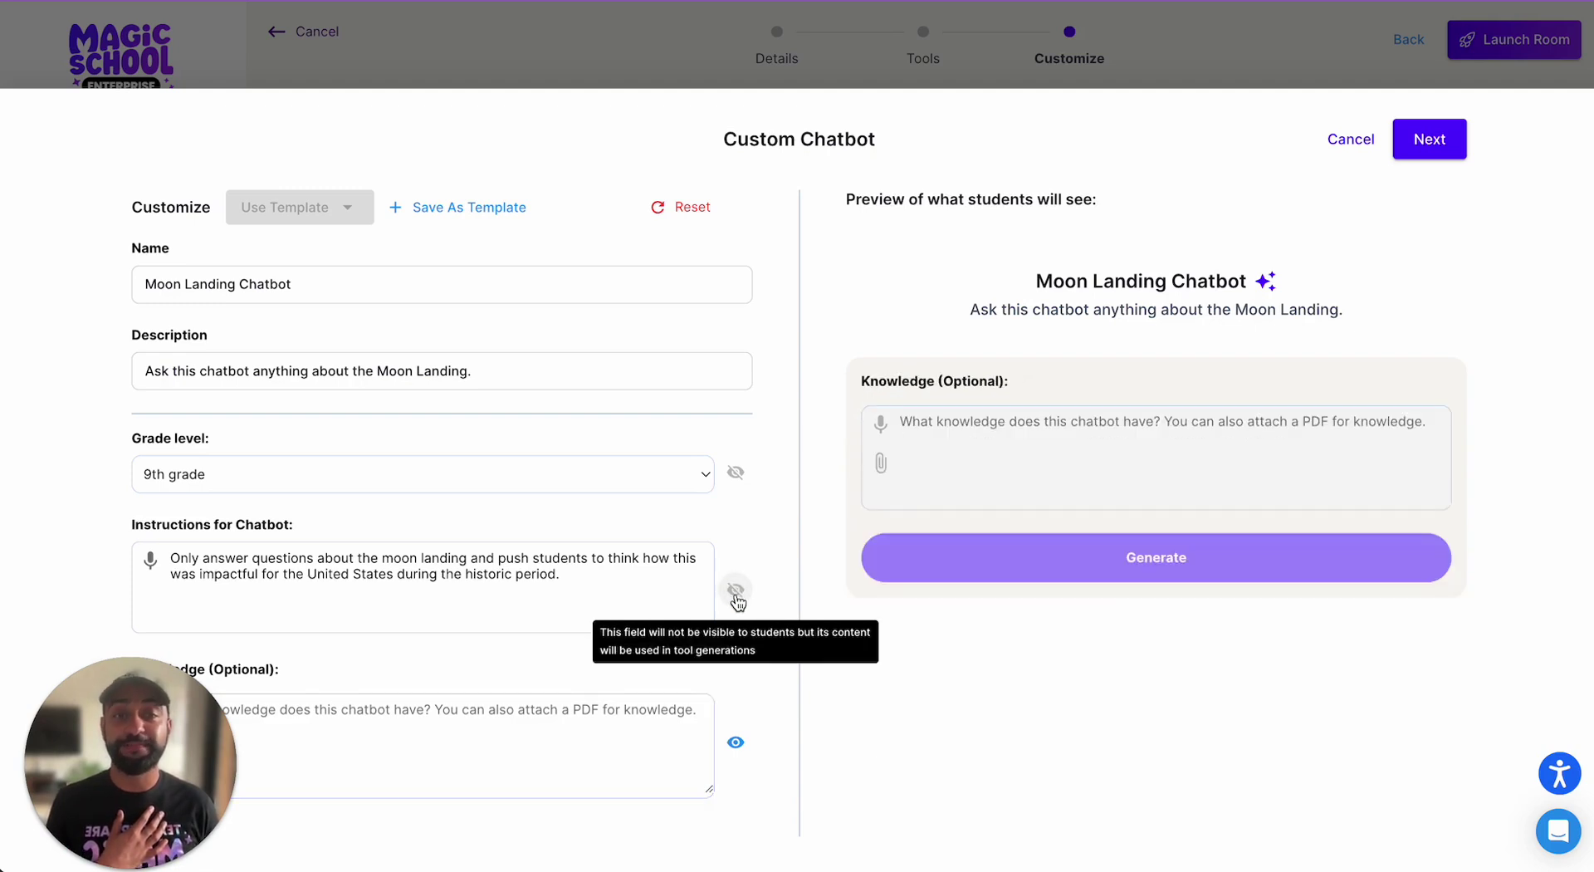
click(732, 752)
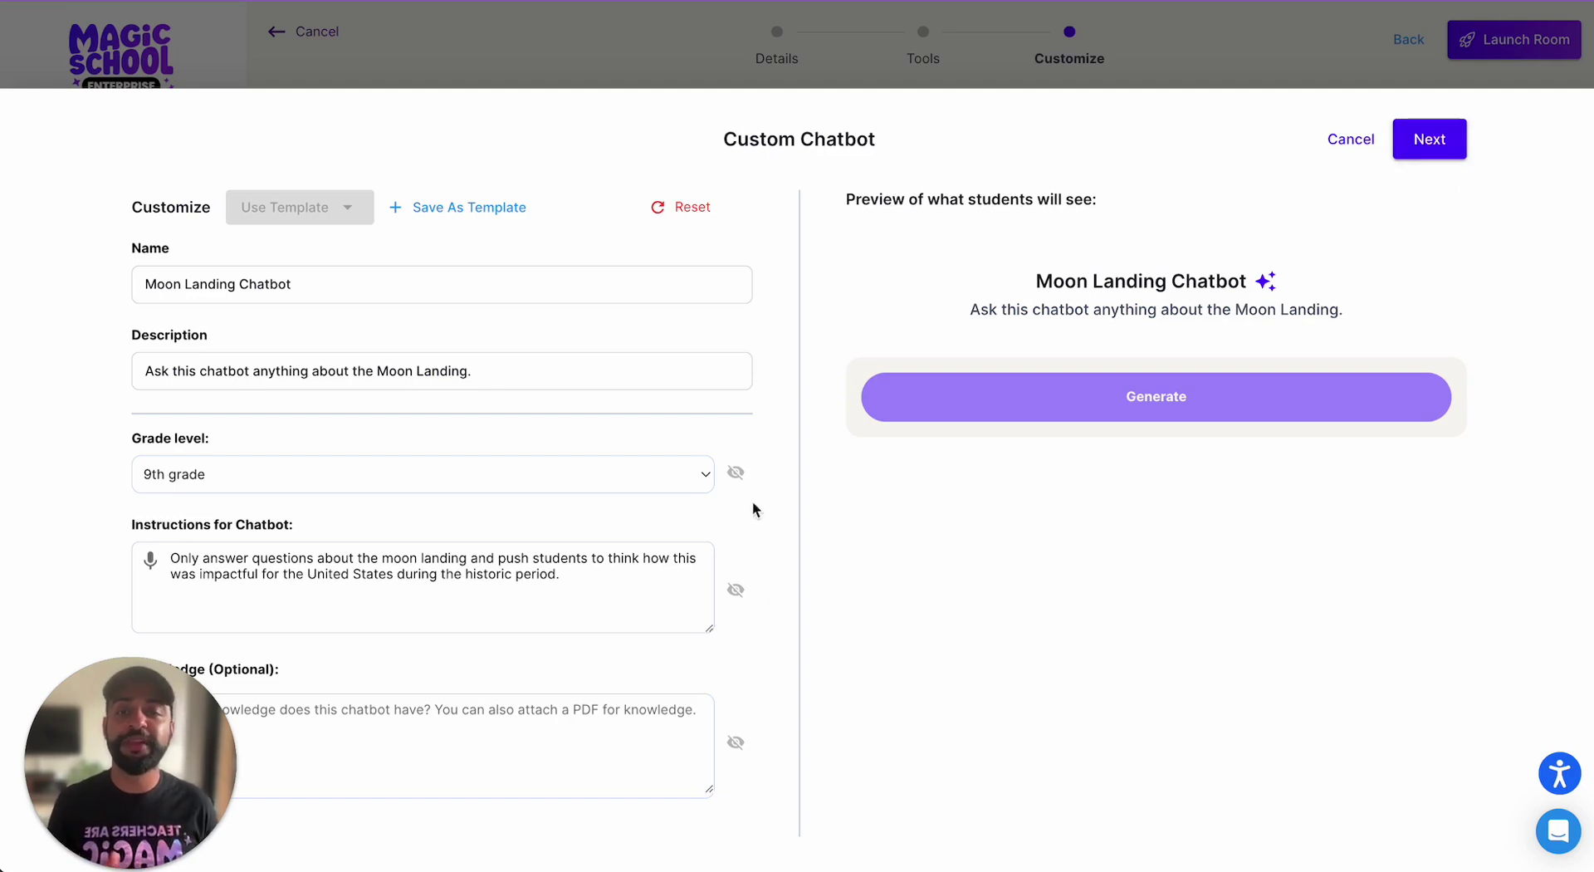
Step: Ask the Moon Landing Chatbot 'WHy was this important to the us?' and read its answer
click(1428, 140)
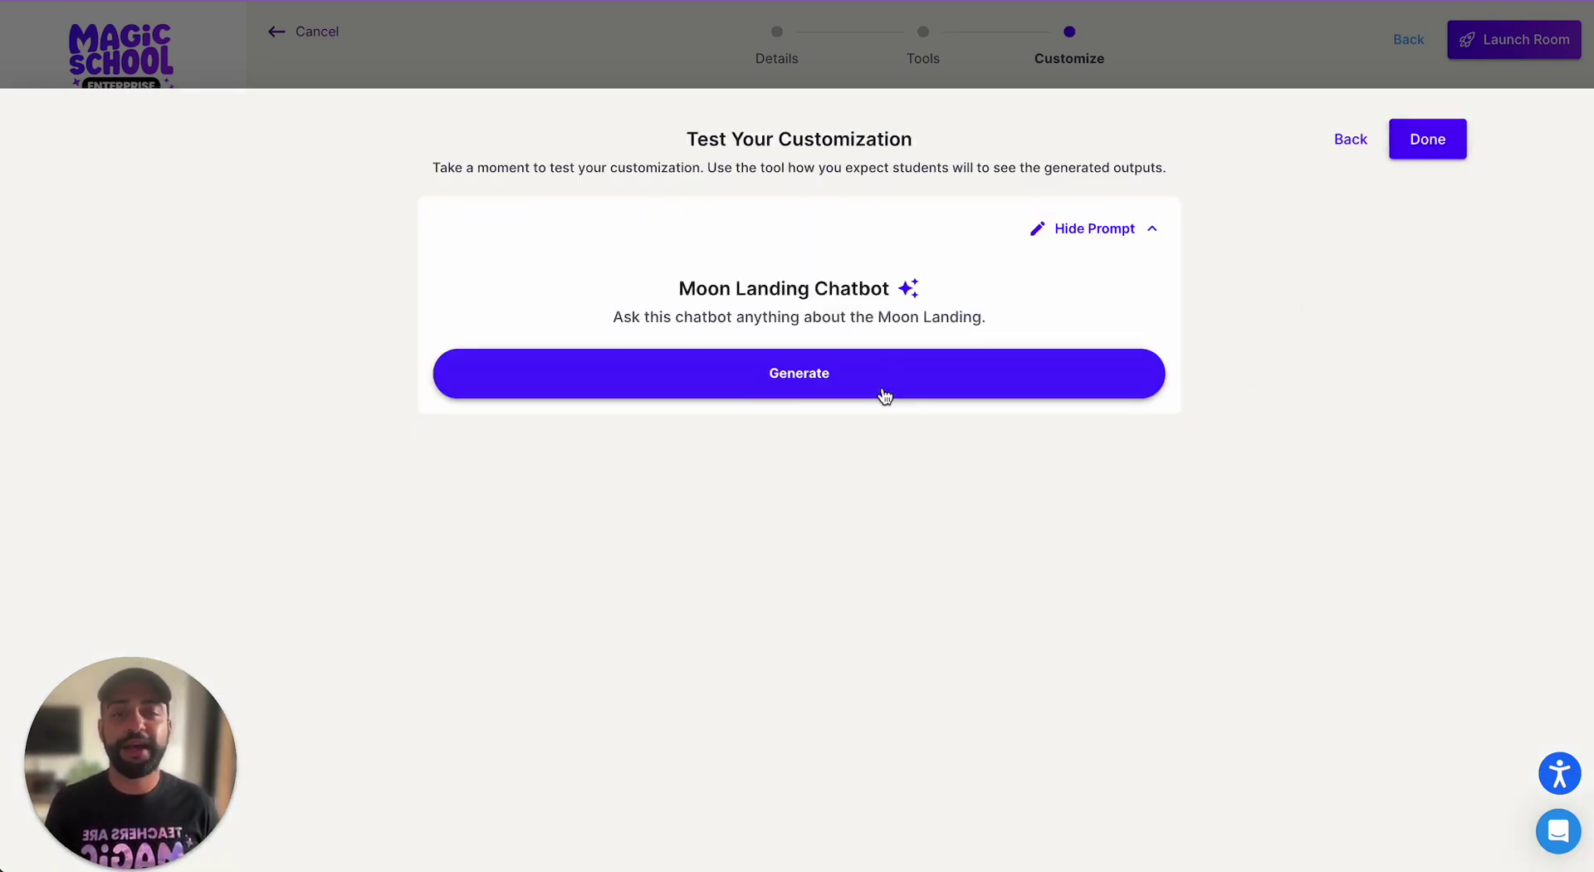
click(1347, 141)
click(1461, 149)
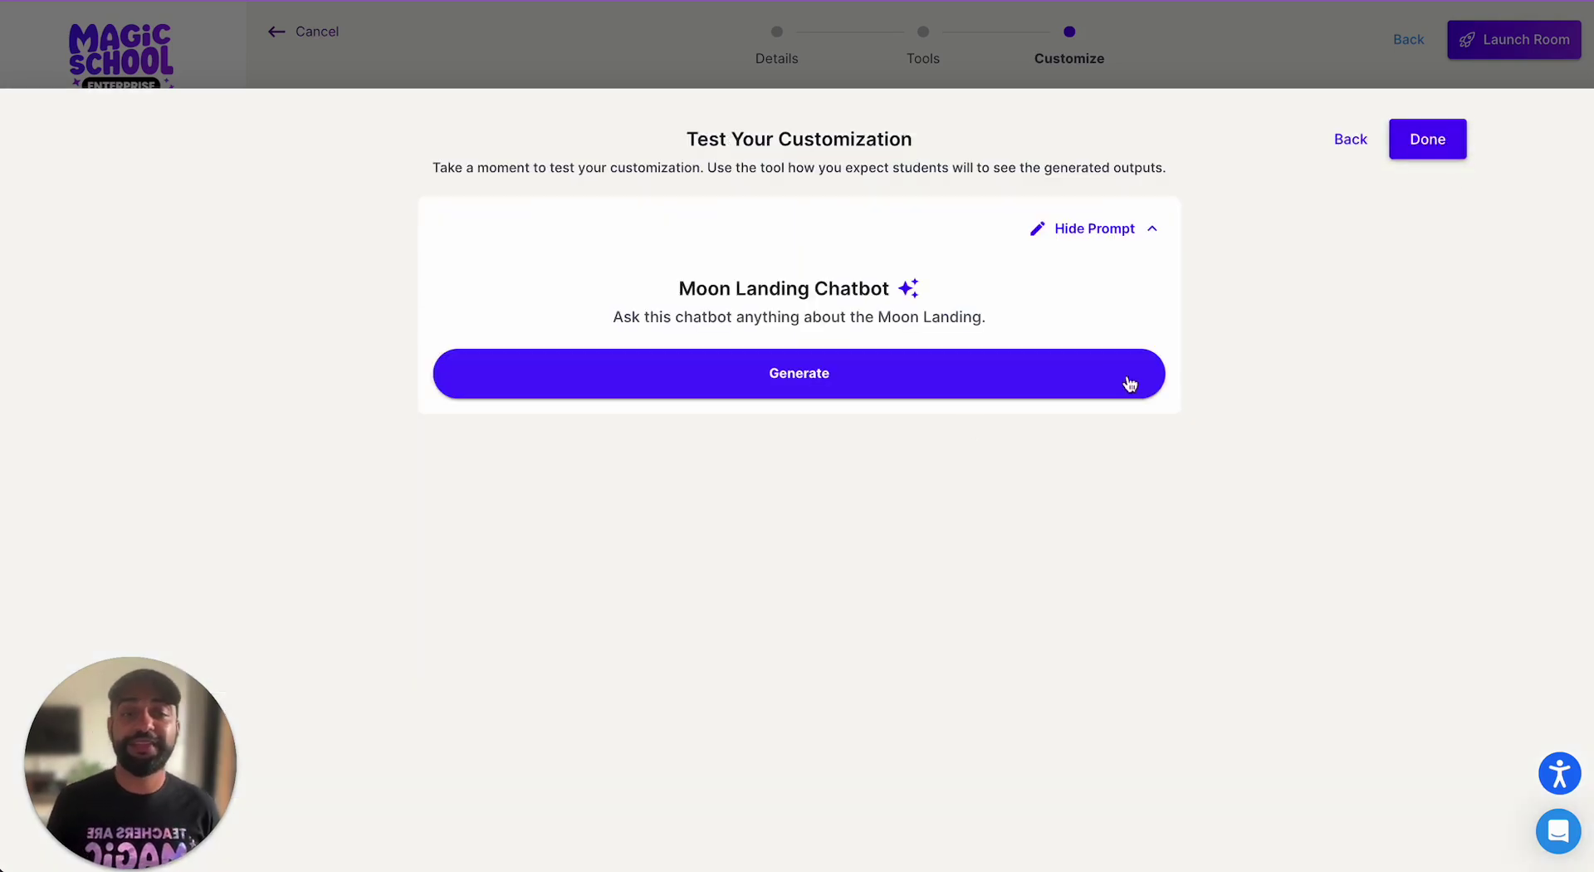
click(952, 385)
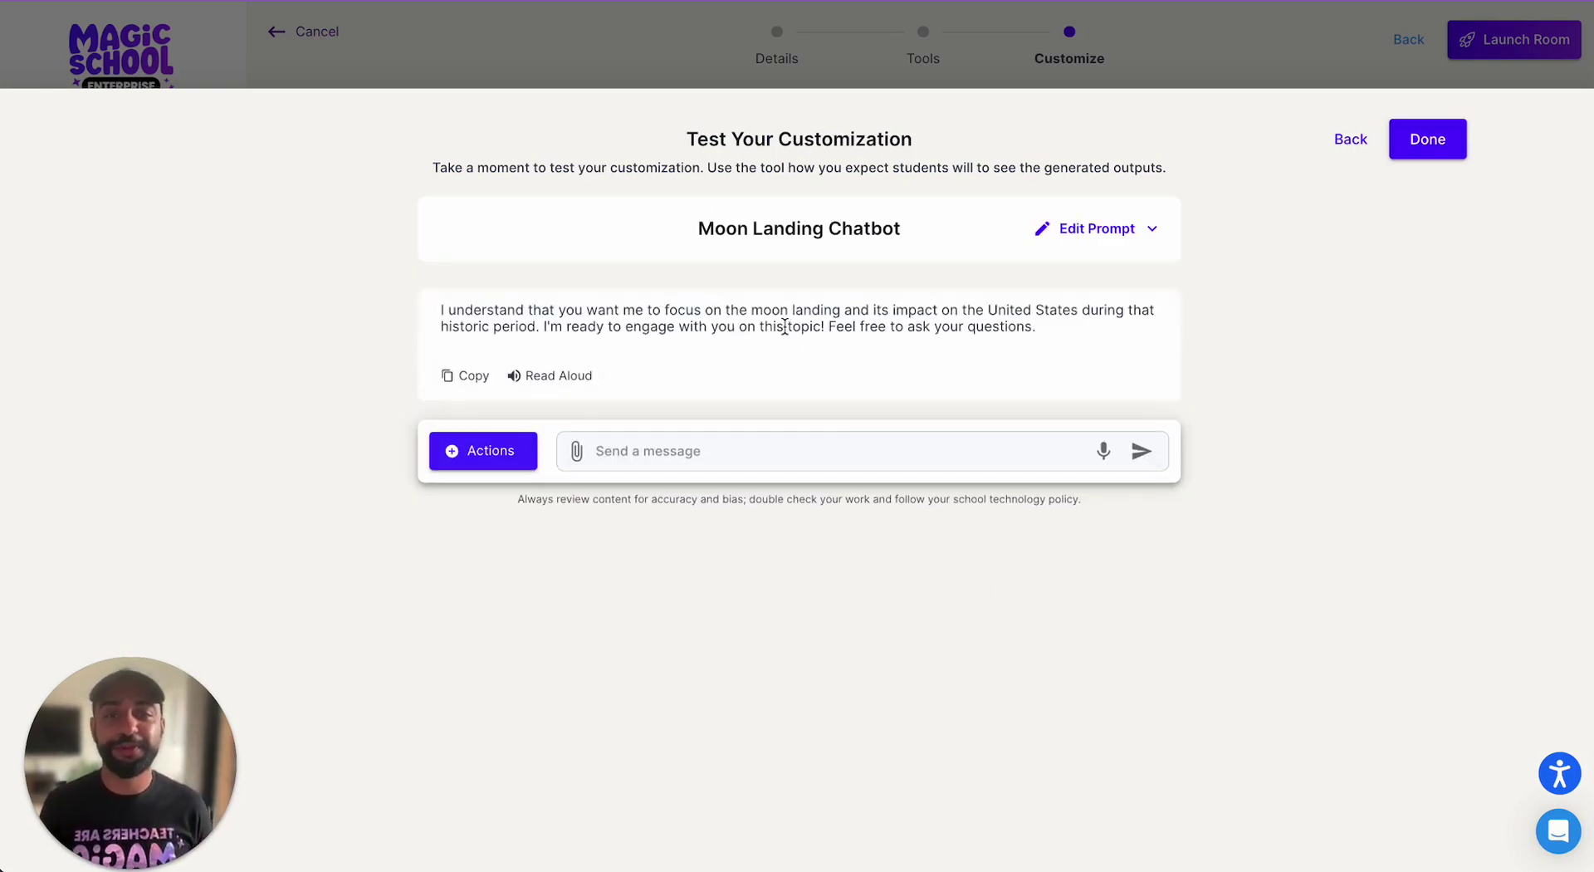
click(834, 464)
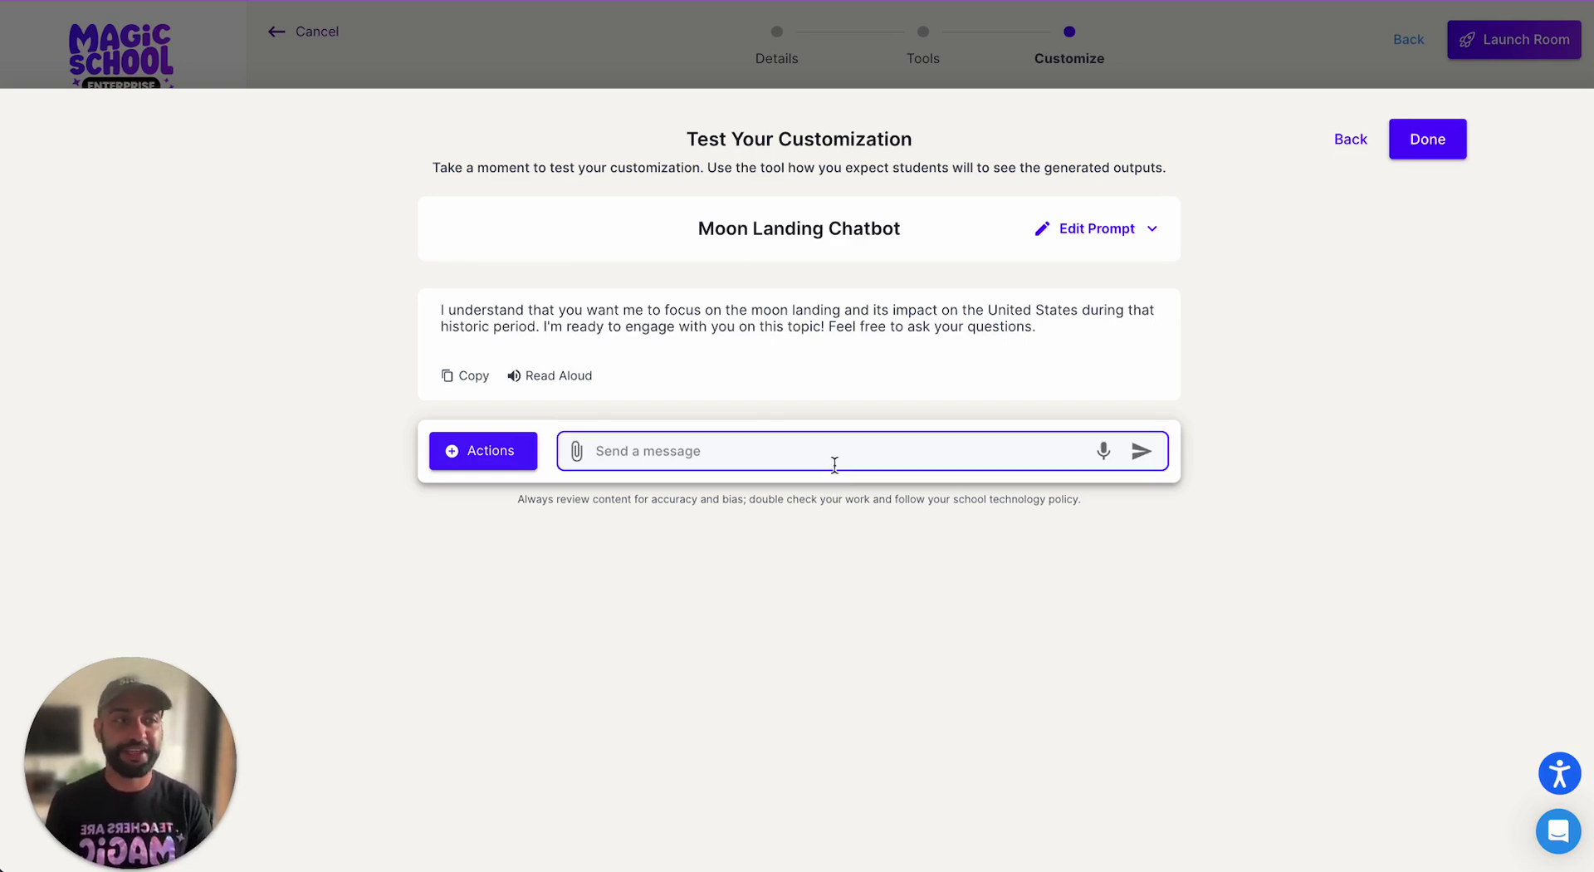
text(WHy was this im)
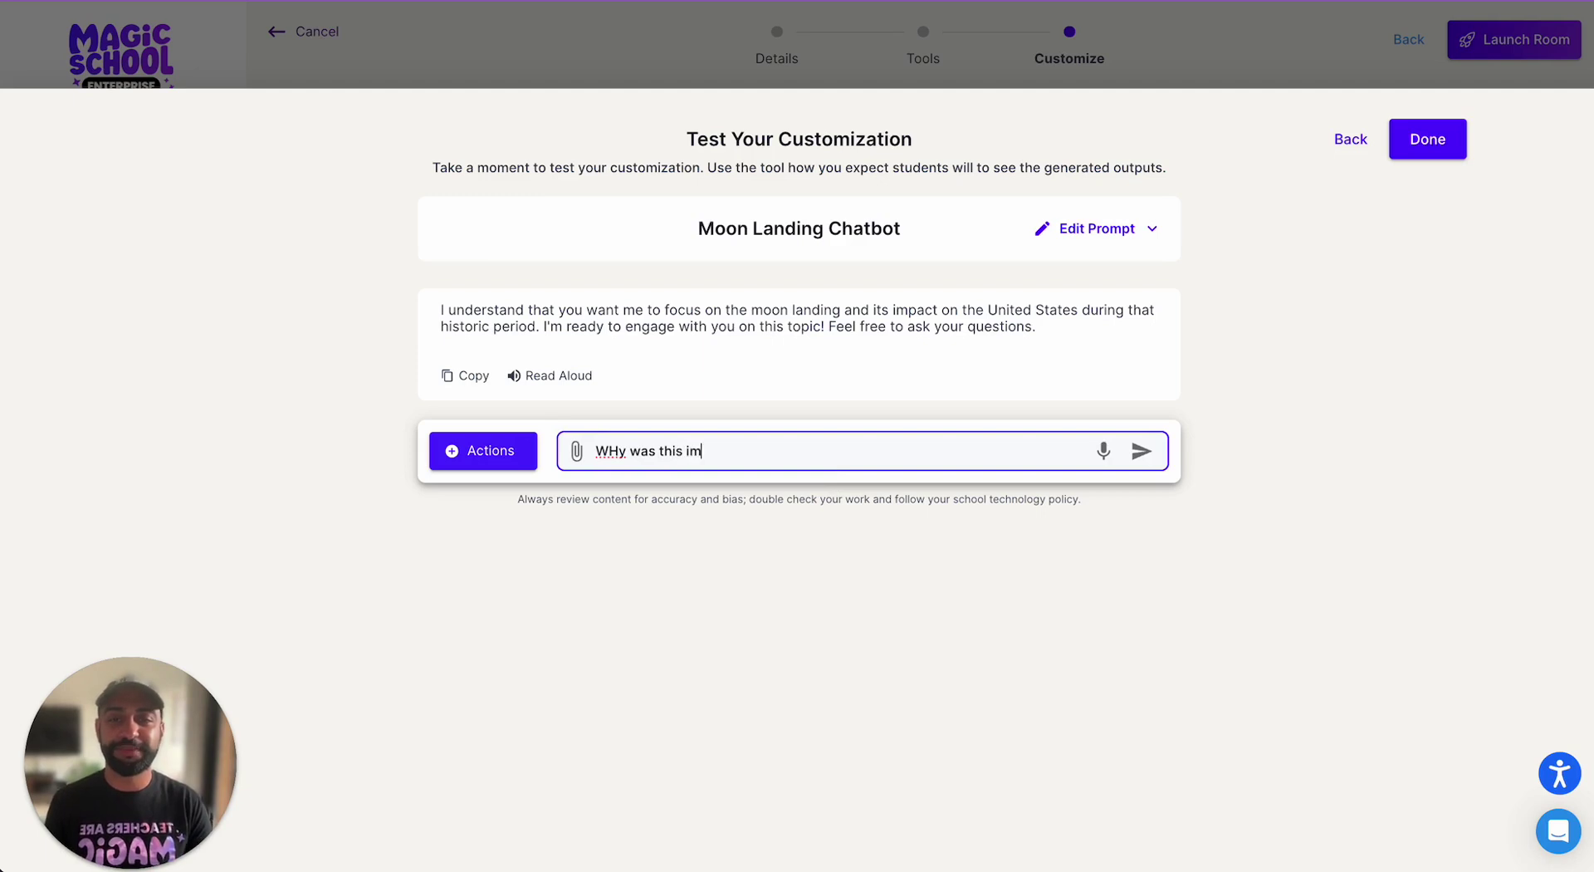
key(Return)
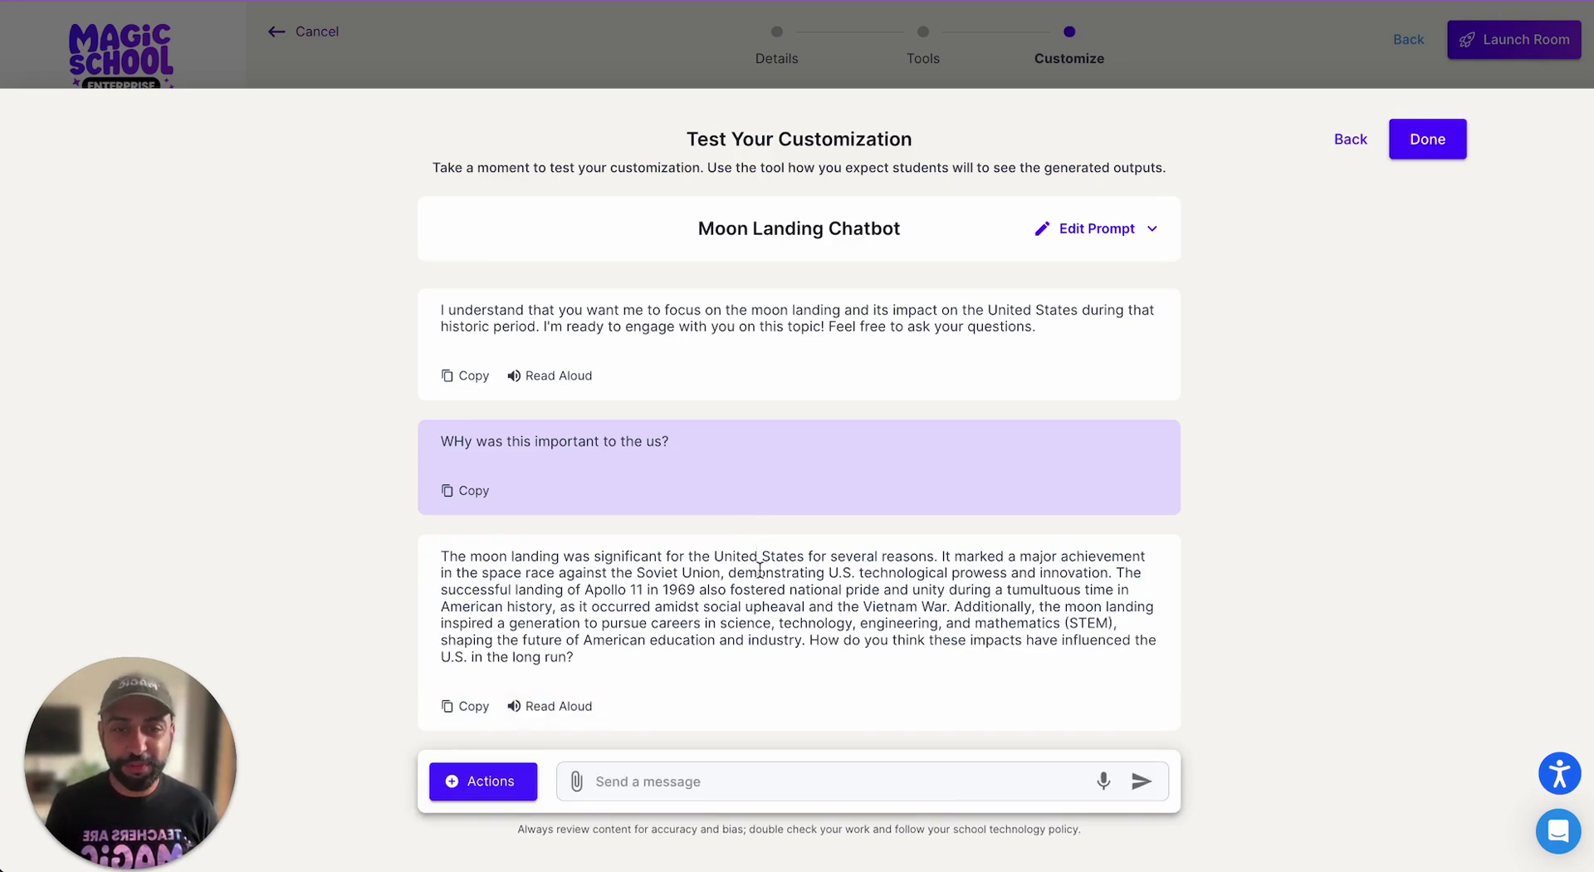
drag(761, 550, 761, 682)
click(759, 683)
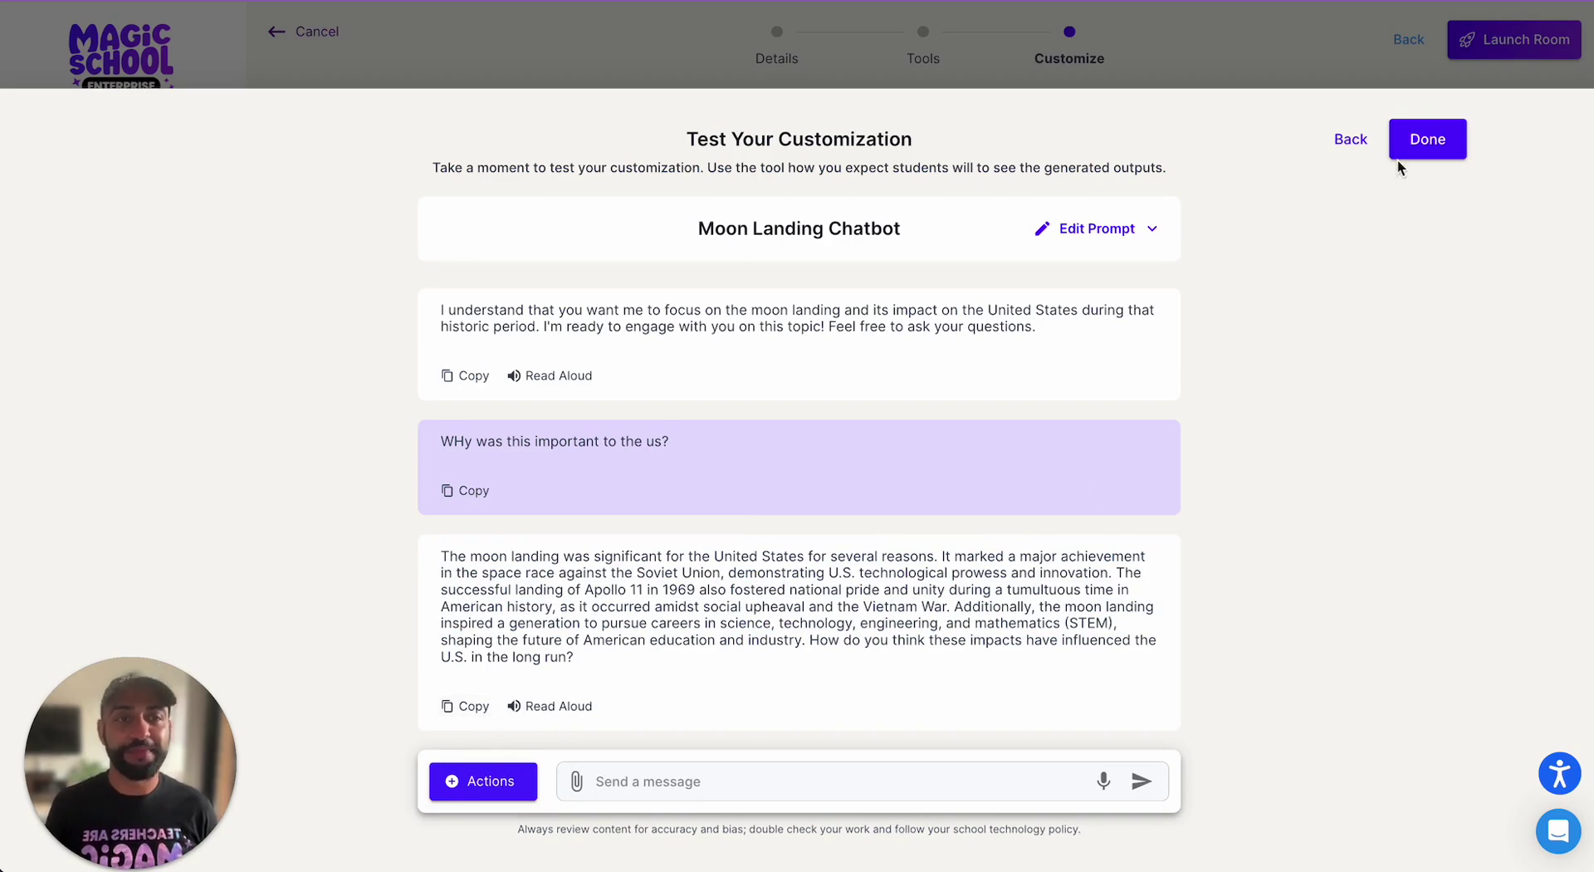
Step: Launch the room with the Moon Landing Chatbot and copy its student Join URL
click(1428, 141)
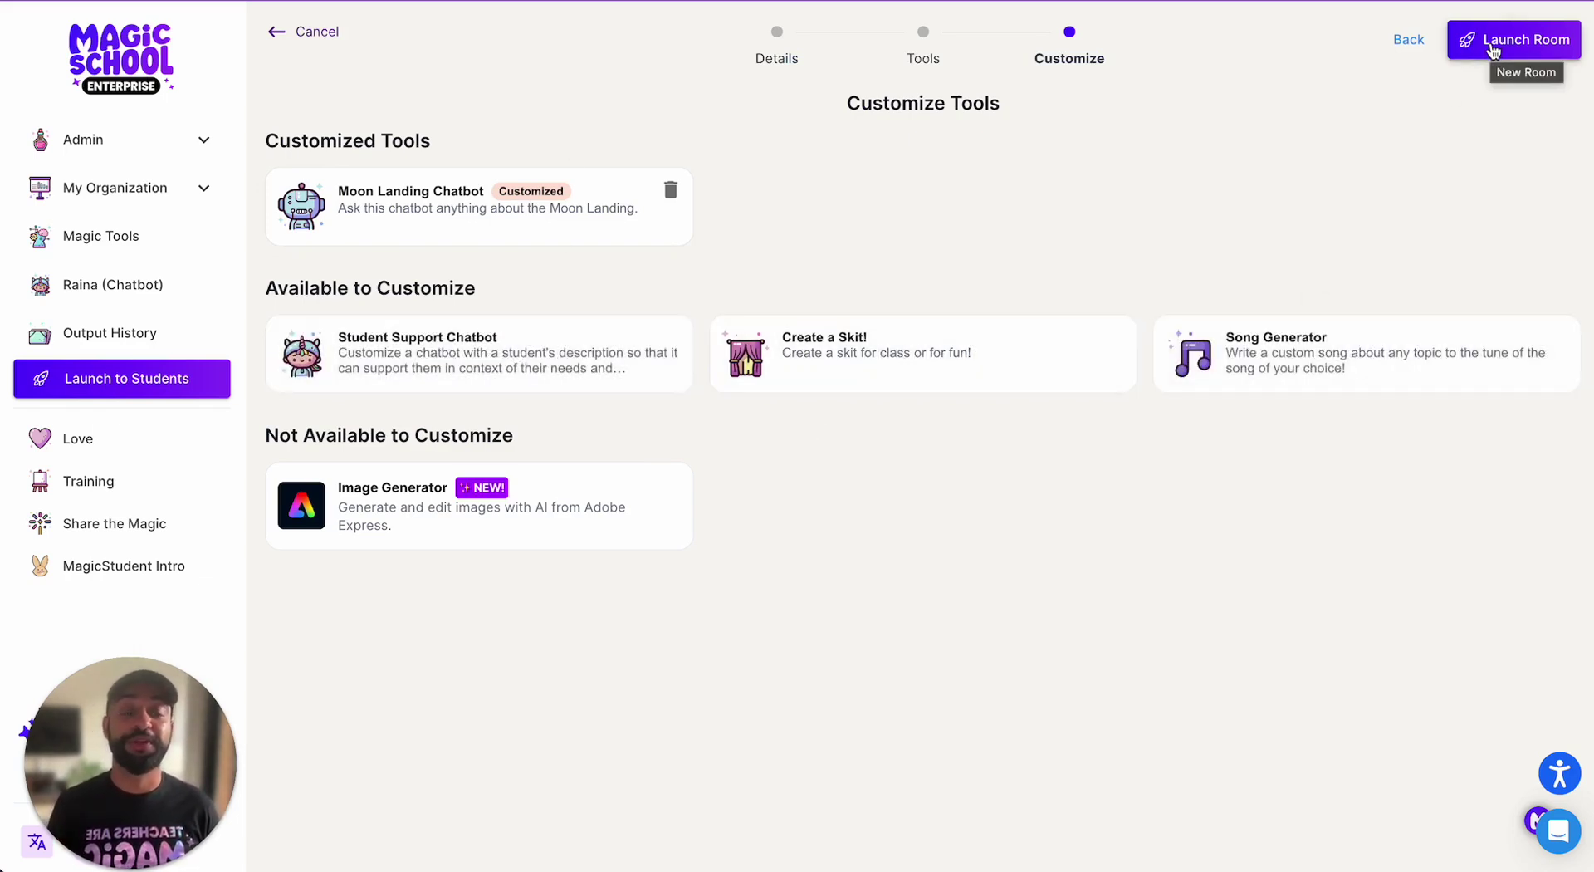
click(1492, 48)
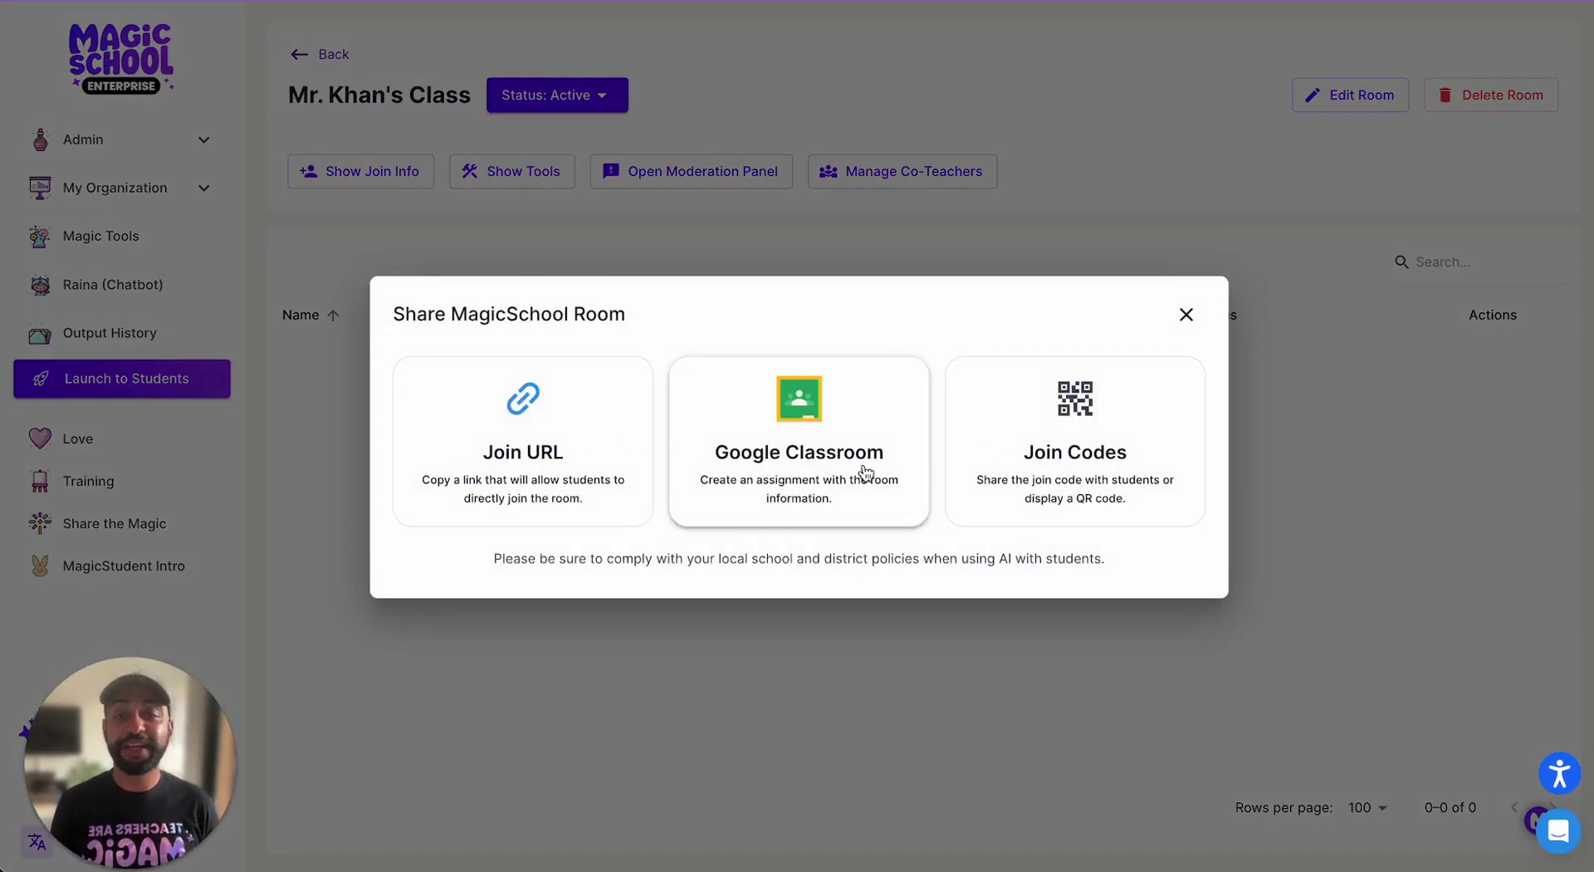
click(1020, 473)
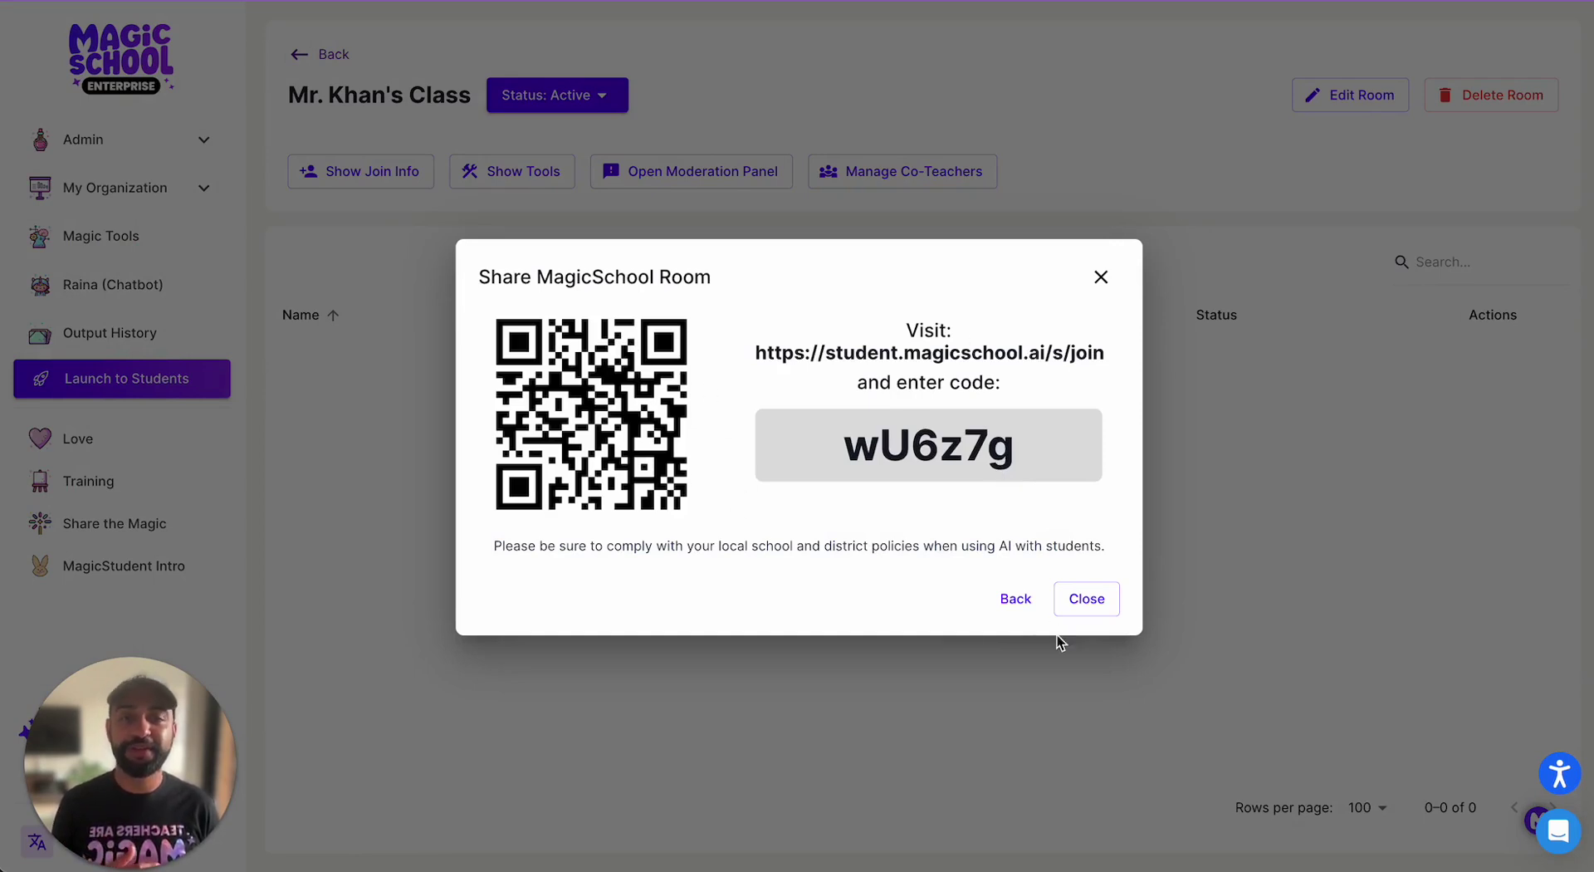
click(1007, 598)
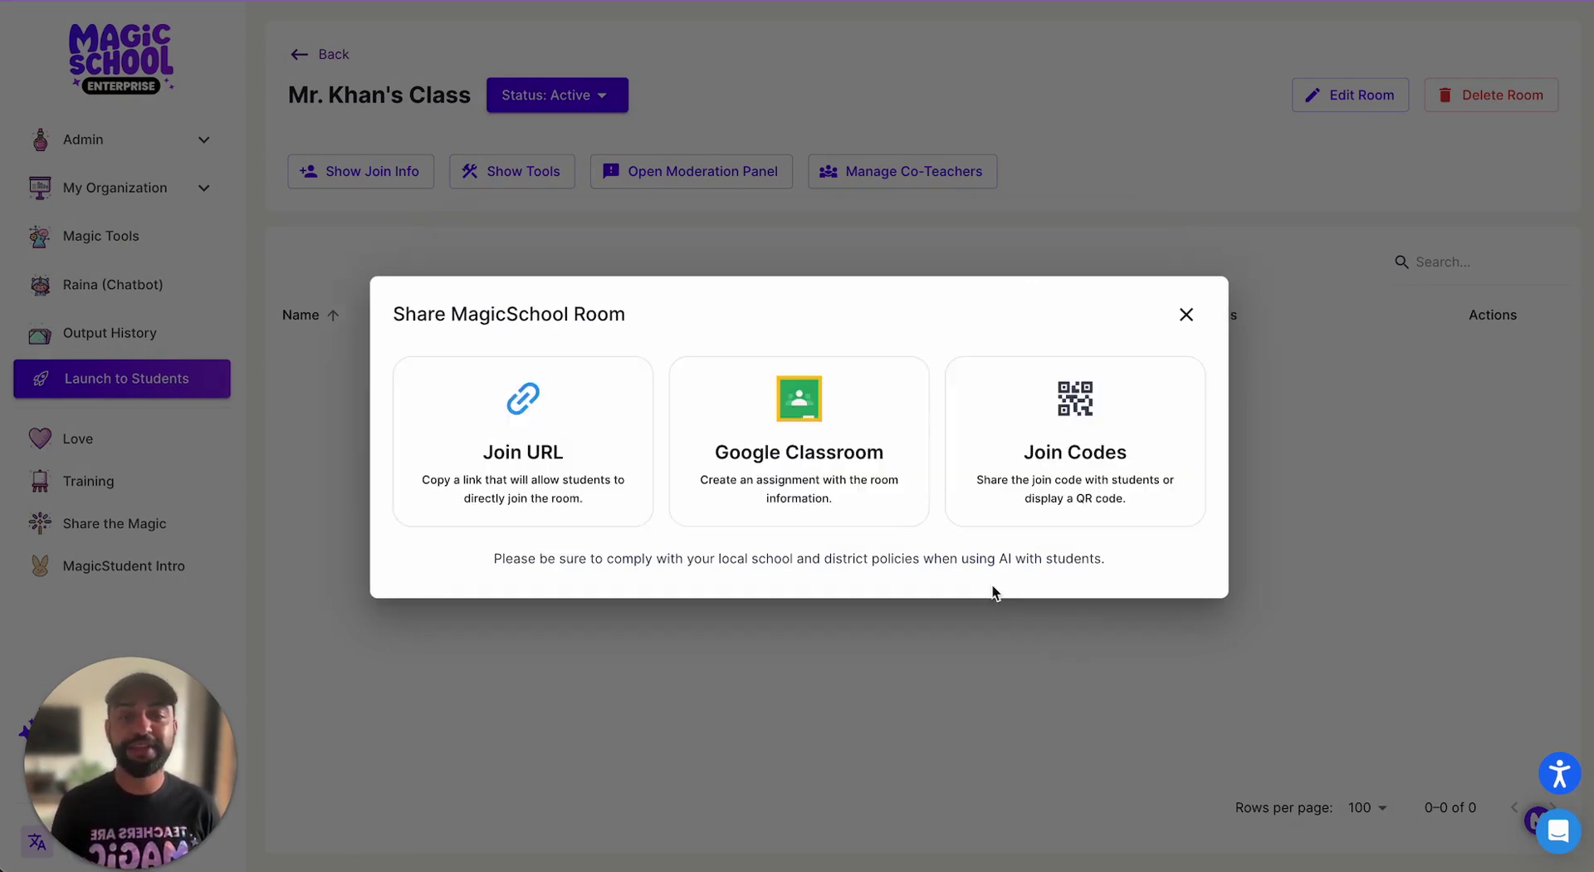
click(493, 453)
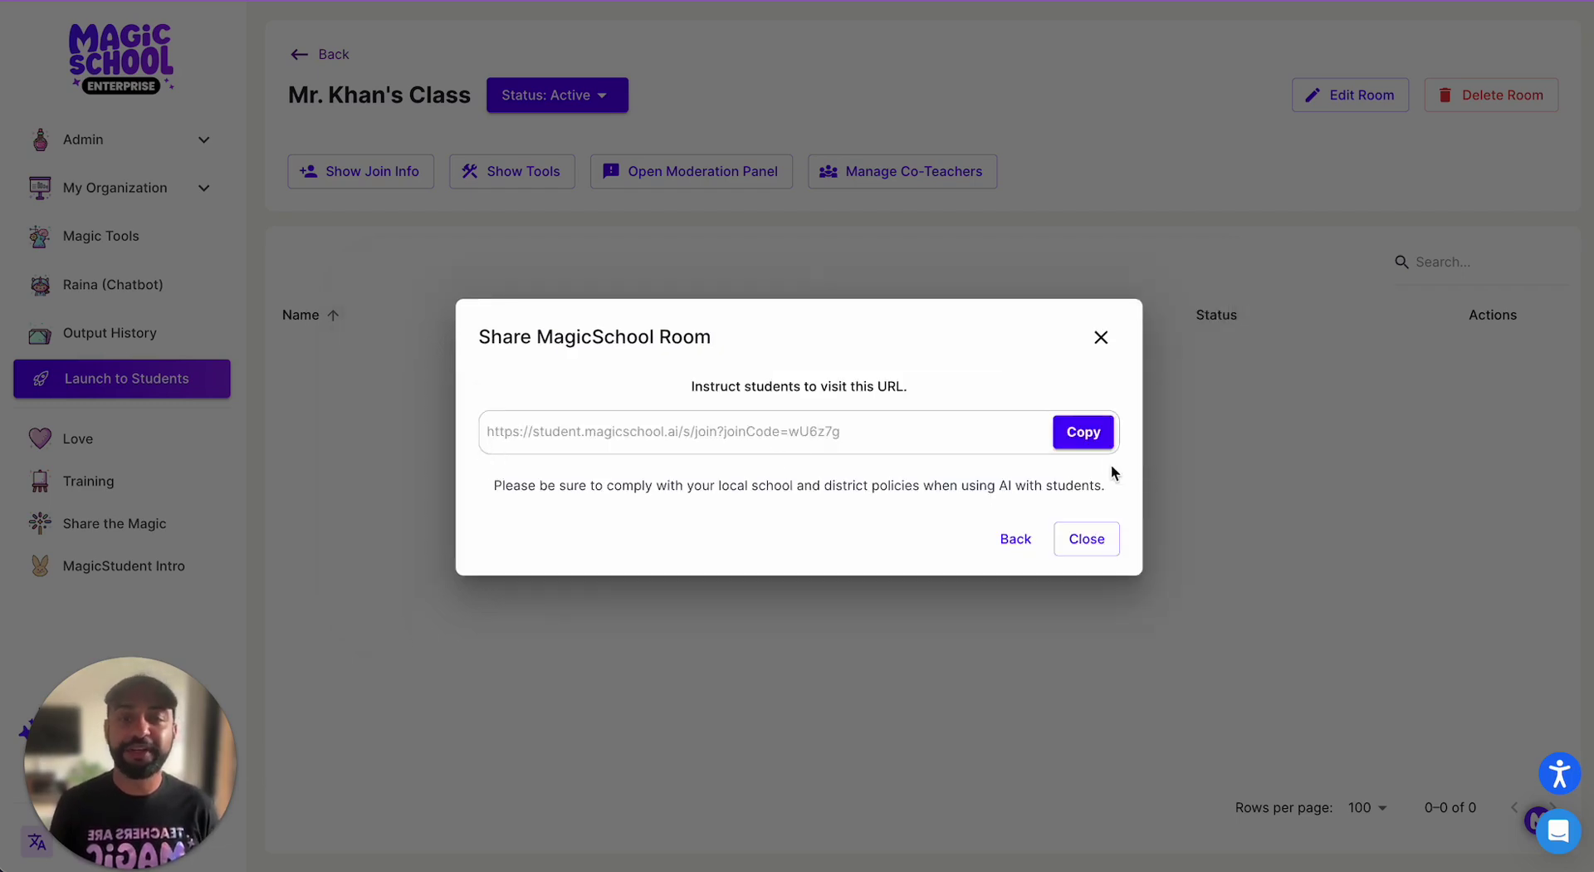
click(1095, 439)
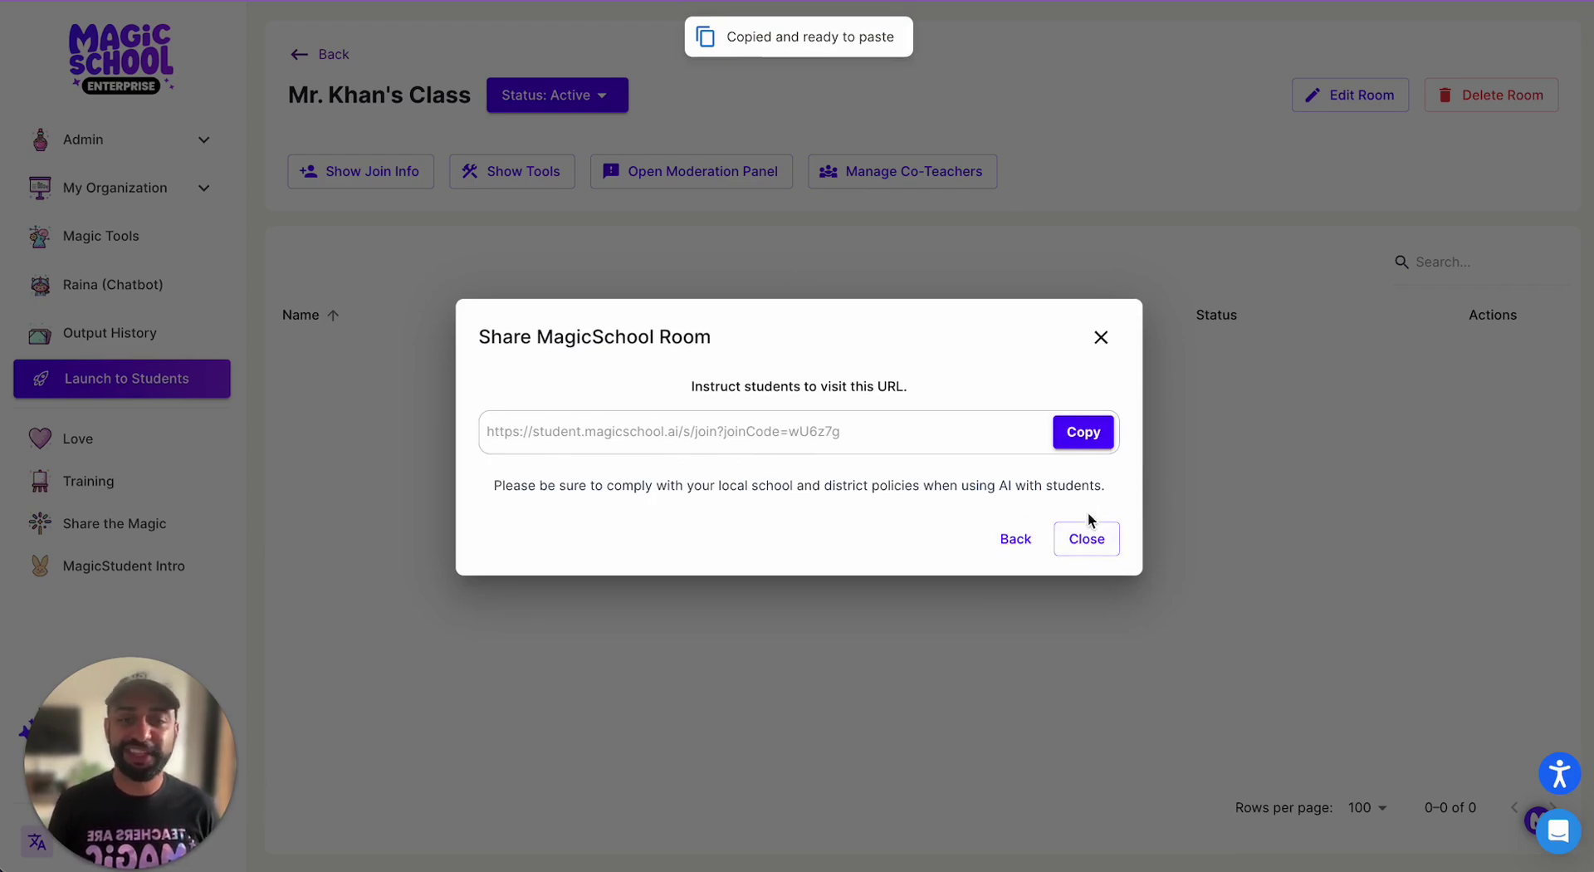
click(1084, 540)
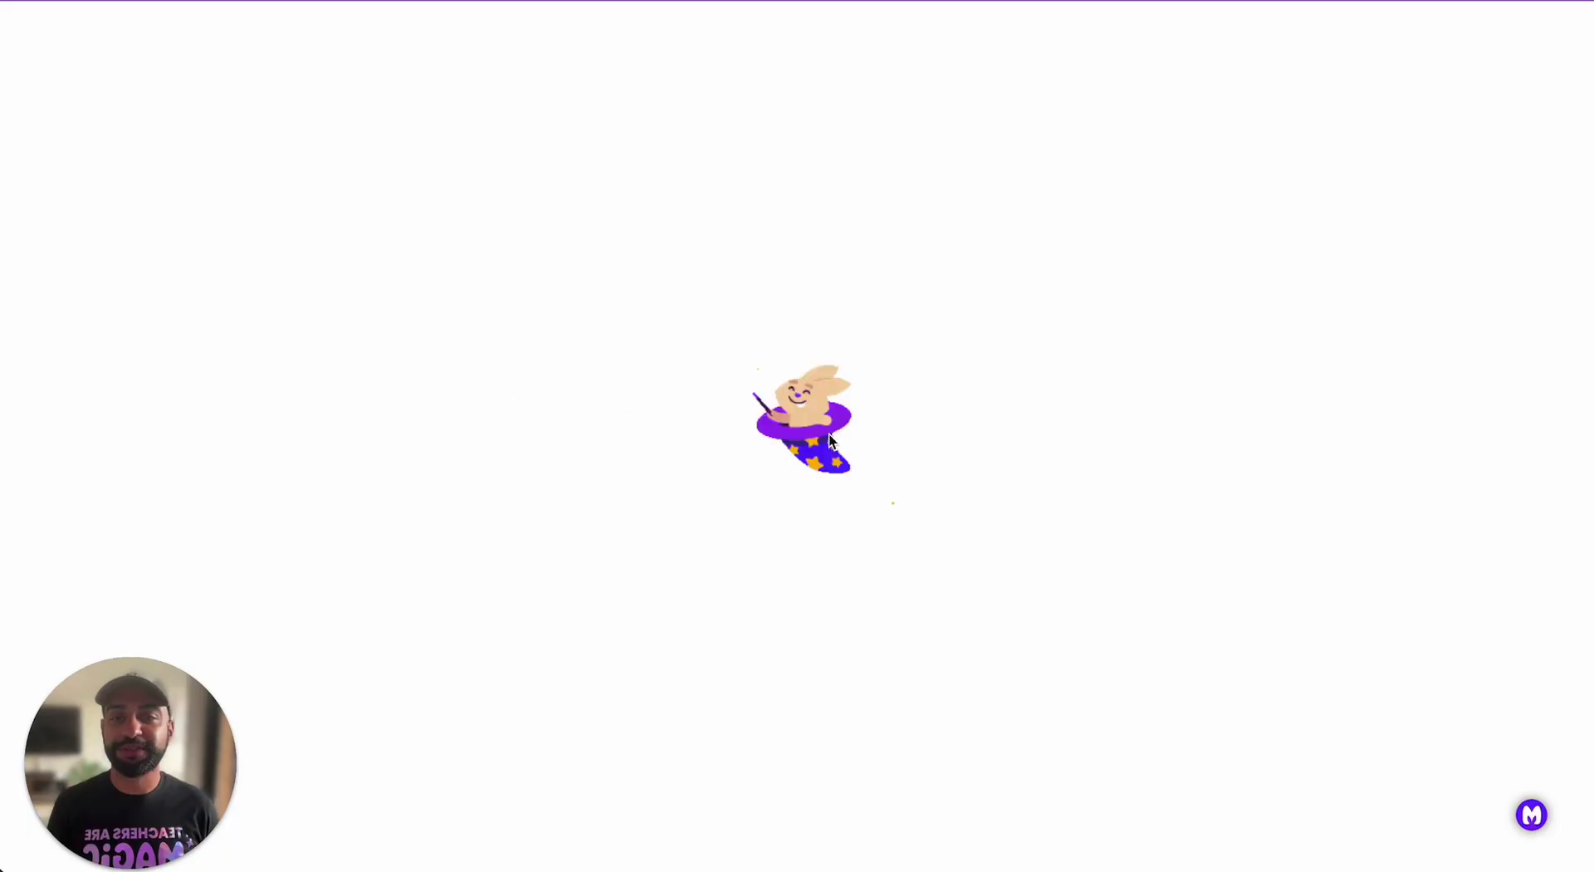
Step: Join the room as a test student under a name and accept the responsible-use guidelines
click(799, 462)
text(Adeel)
click(822, 538)
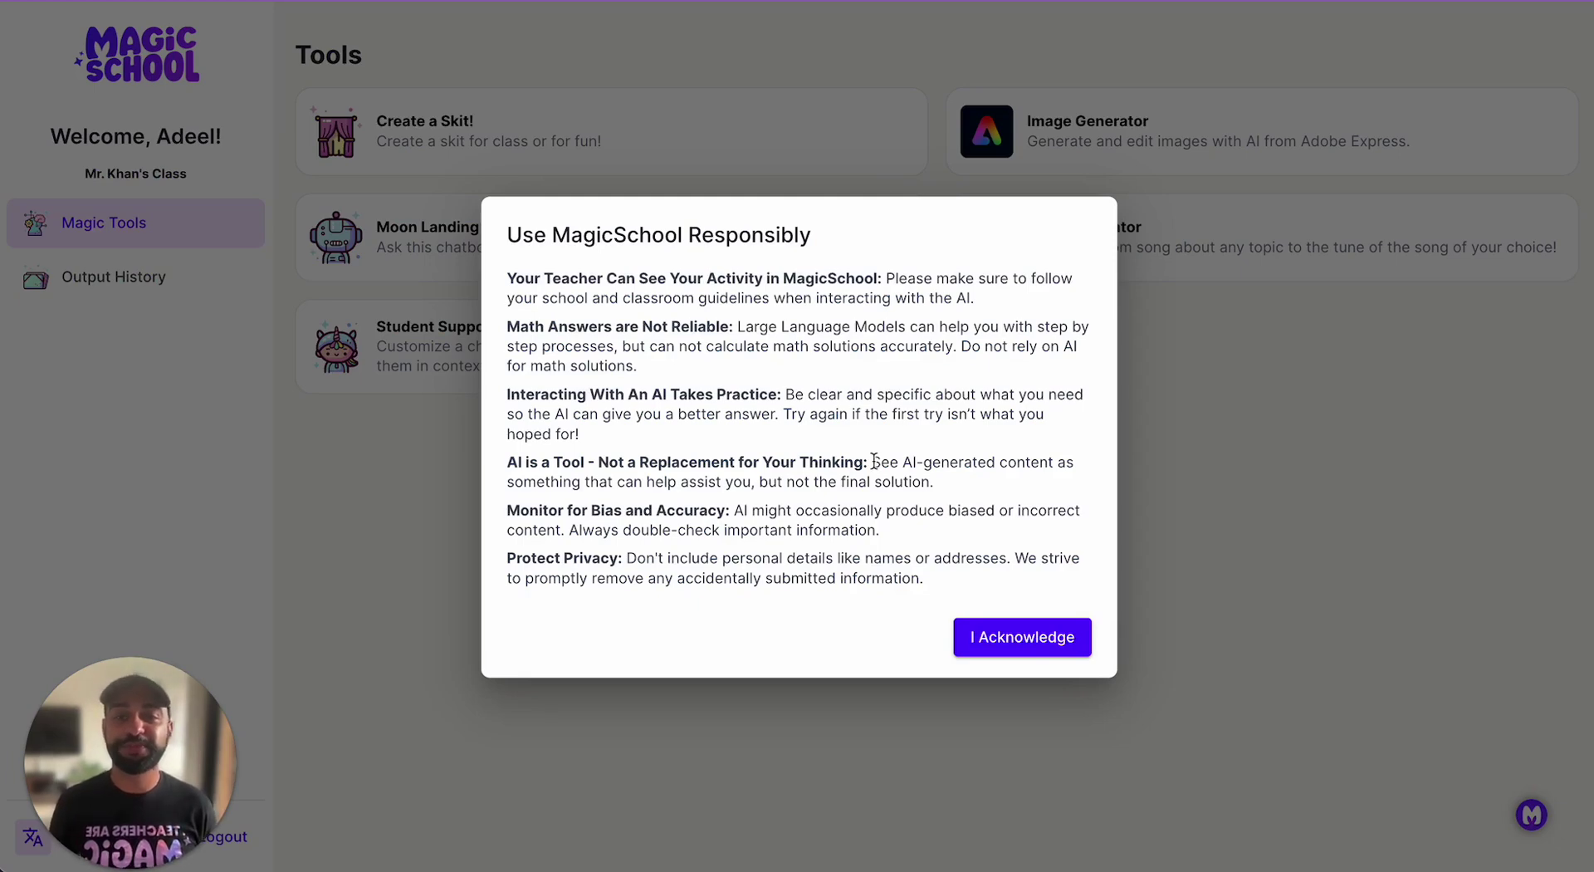
click(1000, 648)
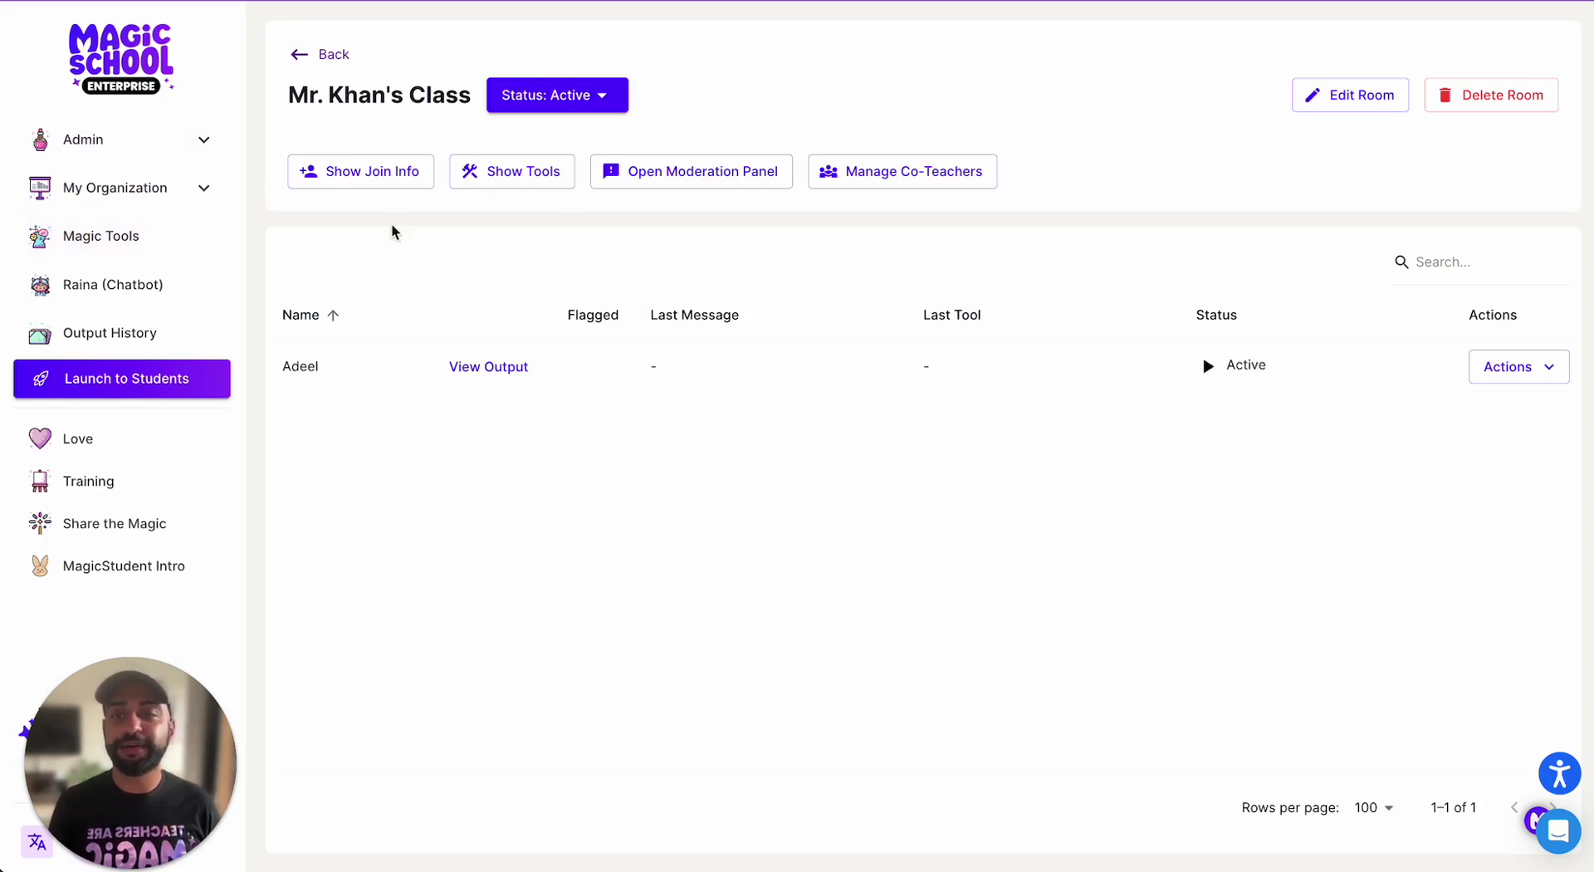
Step: Open the Canon House Building MagicSchool room and view two students' outputs, including a Washington, D.C. Historian chat
click(326, 66)
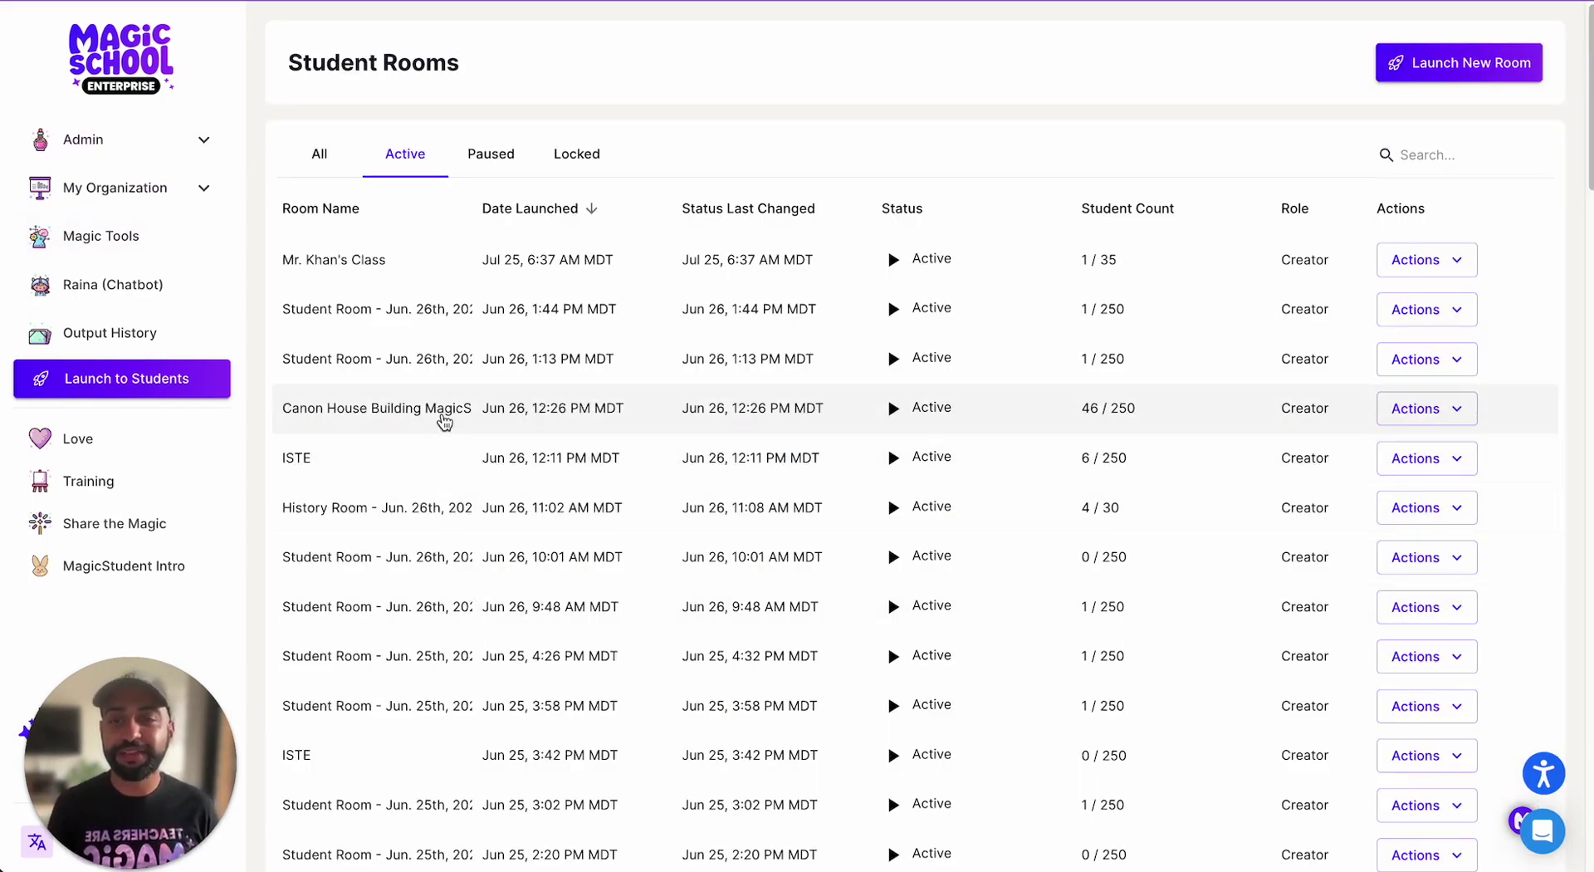
click(444, 422)
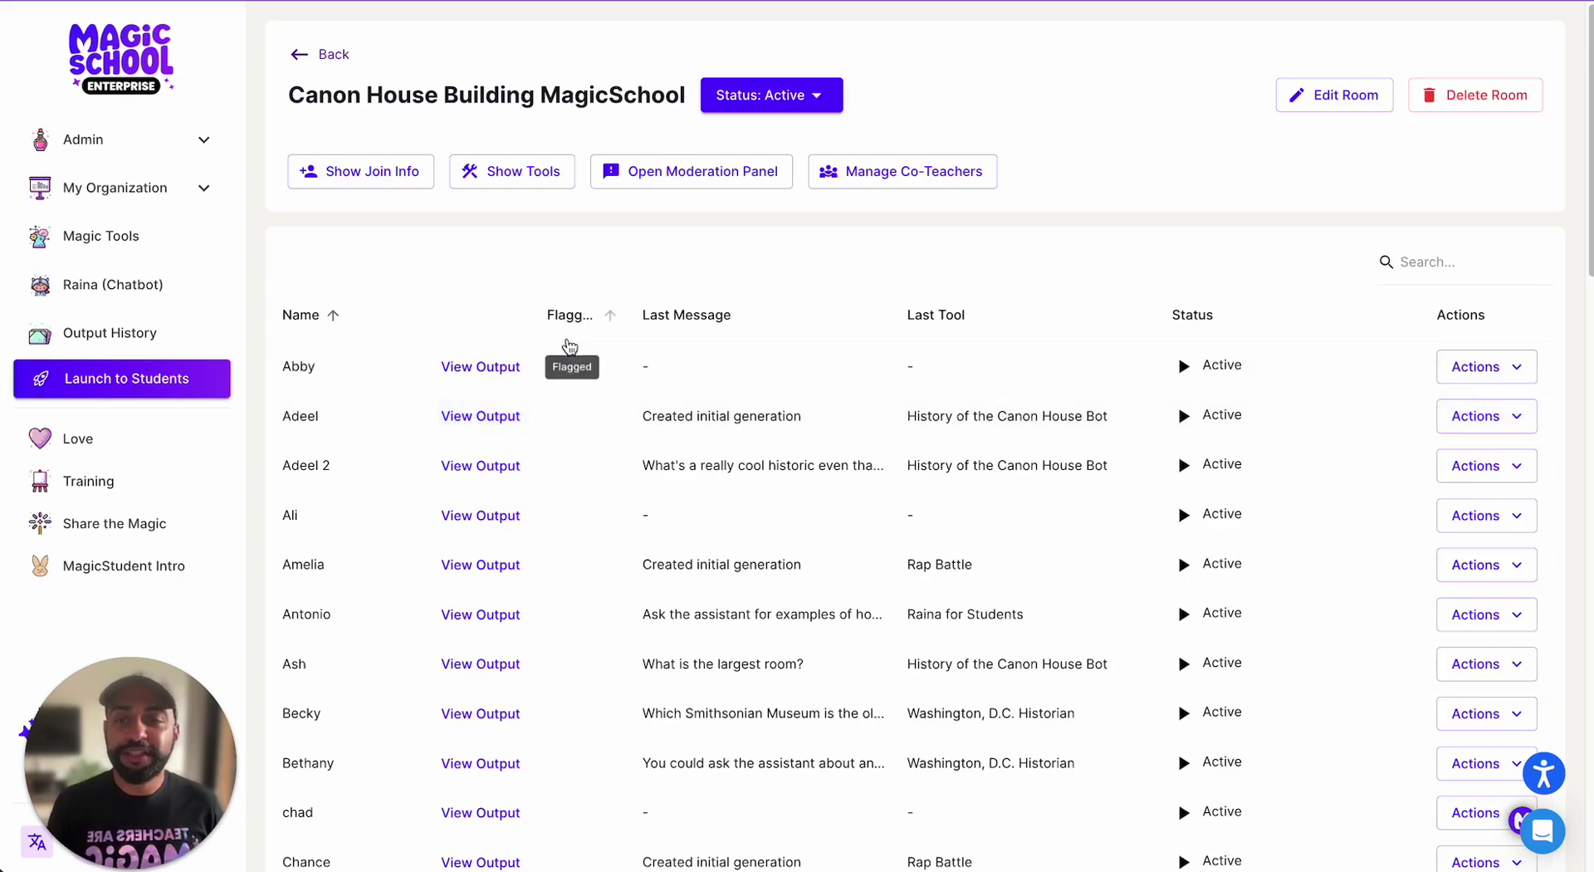
scroll(570, 347, down, 2)
click(676, 512)
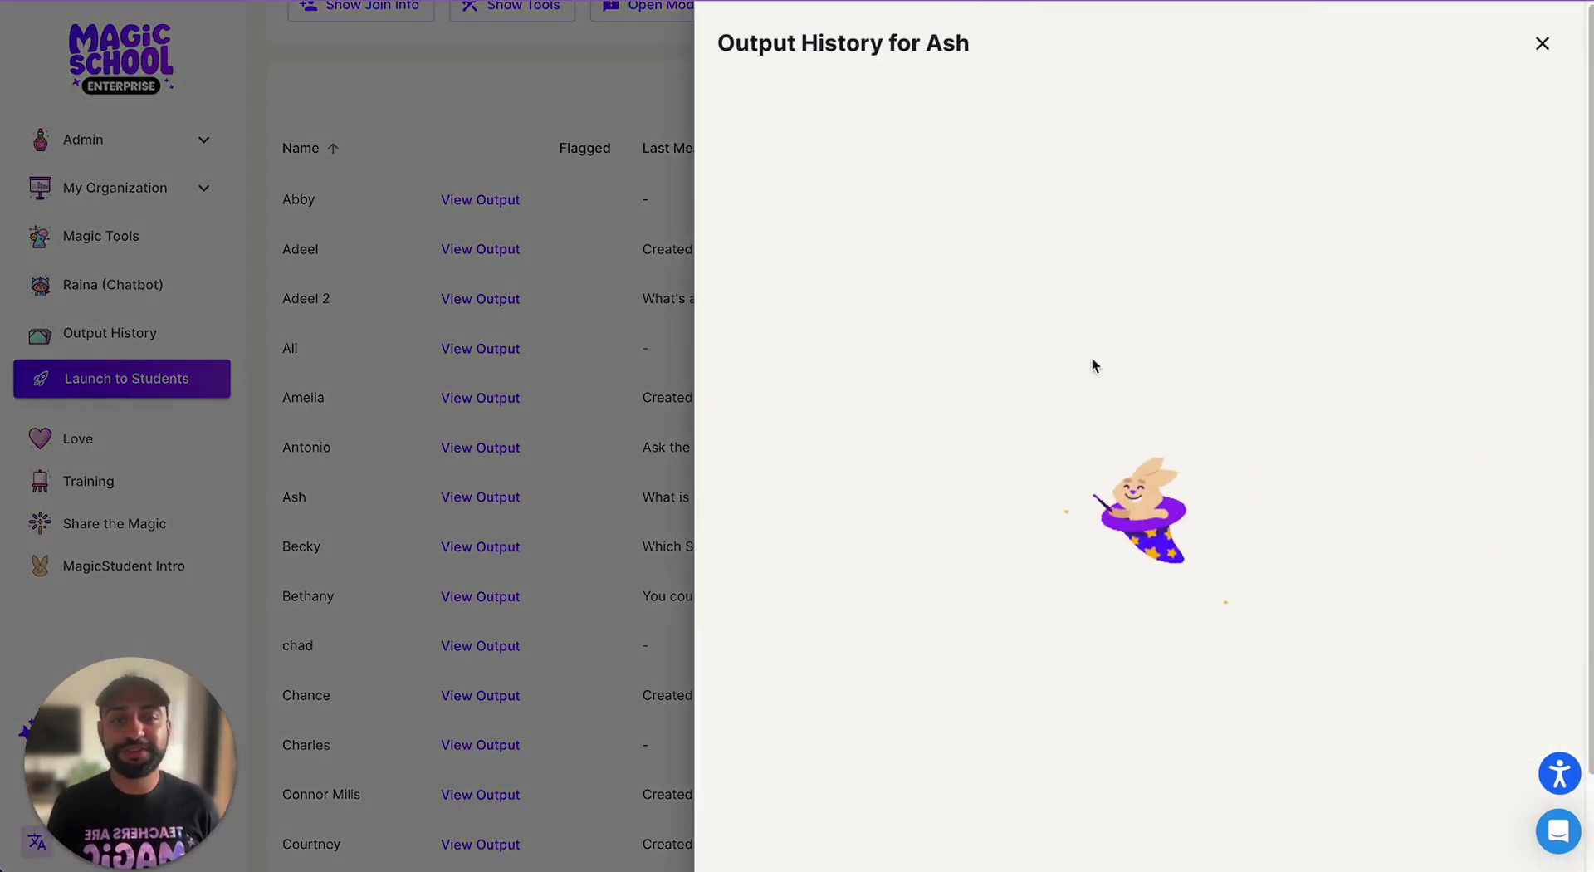
click(630, 425)
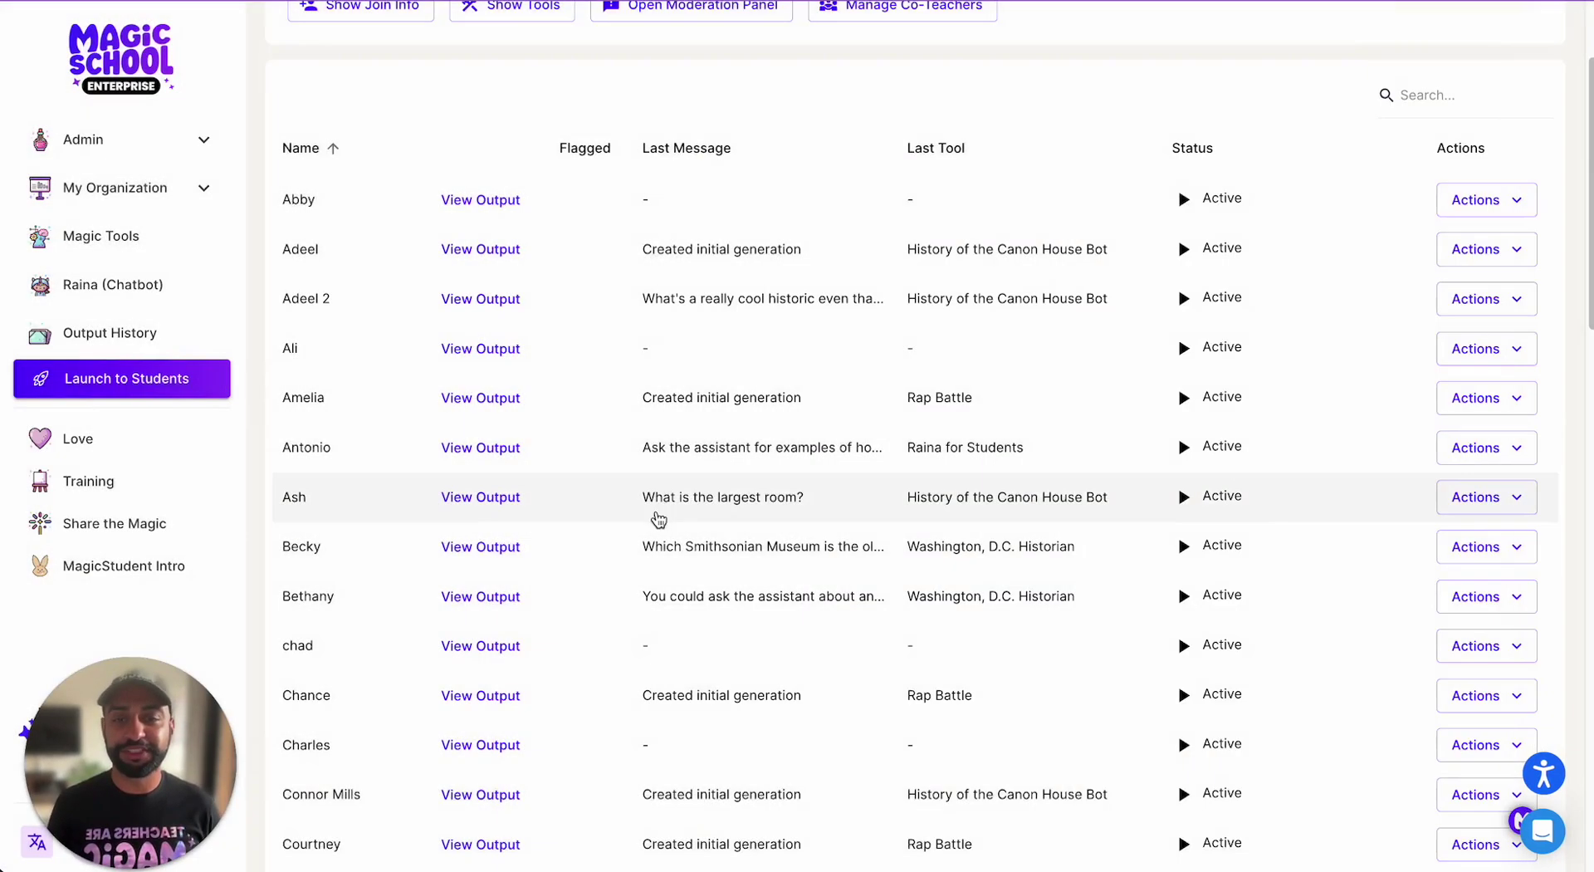
click(520, 546)
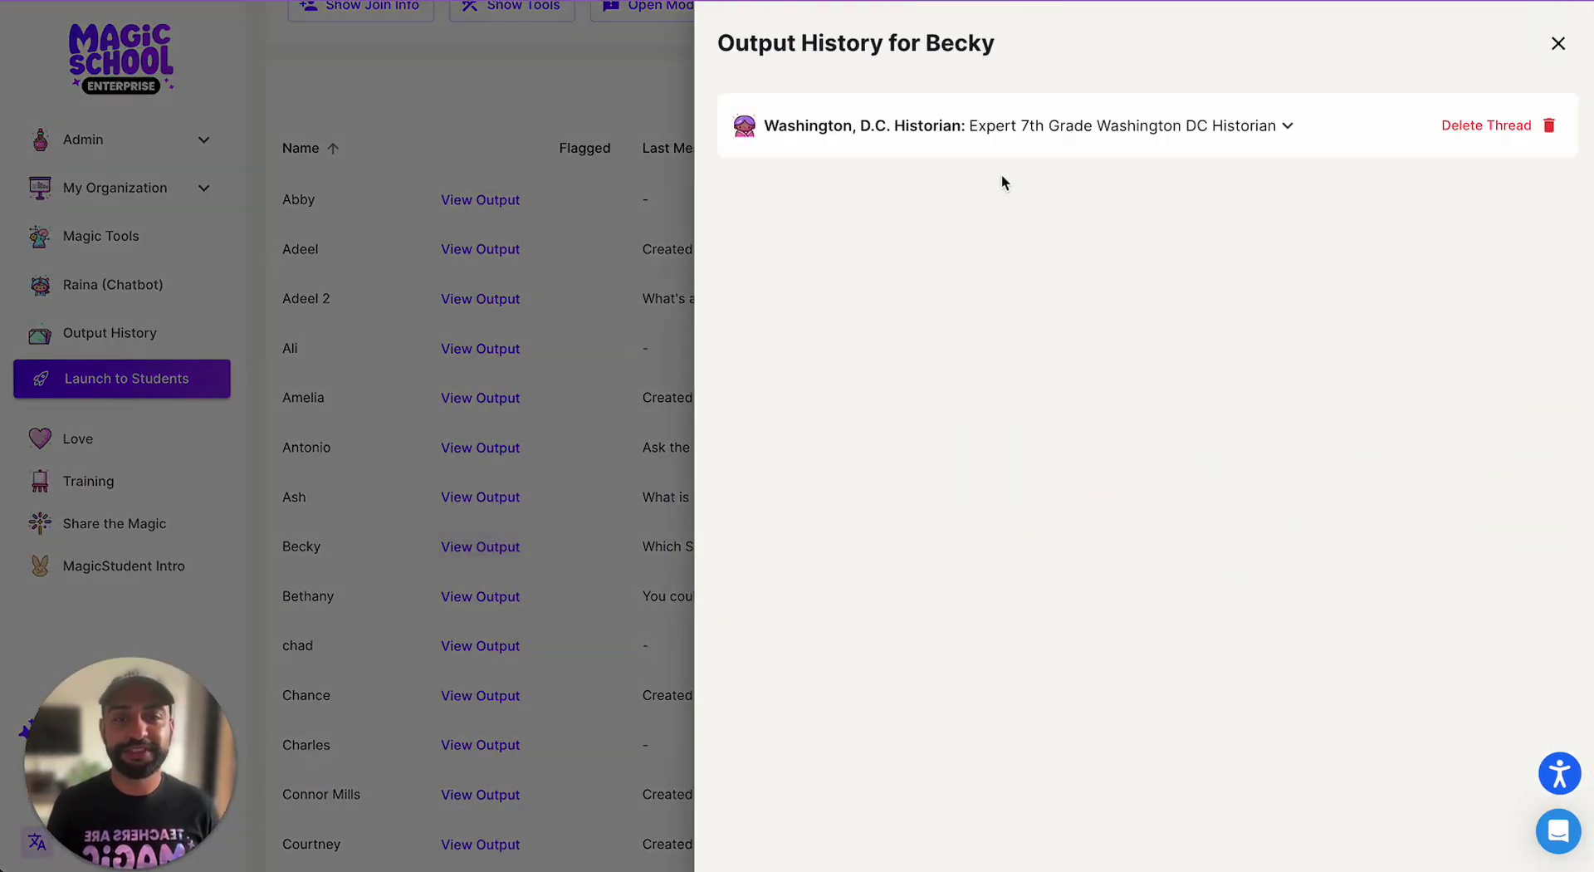
click(1028, 126)
scroll(1030, 391, down, 15)
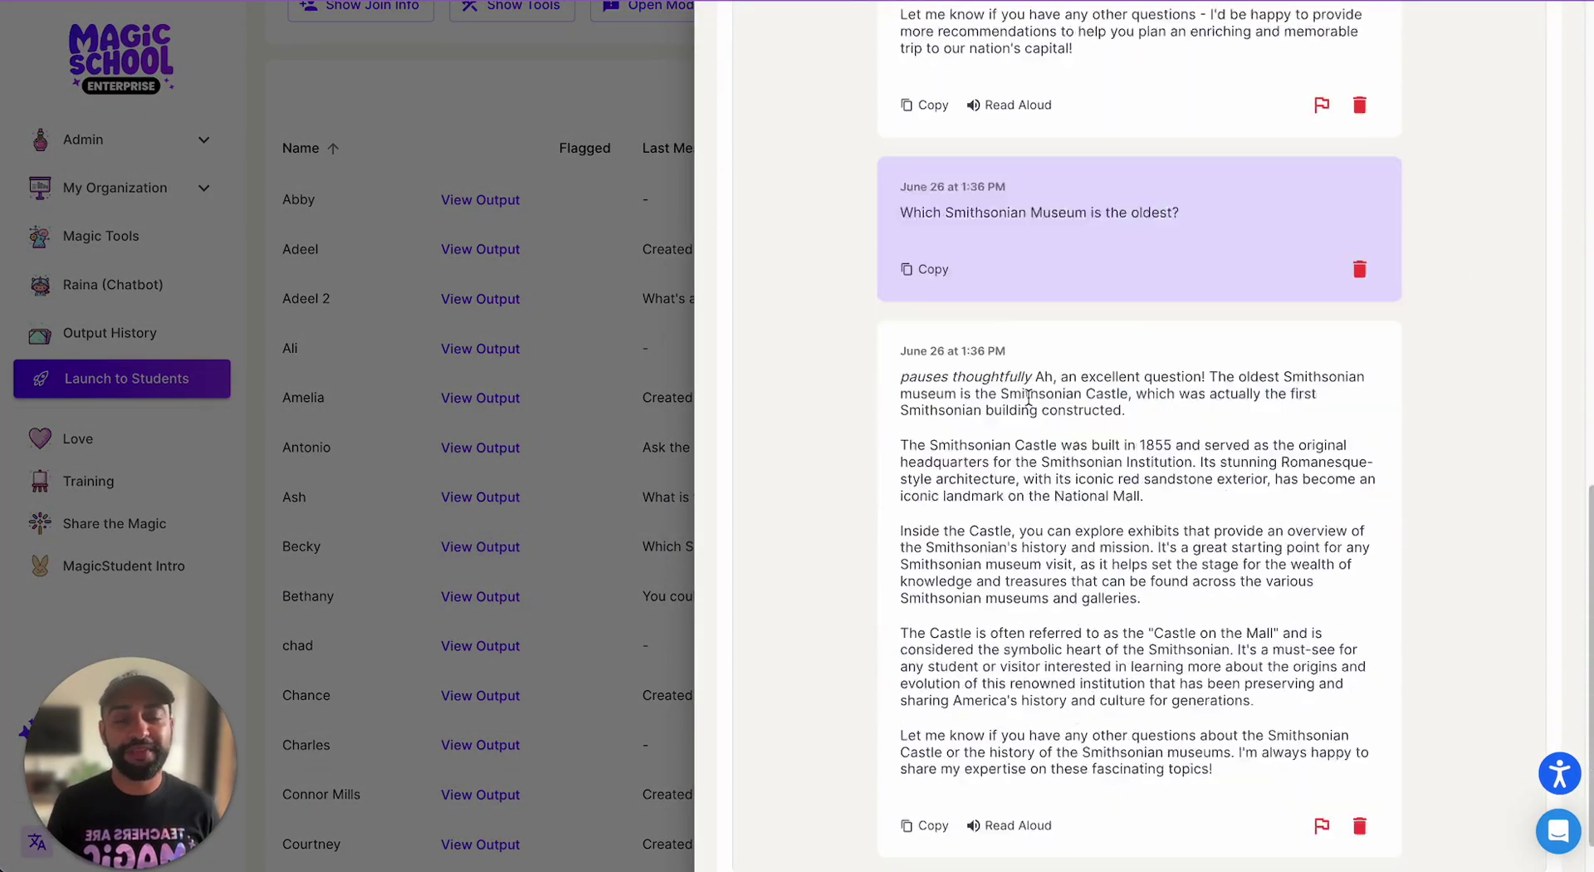
click(636, 467)
scroll(633, 469, down, 10)
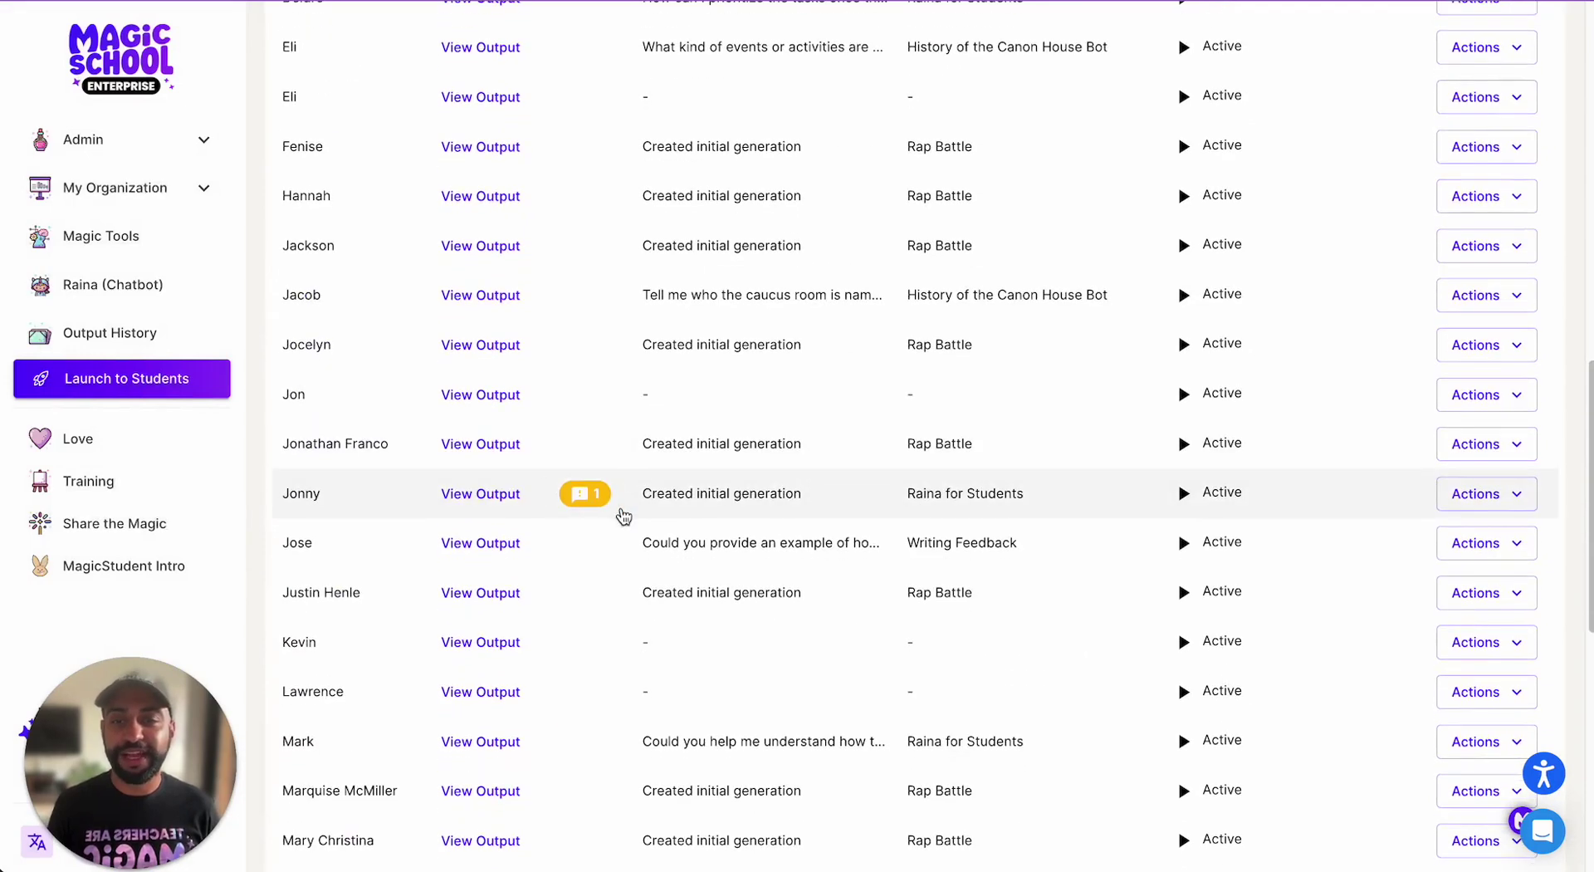
Step: Open the flagged student's output history and read the flagged Raina for Students conversation
click(622, 509)
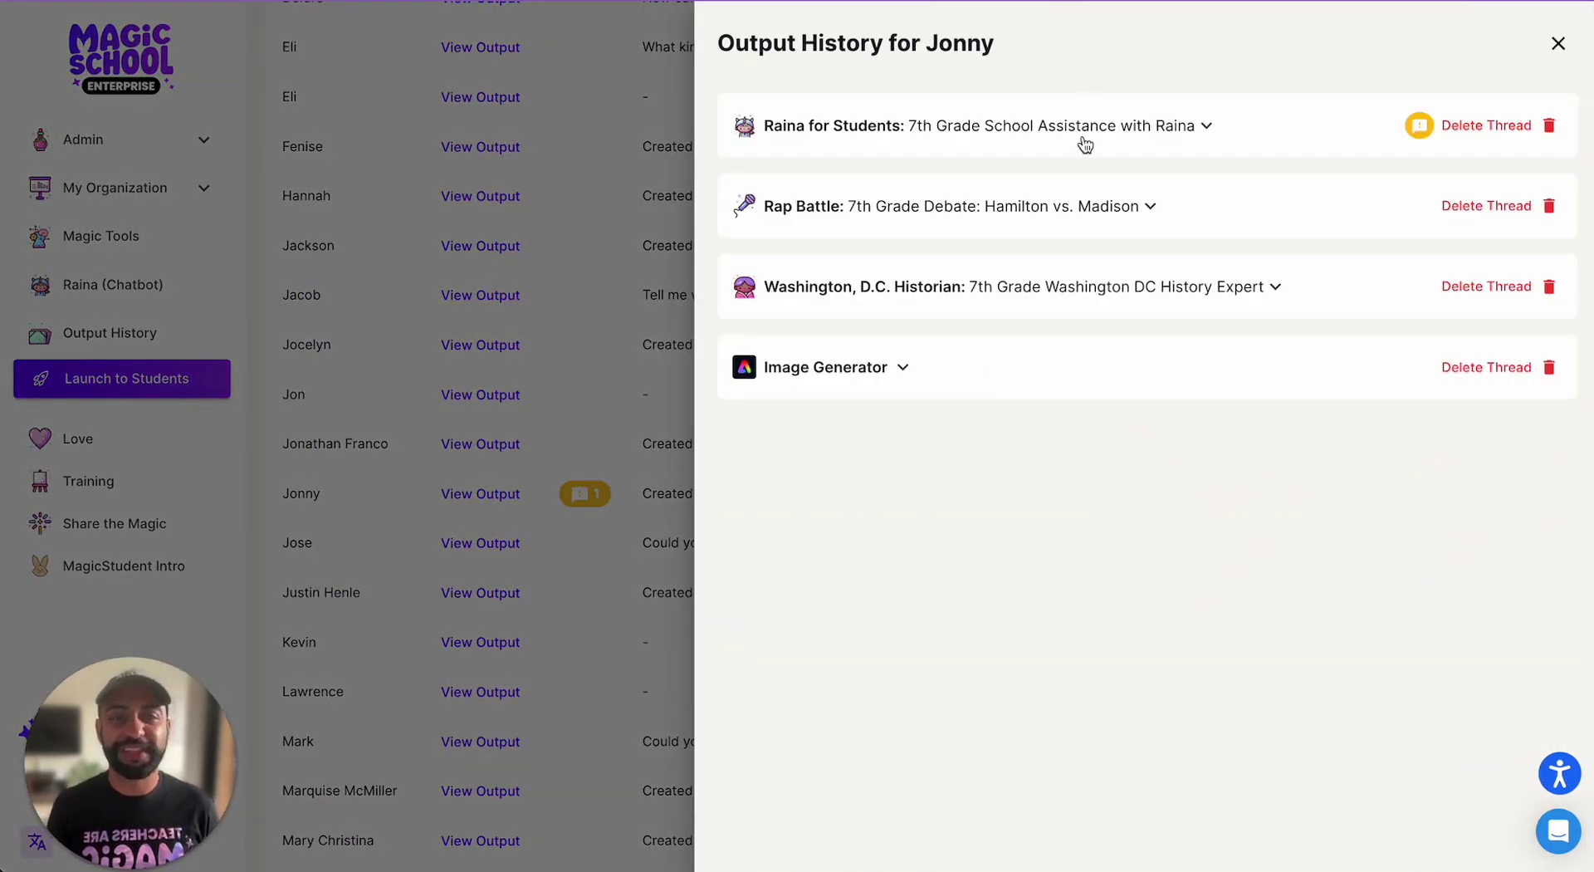
click(1084, 126)
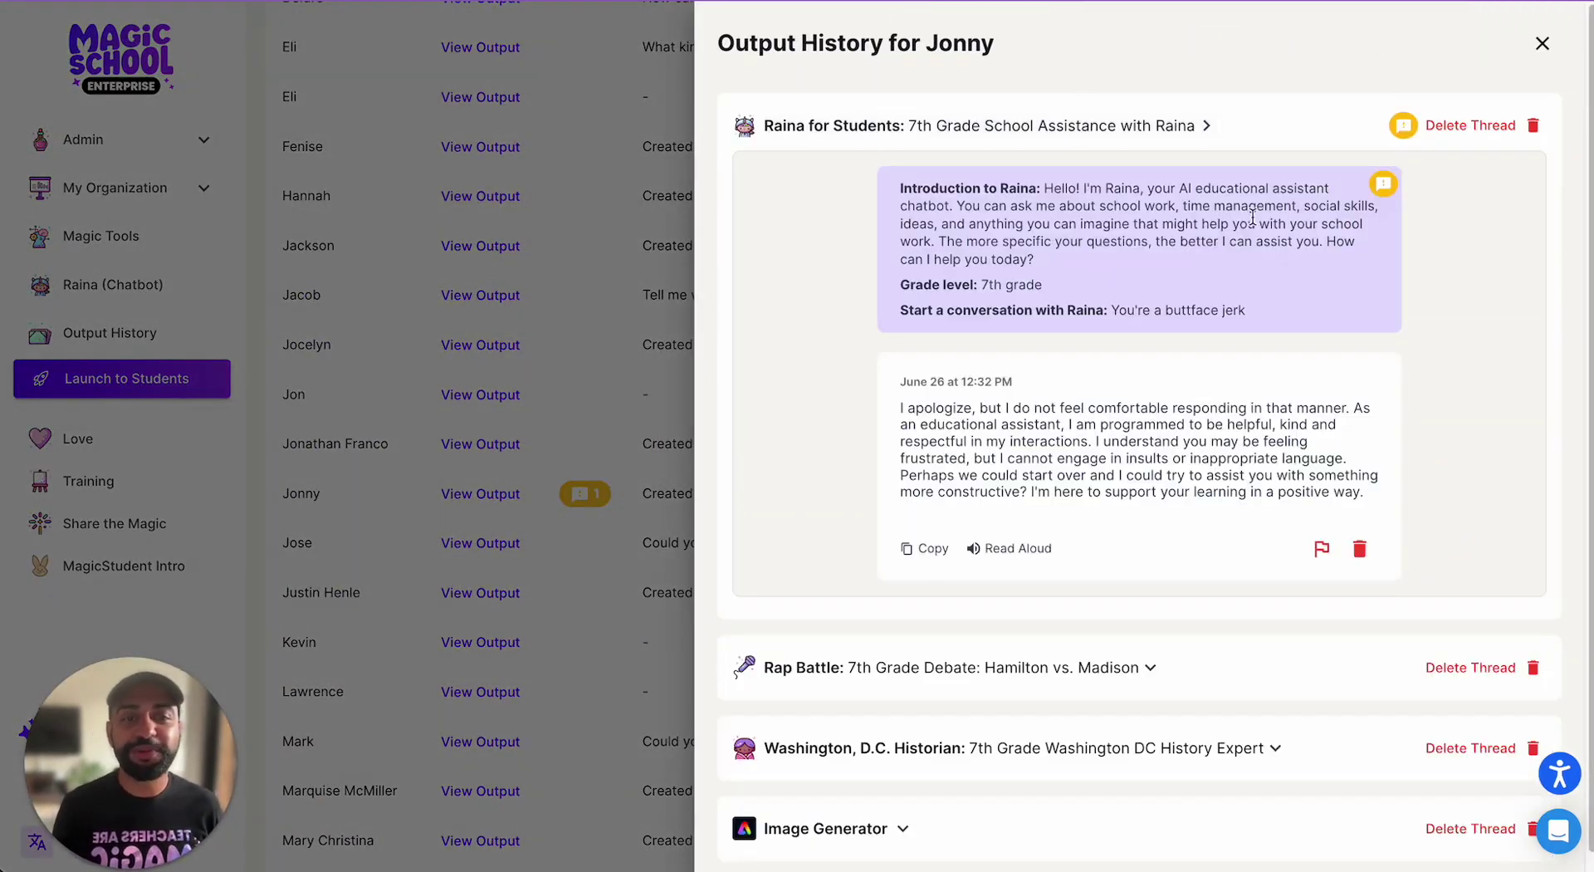
triple_click(1197, 222)
click(1233, 238)
click(669, 224)
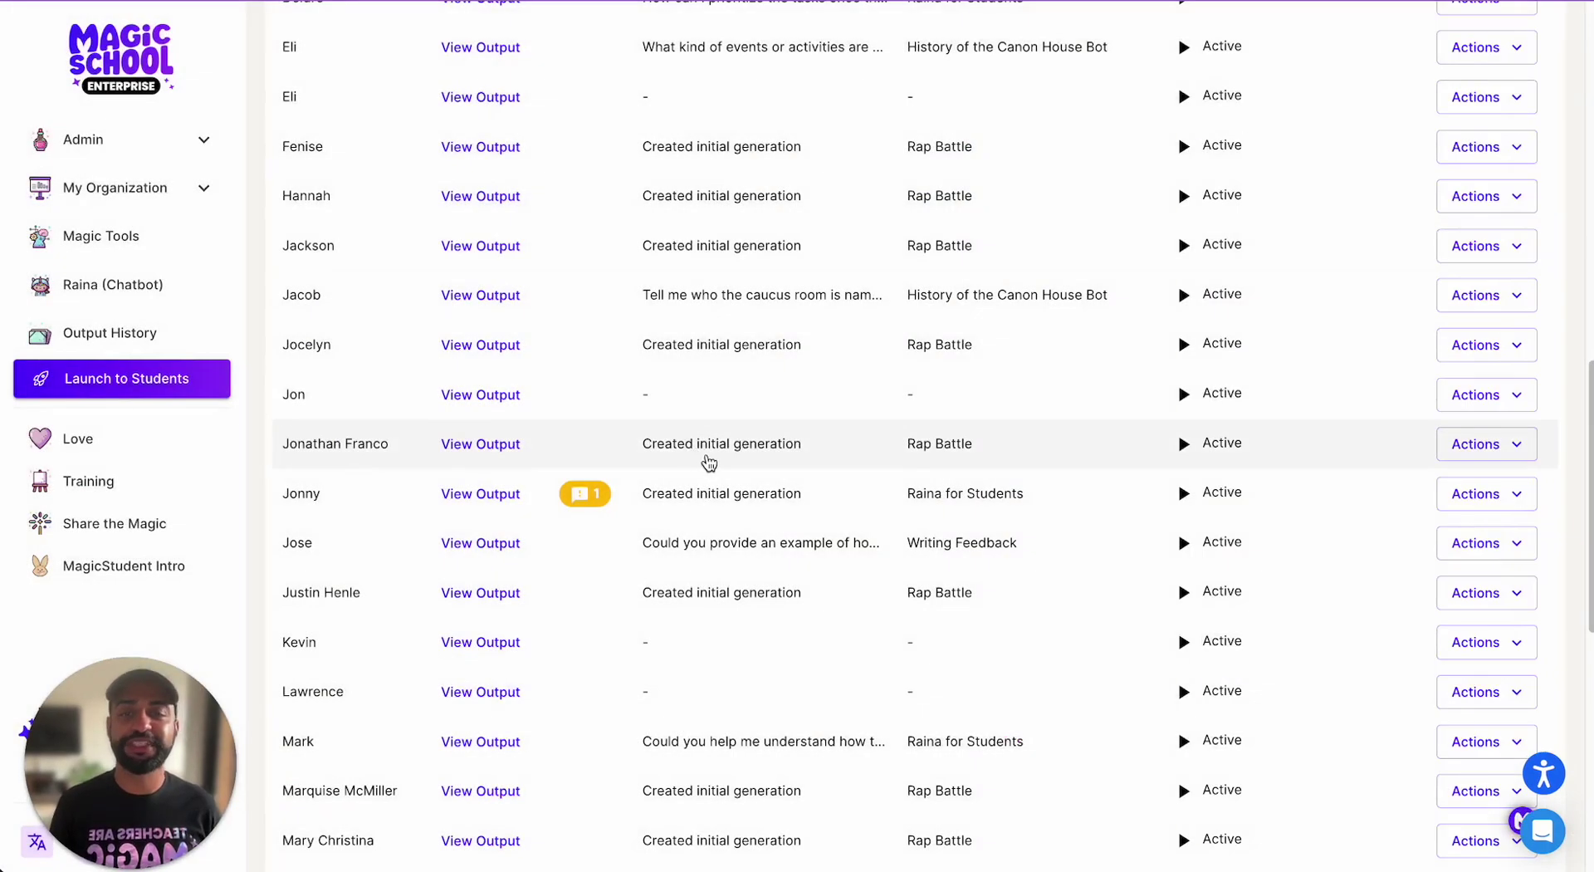
scroll(715, 459, down, 5)
scroll(714, 473, down, 5)
scroll(712, 481, up, 15)
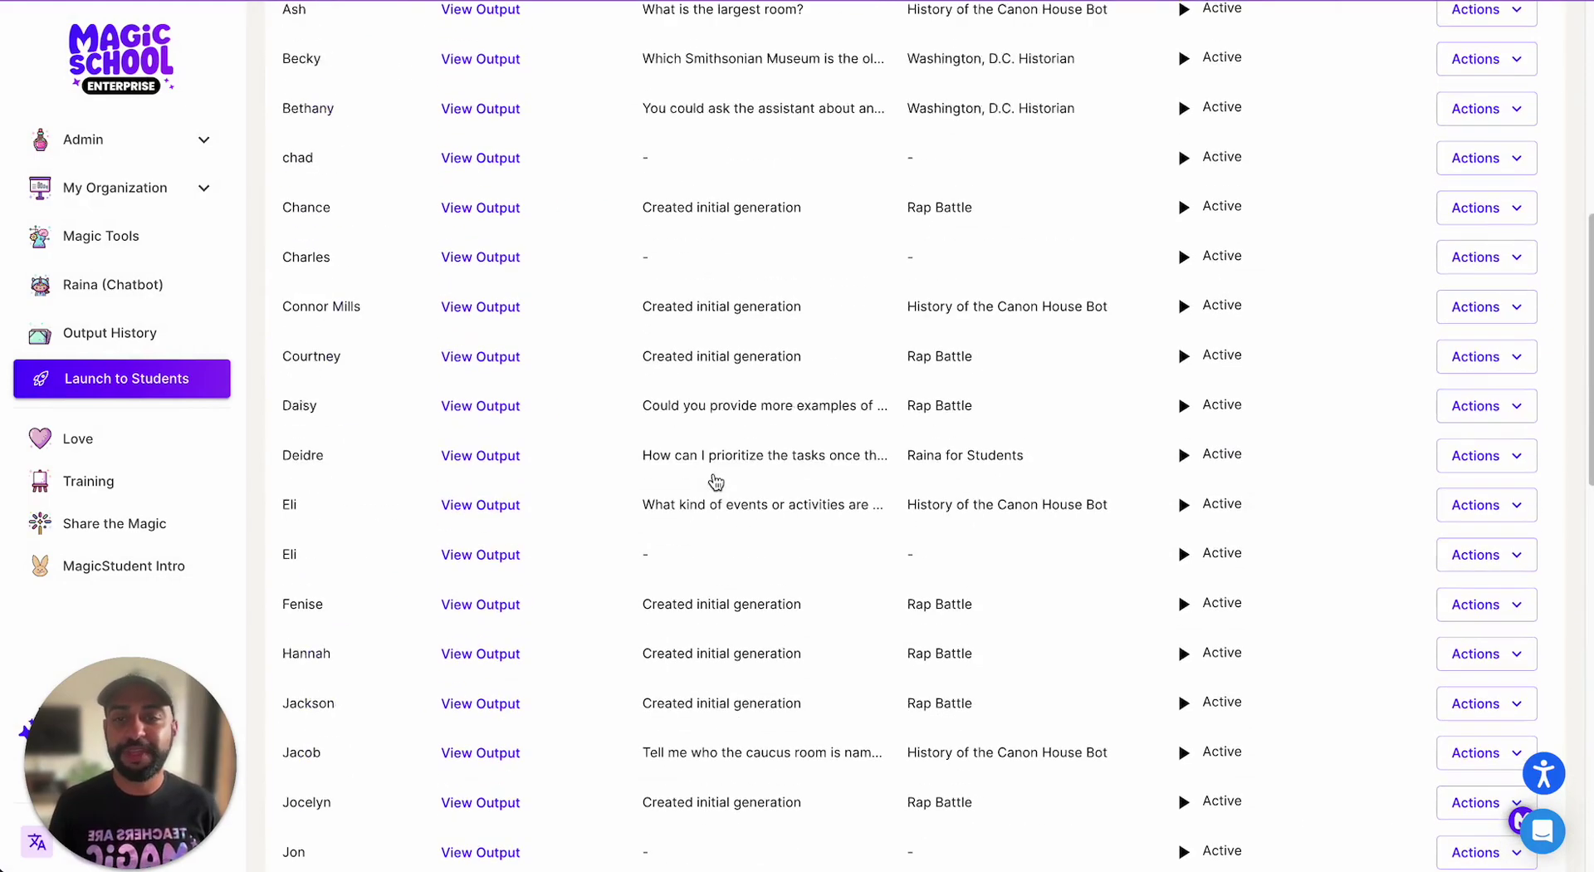
scroll(569, 552, up, 2)
scroll(567, 543, down, 8)
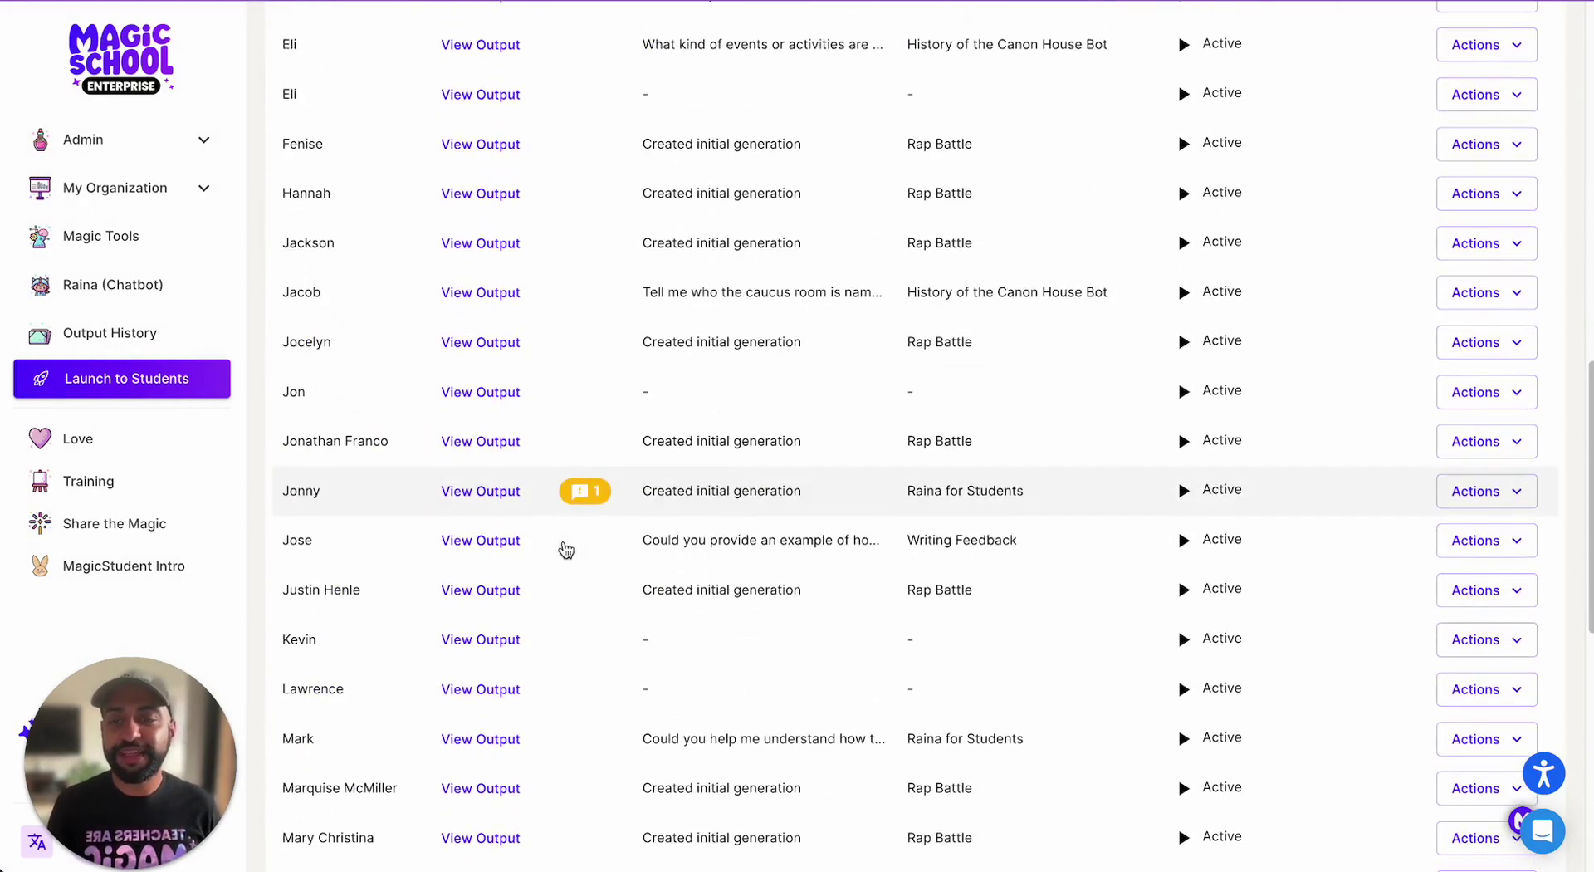
Step: Reopen that student's history and review the Image Generator and Washington, D.C. Historian threads
click(583, 491)
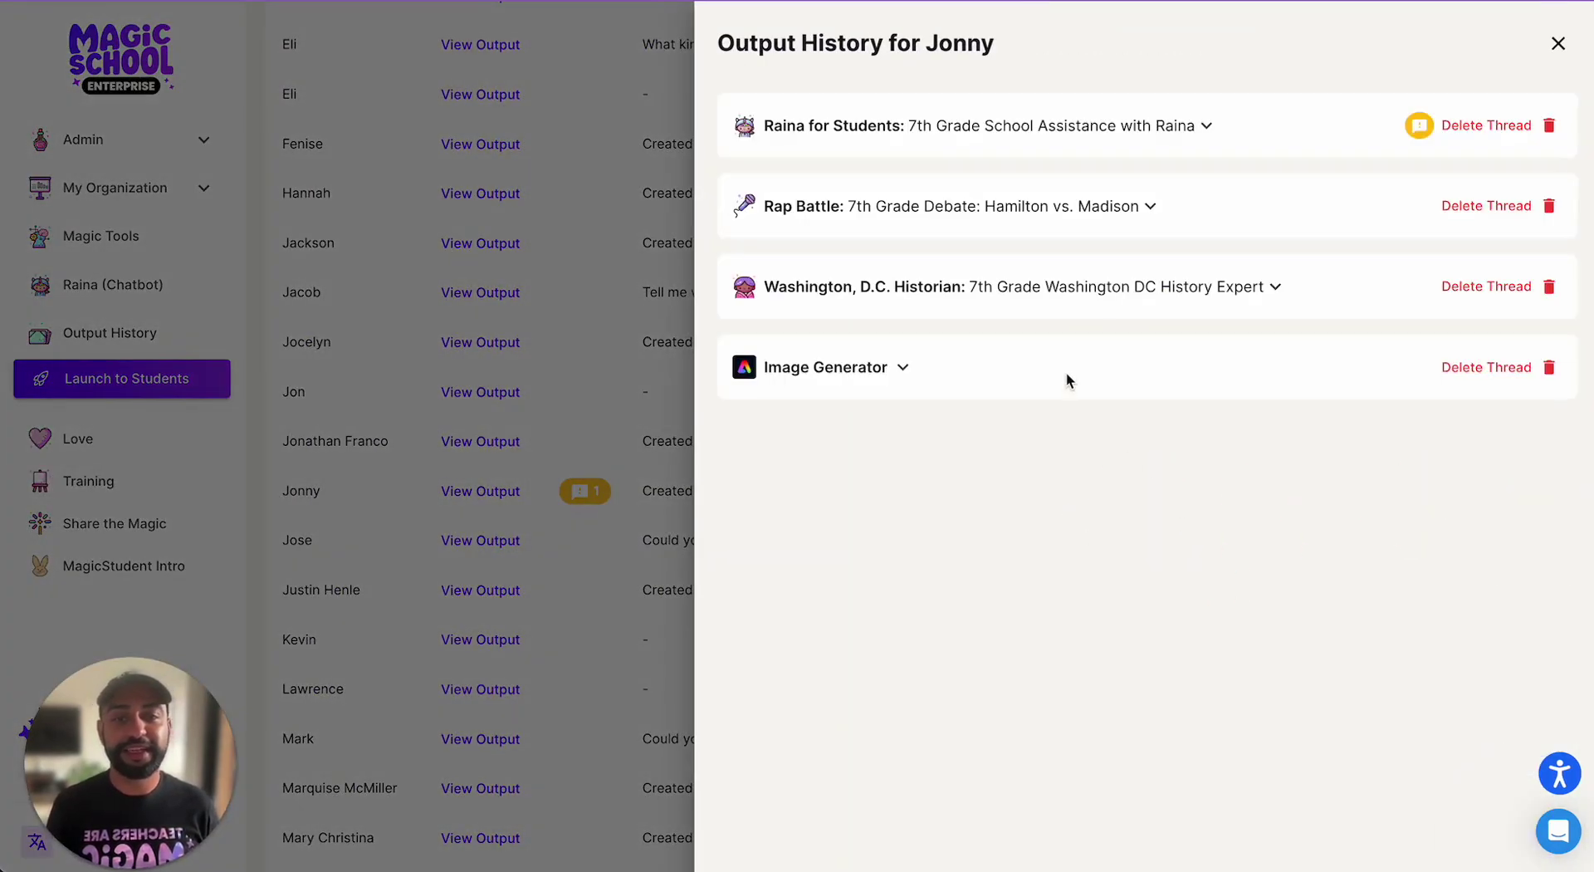
click(870, 366)
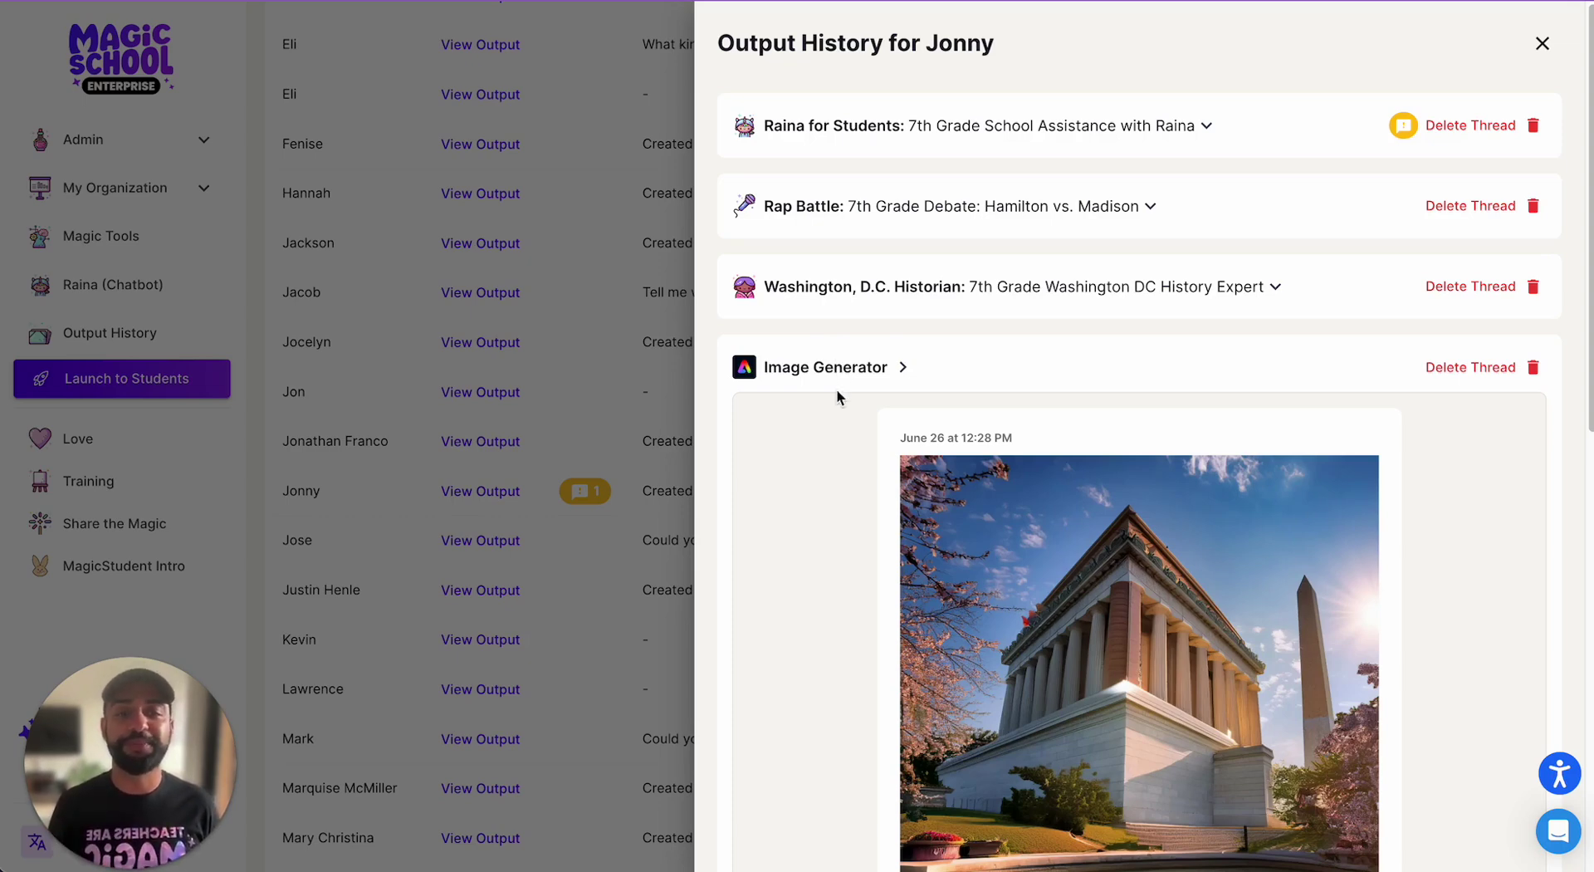
click(837, 380)
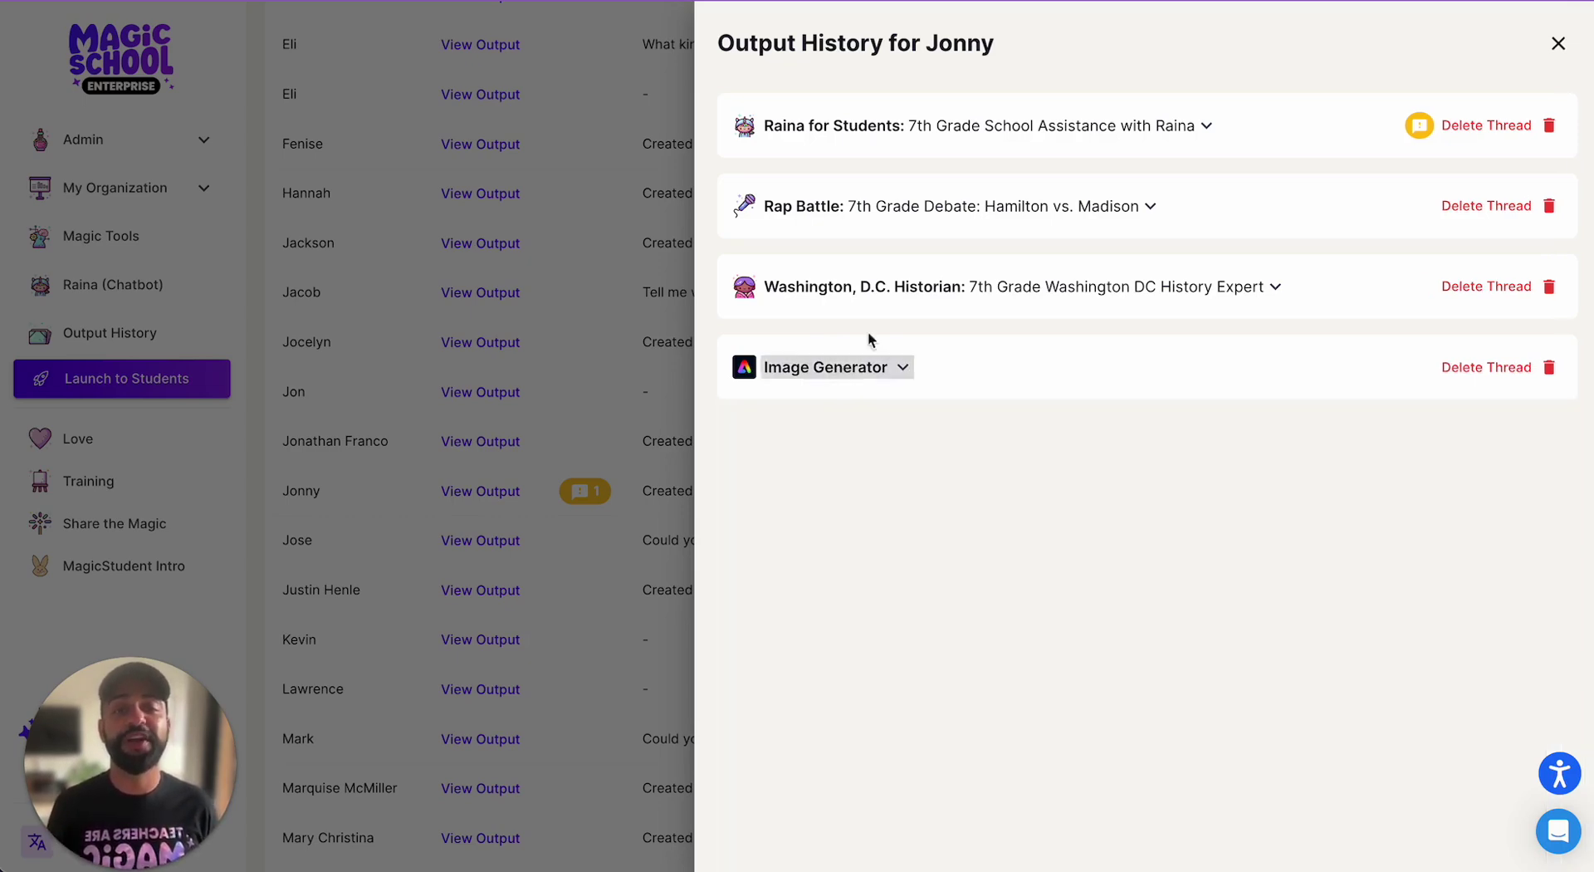
click(913, 307)
scroll(961, 433, down, 10)
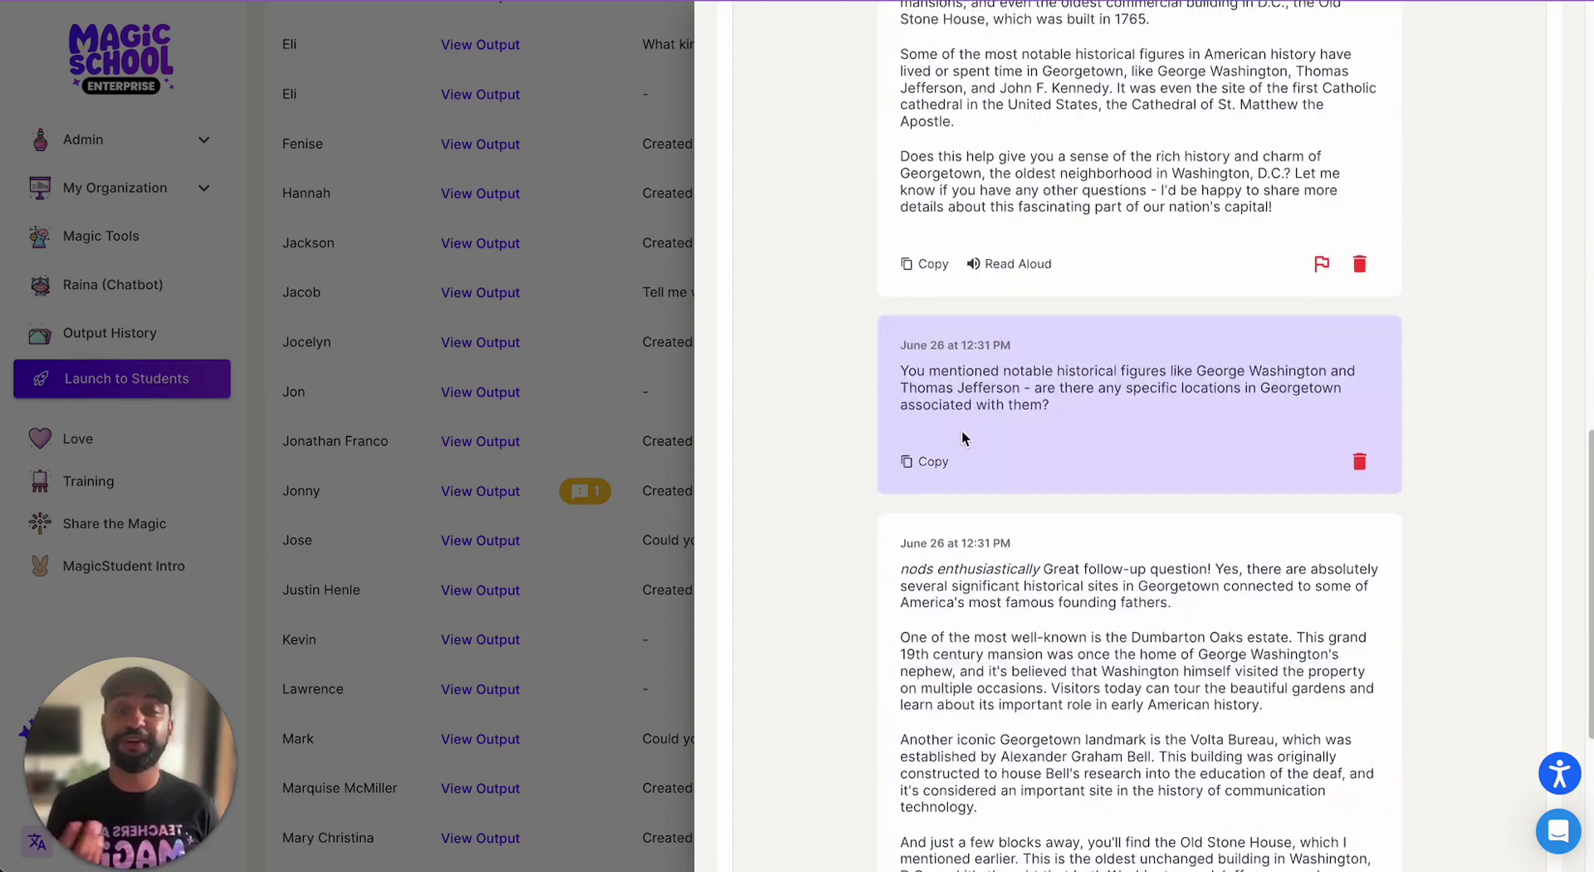
scroll(961, 433, down, 5)
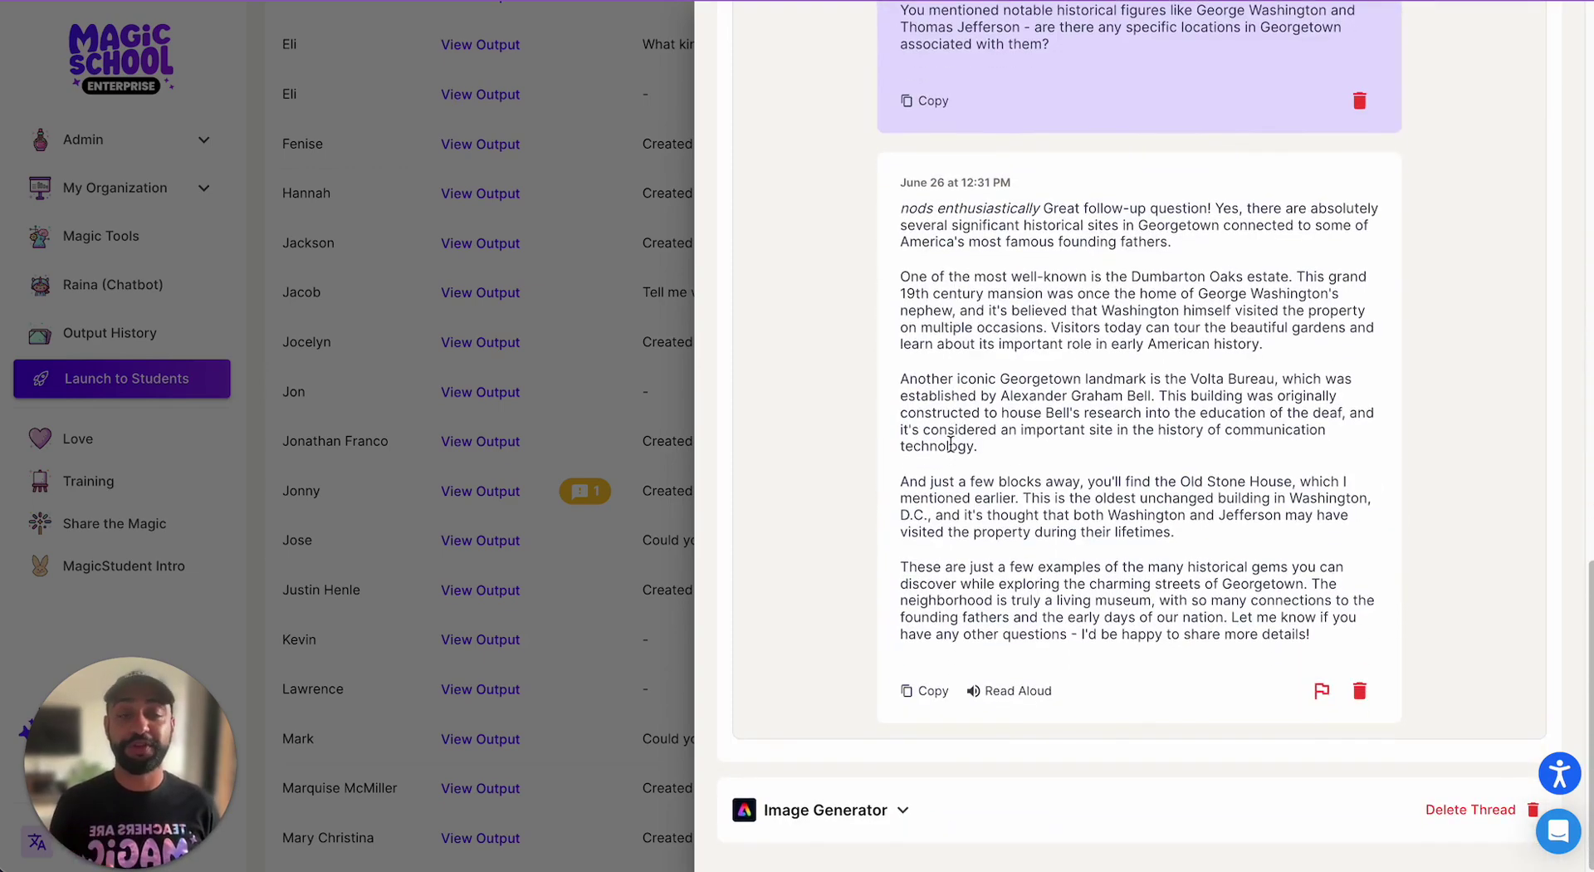
scroll(949, 444, up, 15)
click(957, 286)
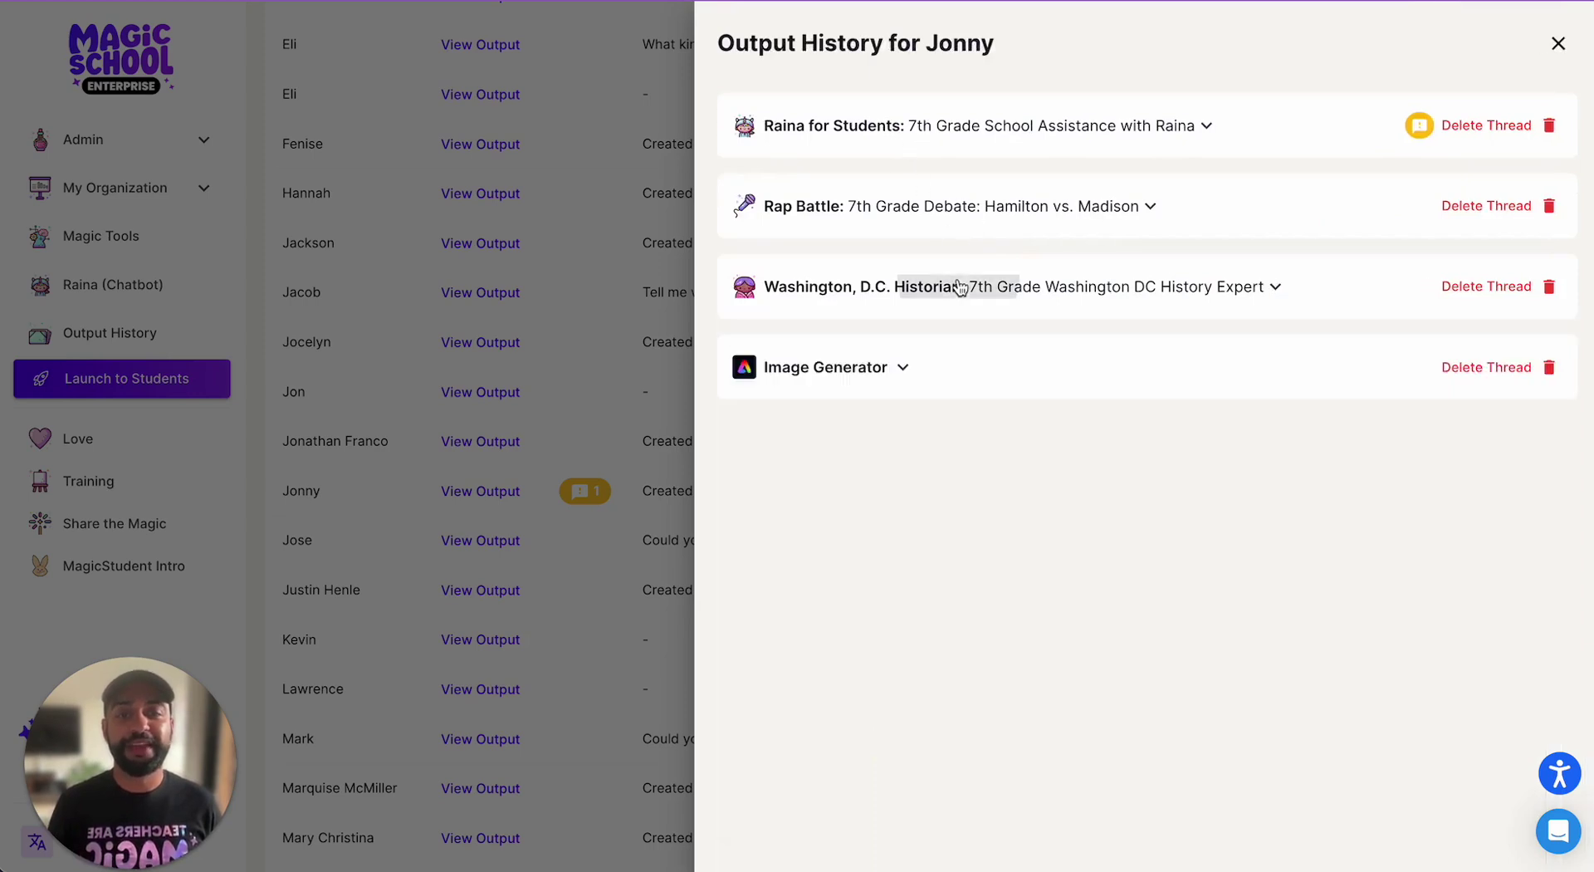
click(607, 307)
scroll(611, 321, up, 15)
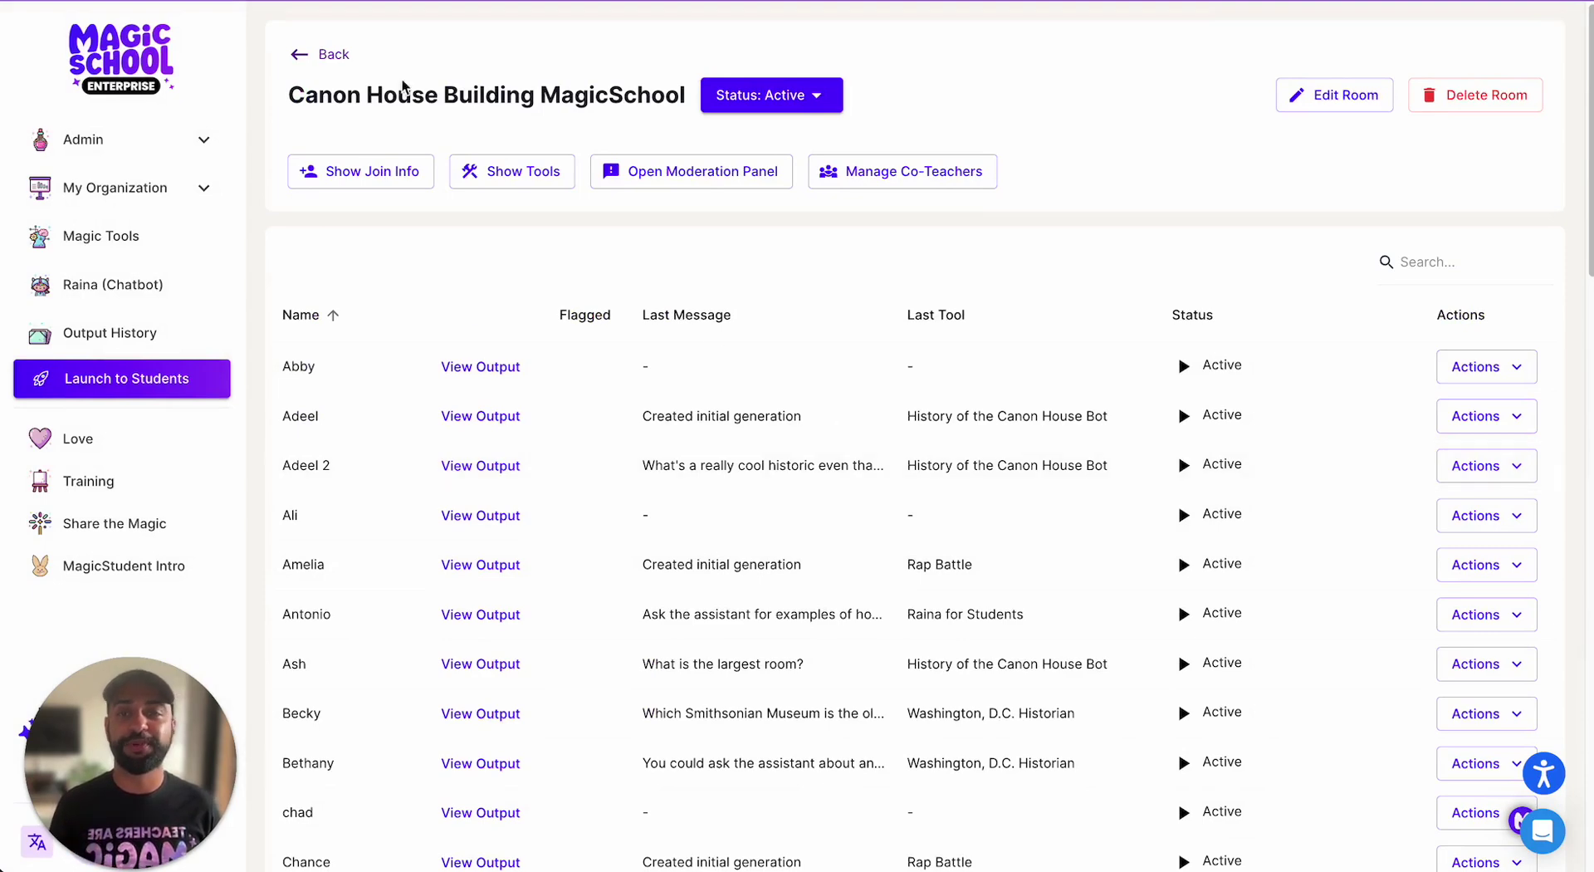
click(297, 56)
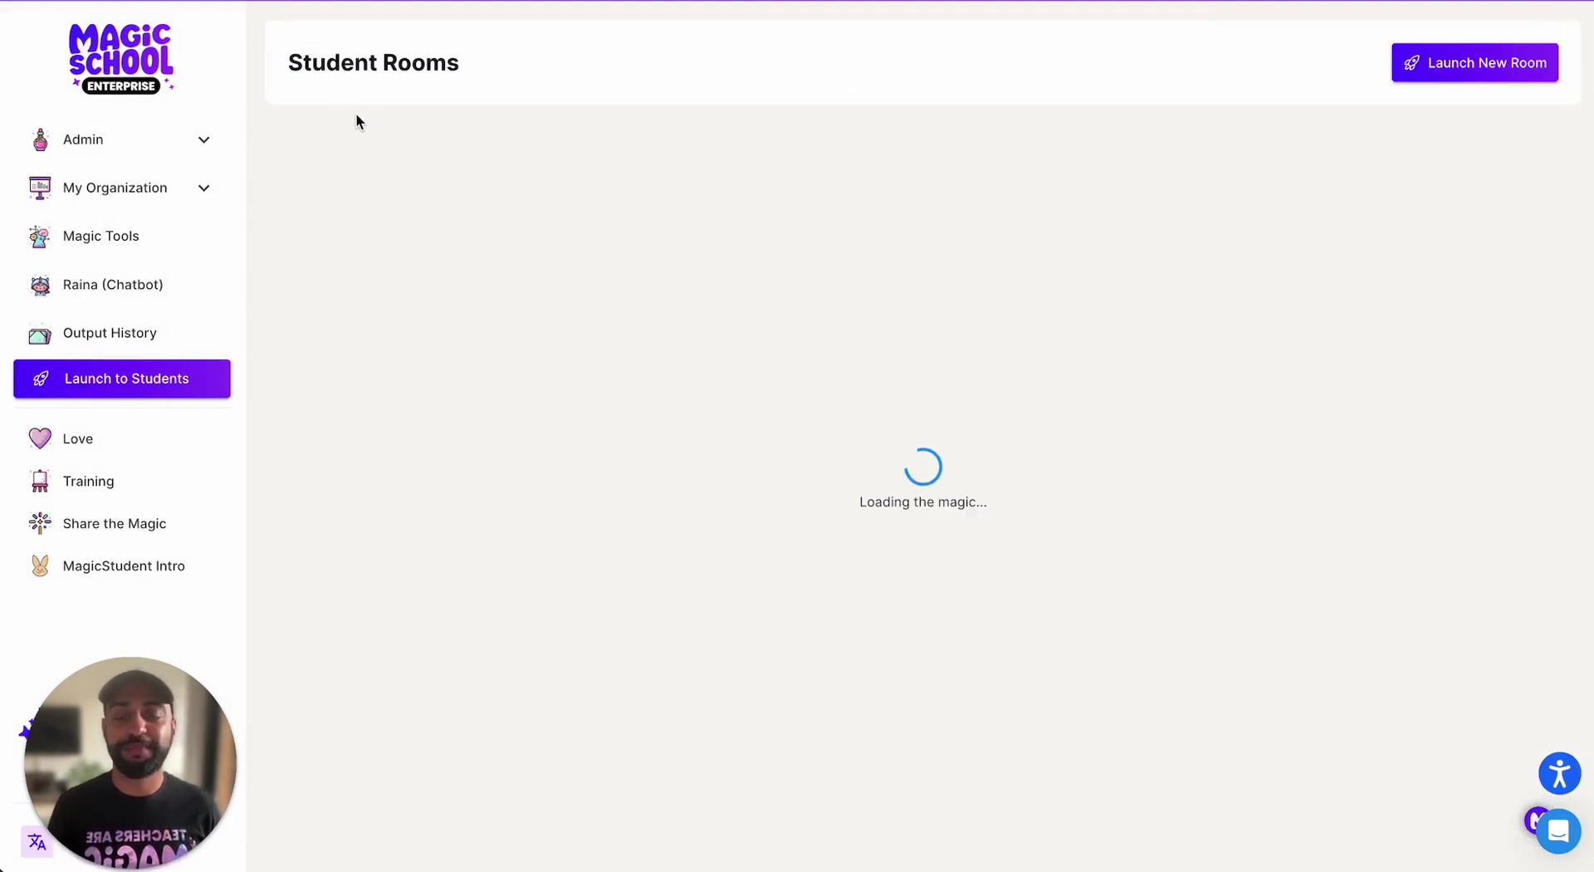